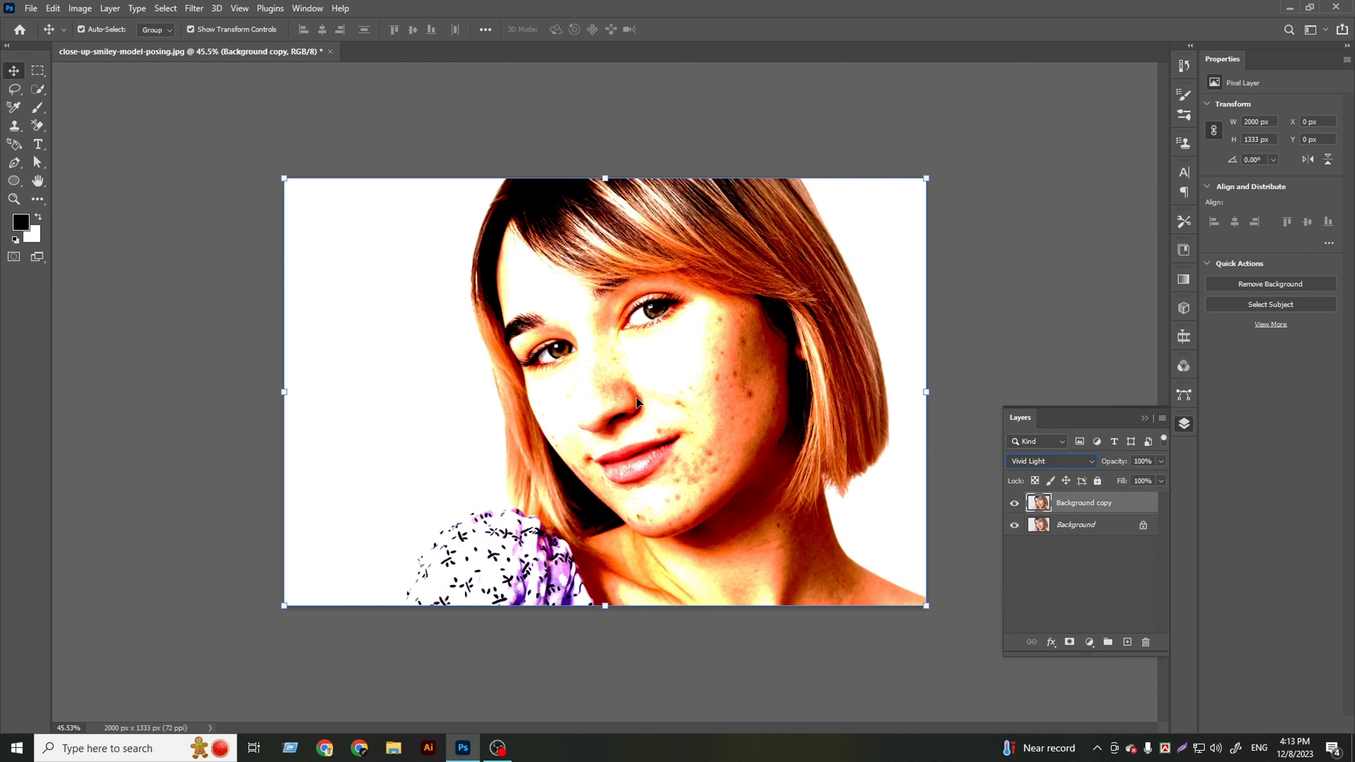
# Invert the Background copy layer and apply a High Pass filter with an 18-pixel radius.
pyautogui.hotkey('ctrl', 'i')
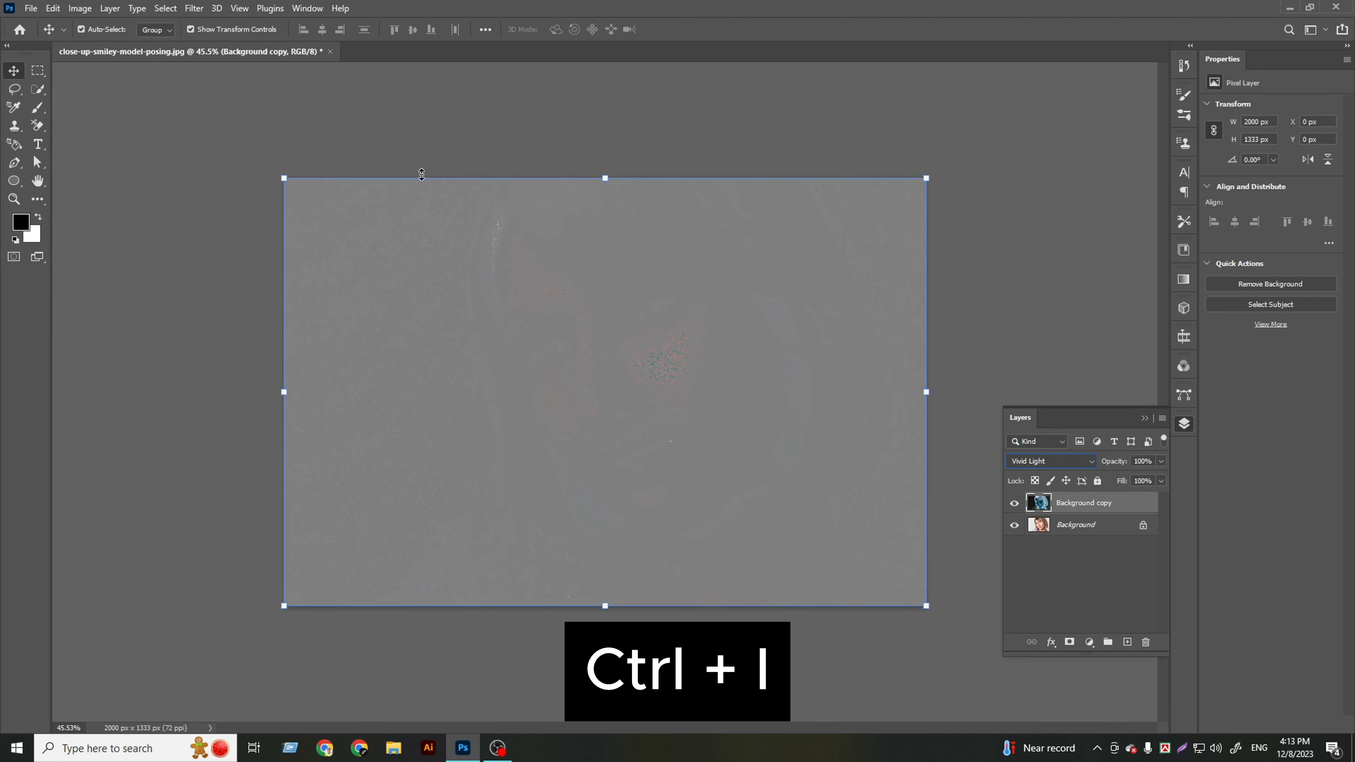
pyautogui.click(194, 8)
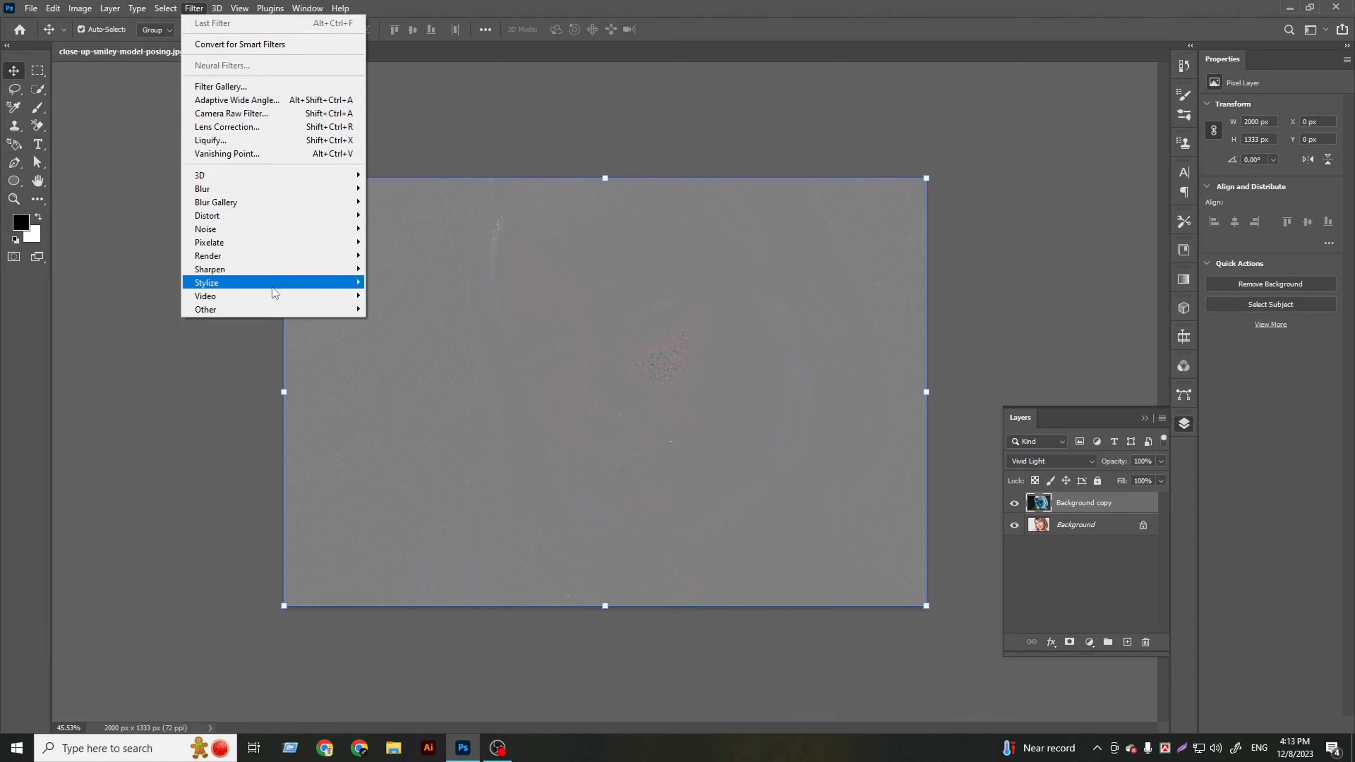
pyautogui.moveTo(286, 310)
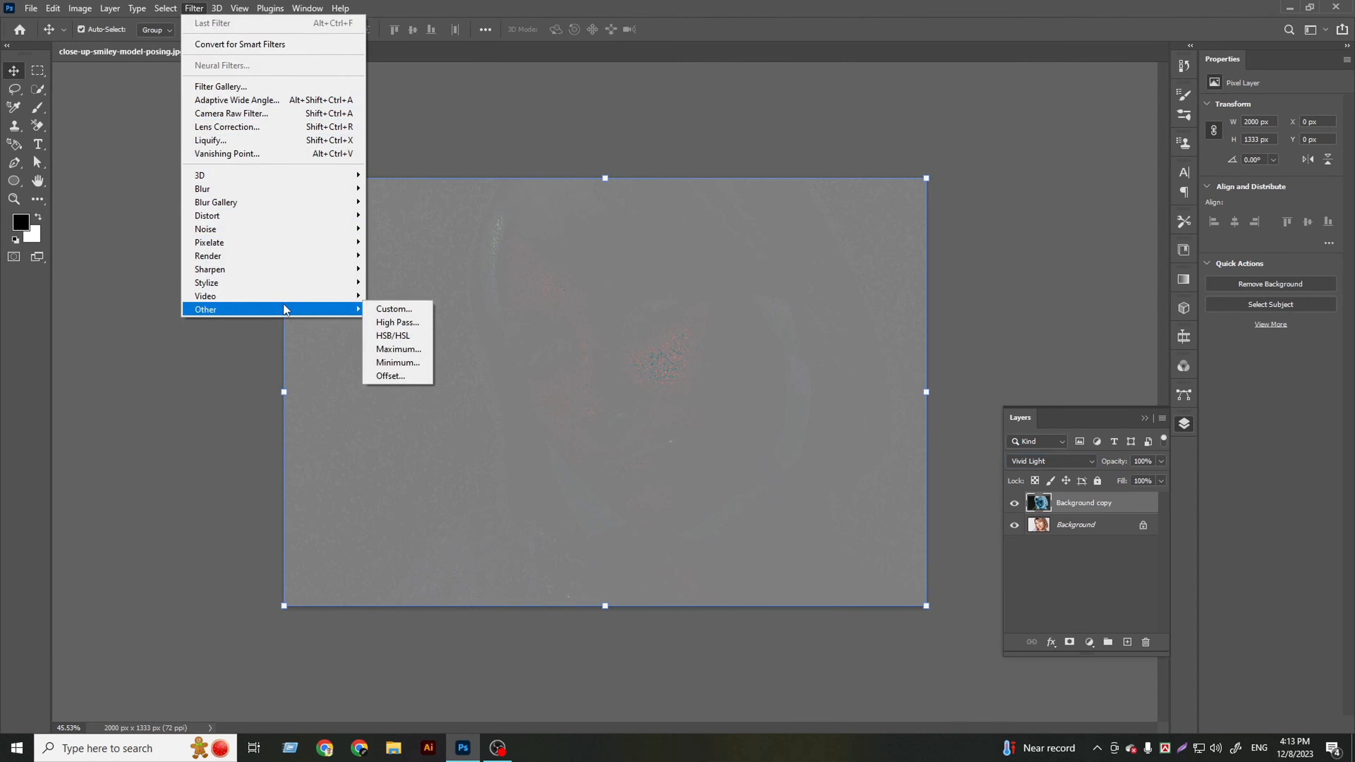
pyautogui.click(416, 328)
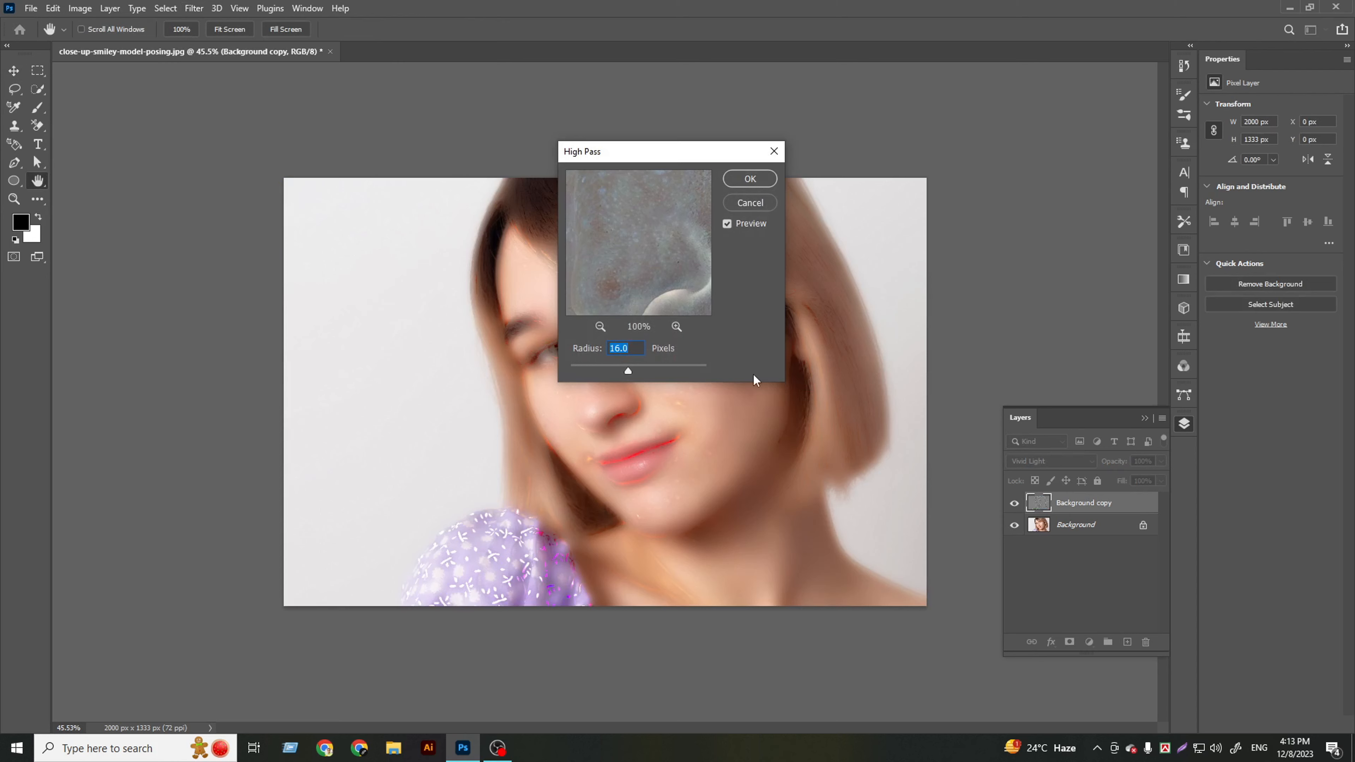
pyautogui.write('18')
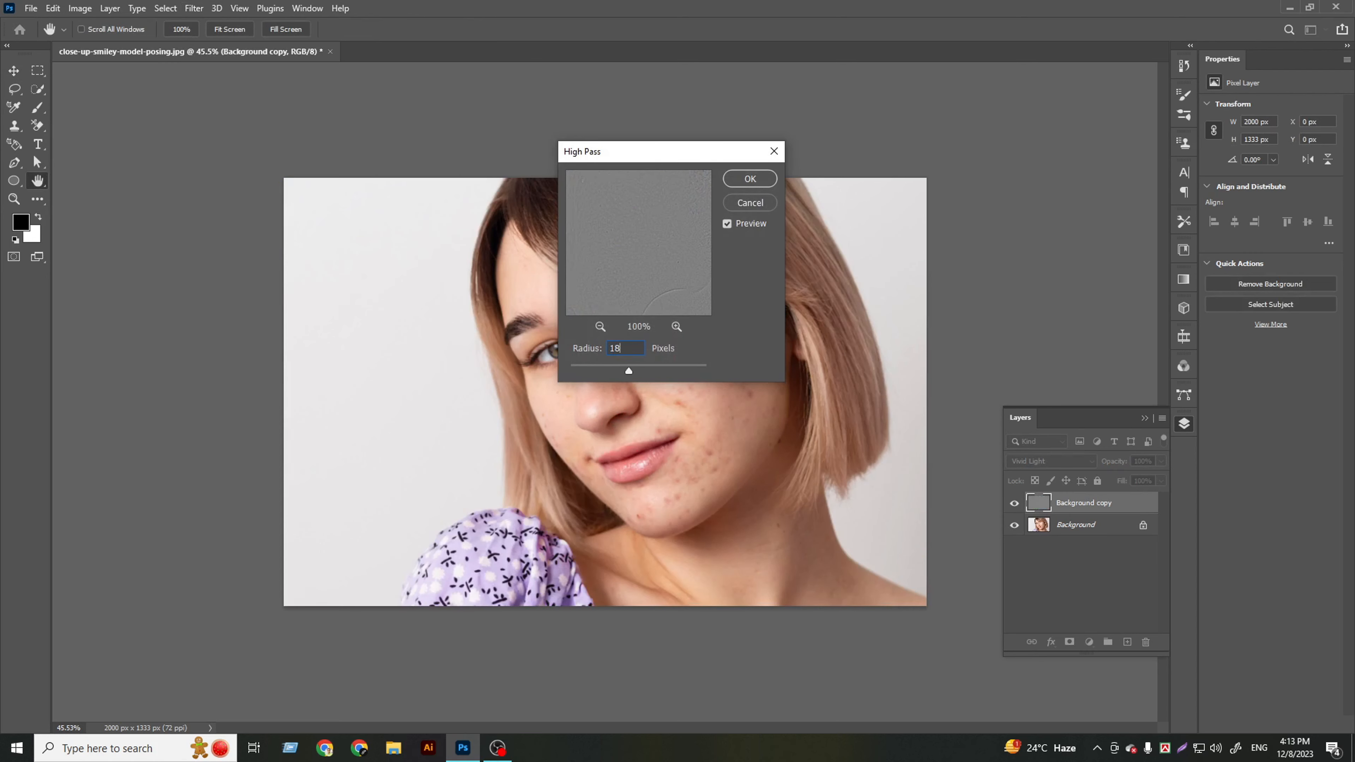
pyautogui.click(757, 181)
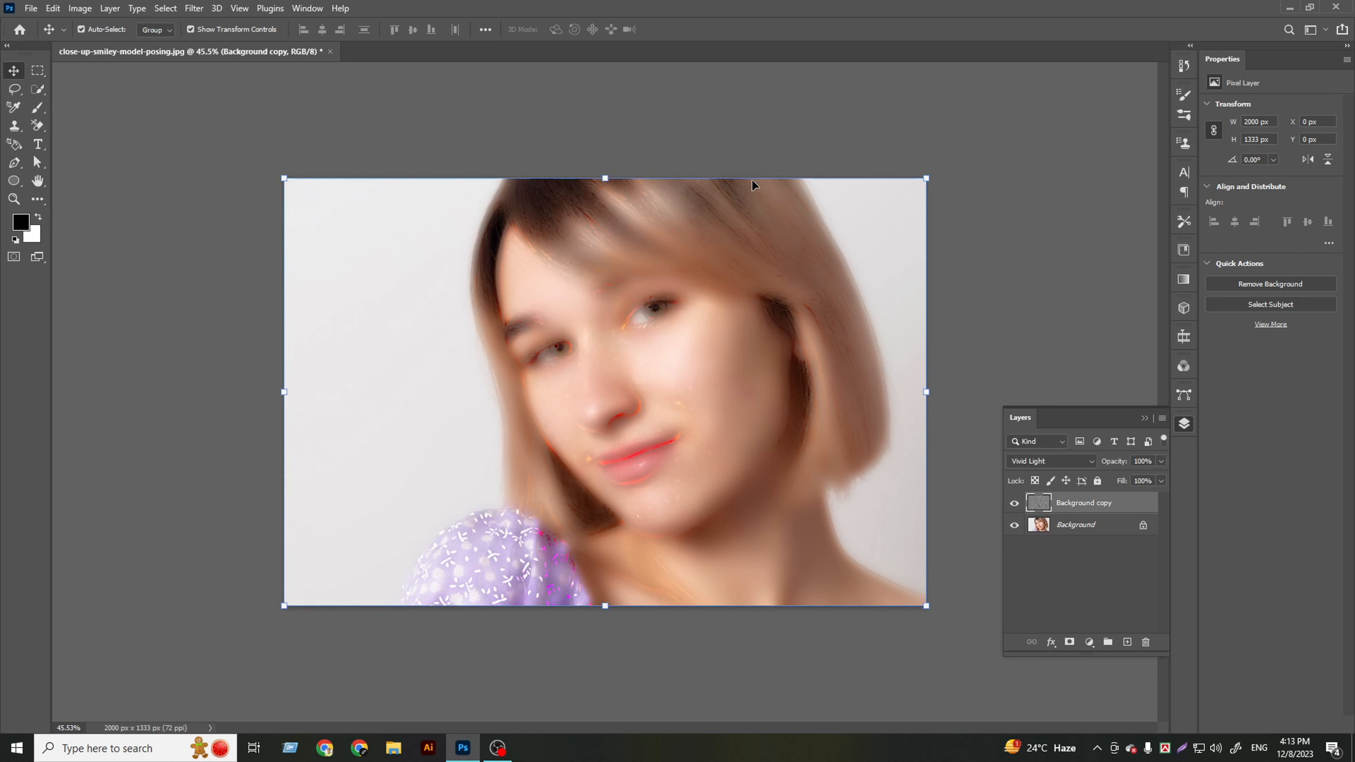
# Apply a Gaussian Blur with a 2-pixel radius to the Background copy layer.
pyautogui.click(193, 9)
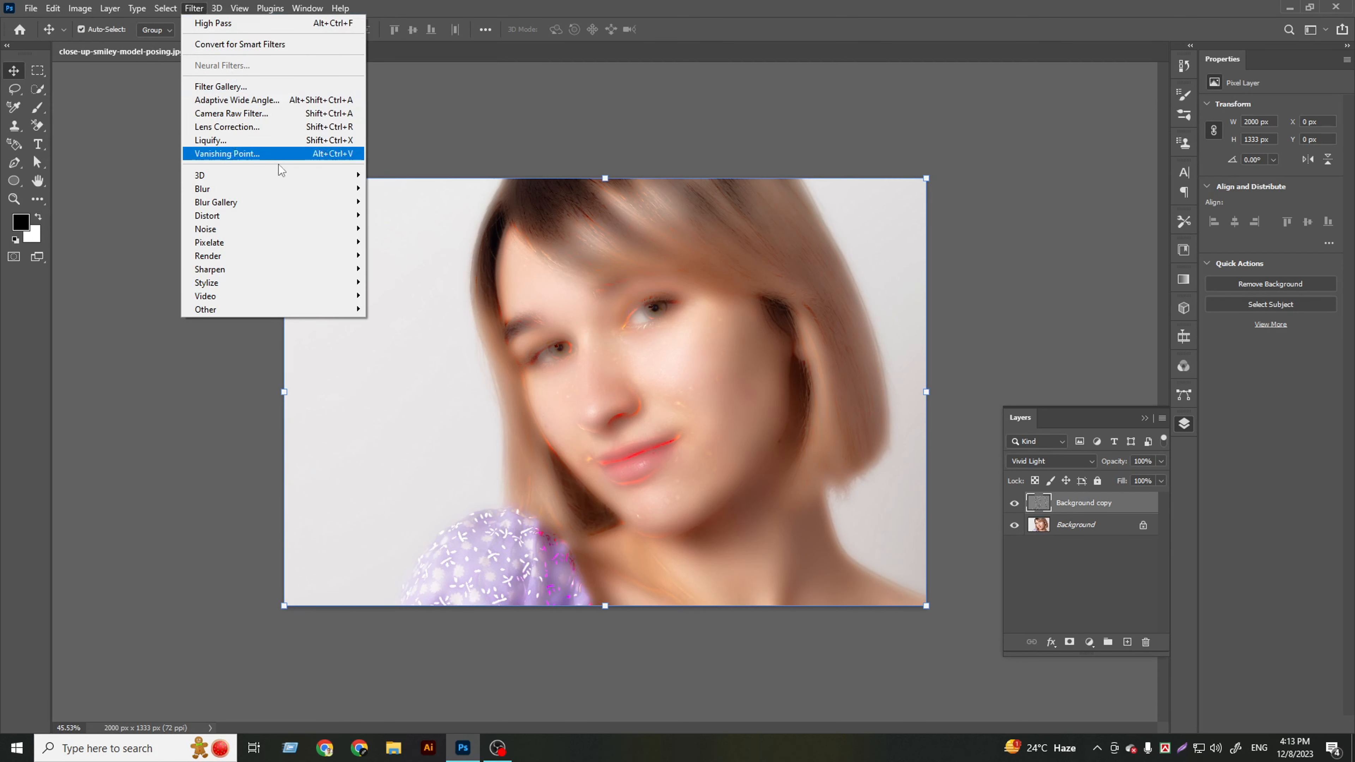
pyautogui.moveTo(294, 193)
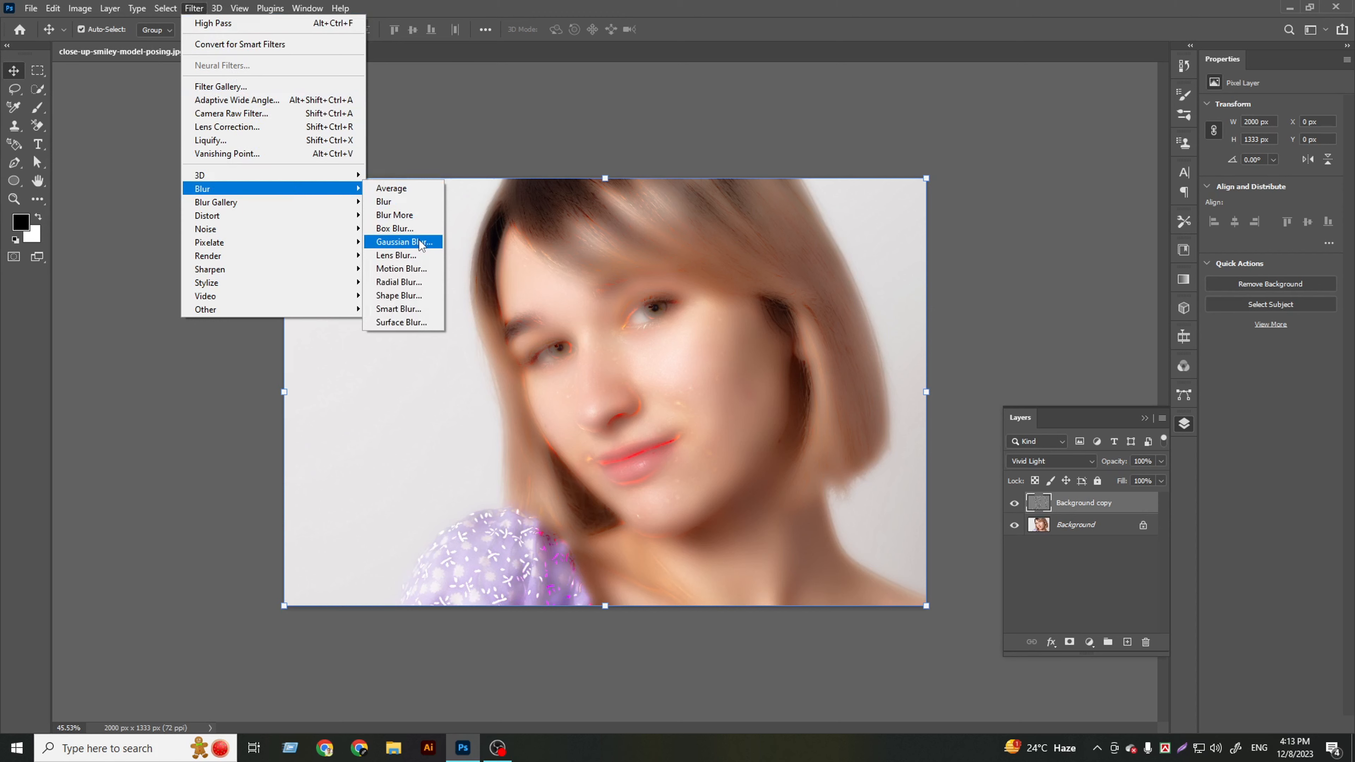
pyautogui.click(404, 242)
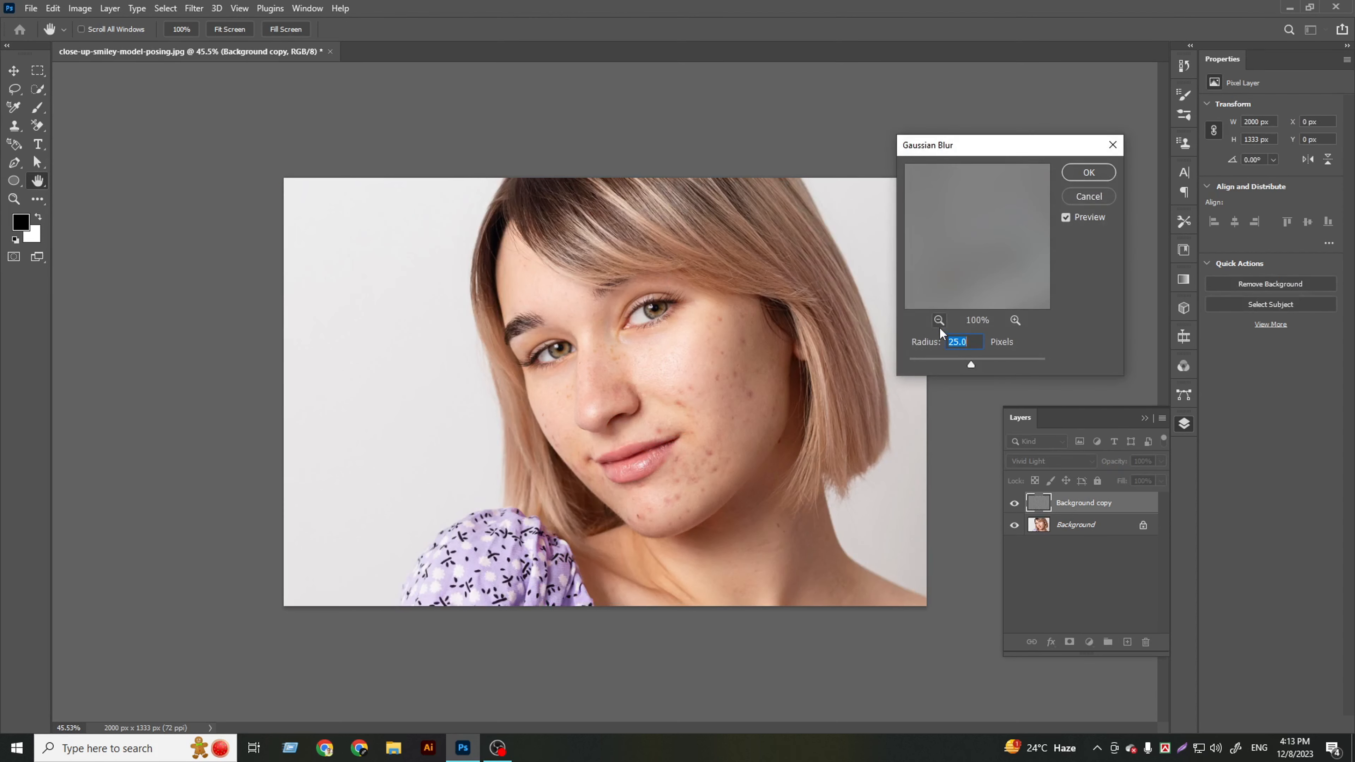
pyautogui.write('3')
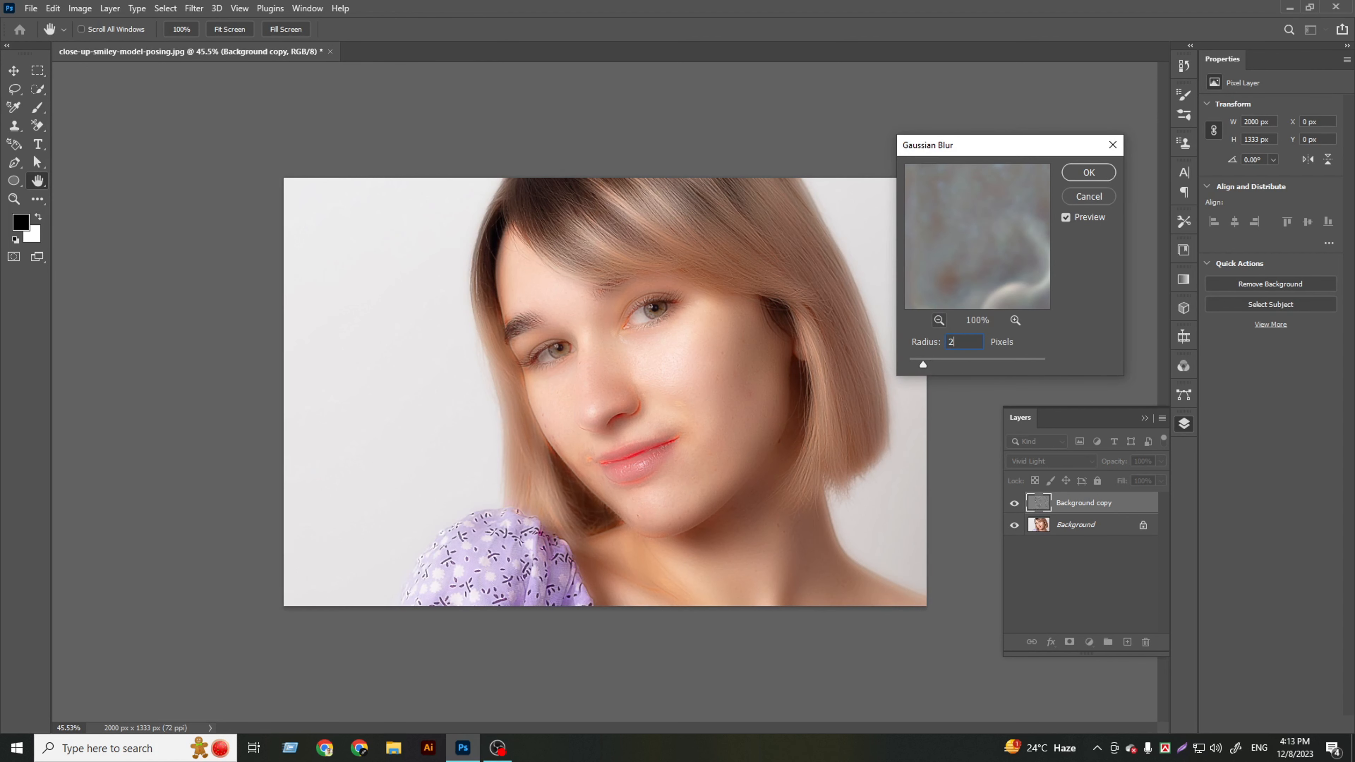
pyautogui.click(1089, 173)
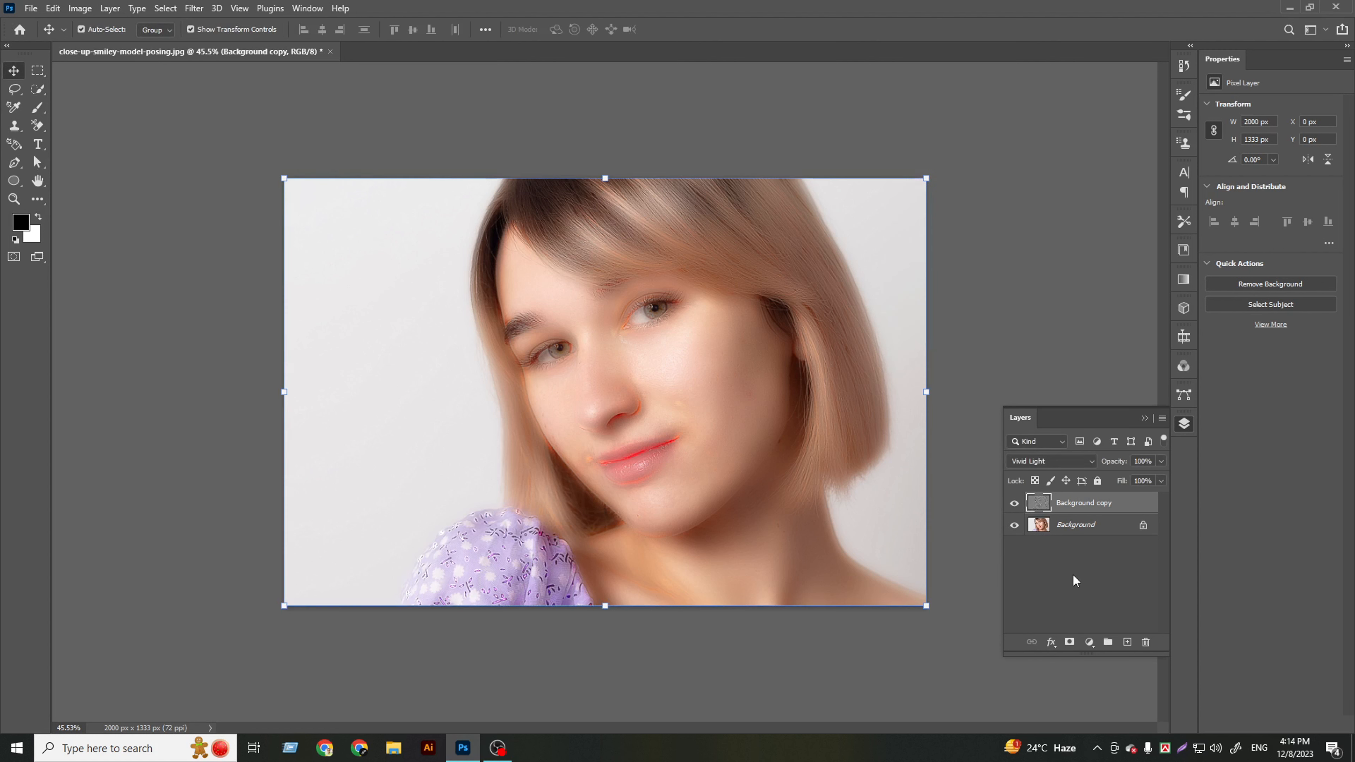
# Add a layer mask inverted to black to Background copy and ready the Brush tool with white (ffffff).
pyautogui.click(1068, 642)
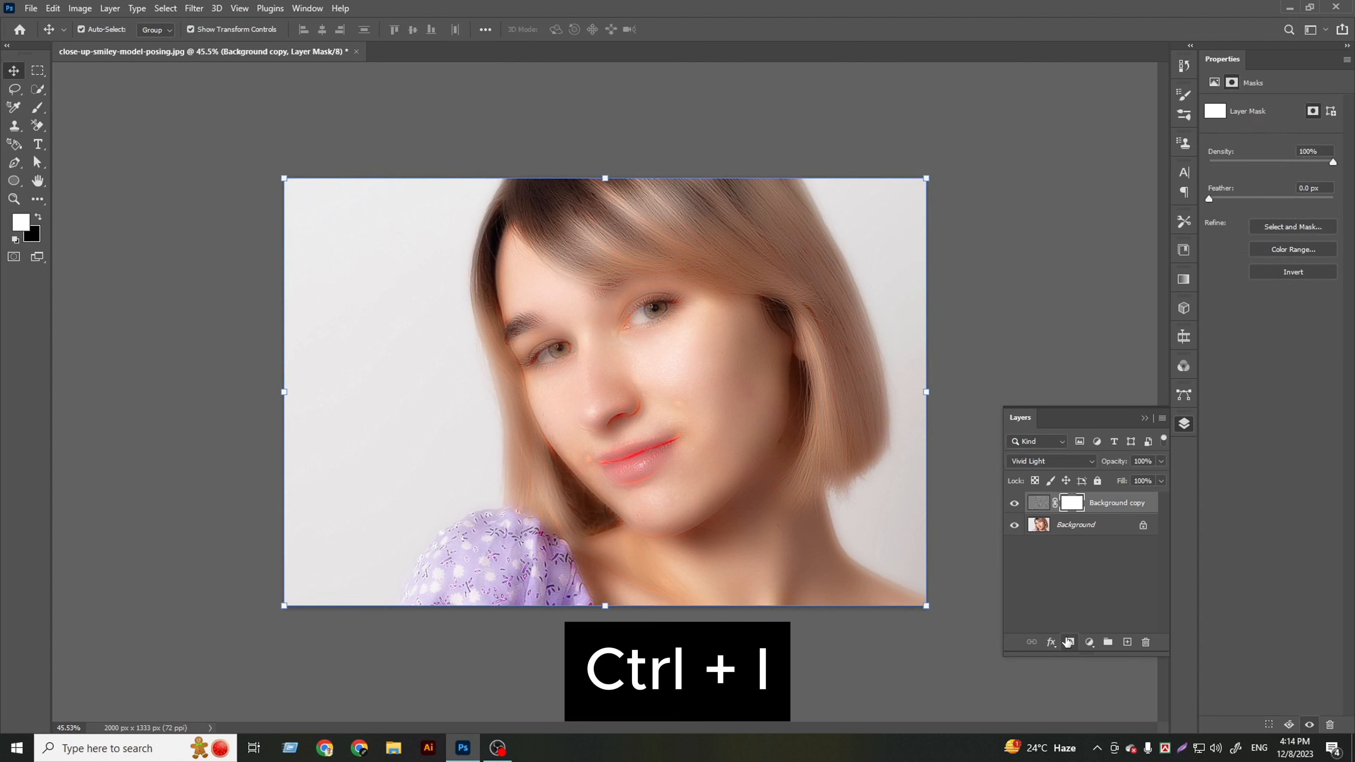
pyautogui.hotkey('ctrl', 'i')
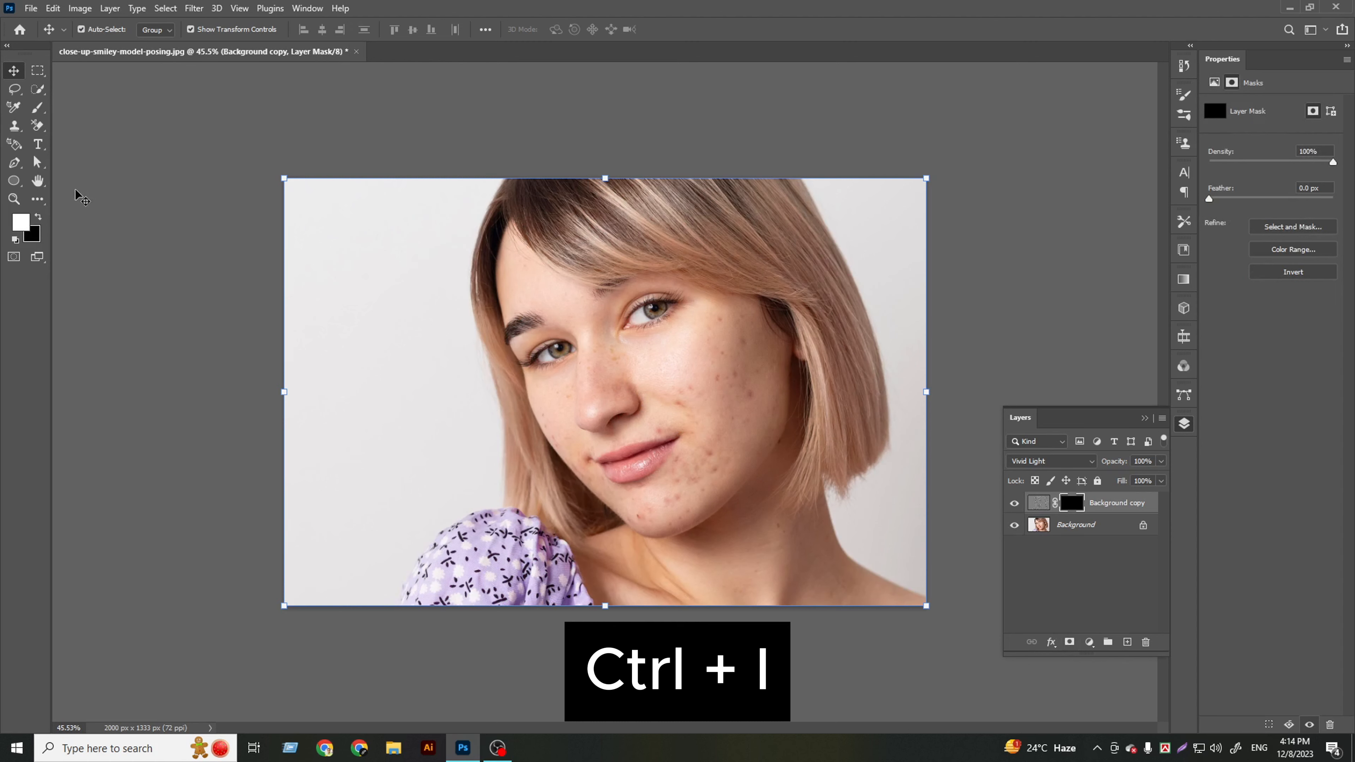
pyautogui.click(37, 107)
pyautogui.click(22, 223)
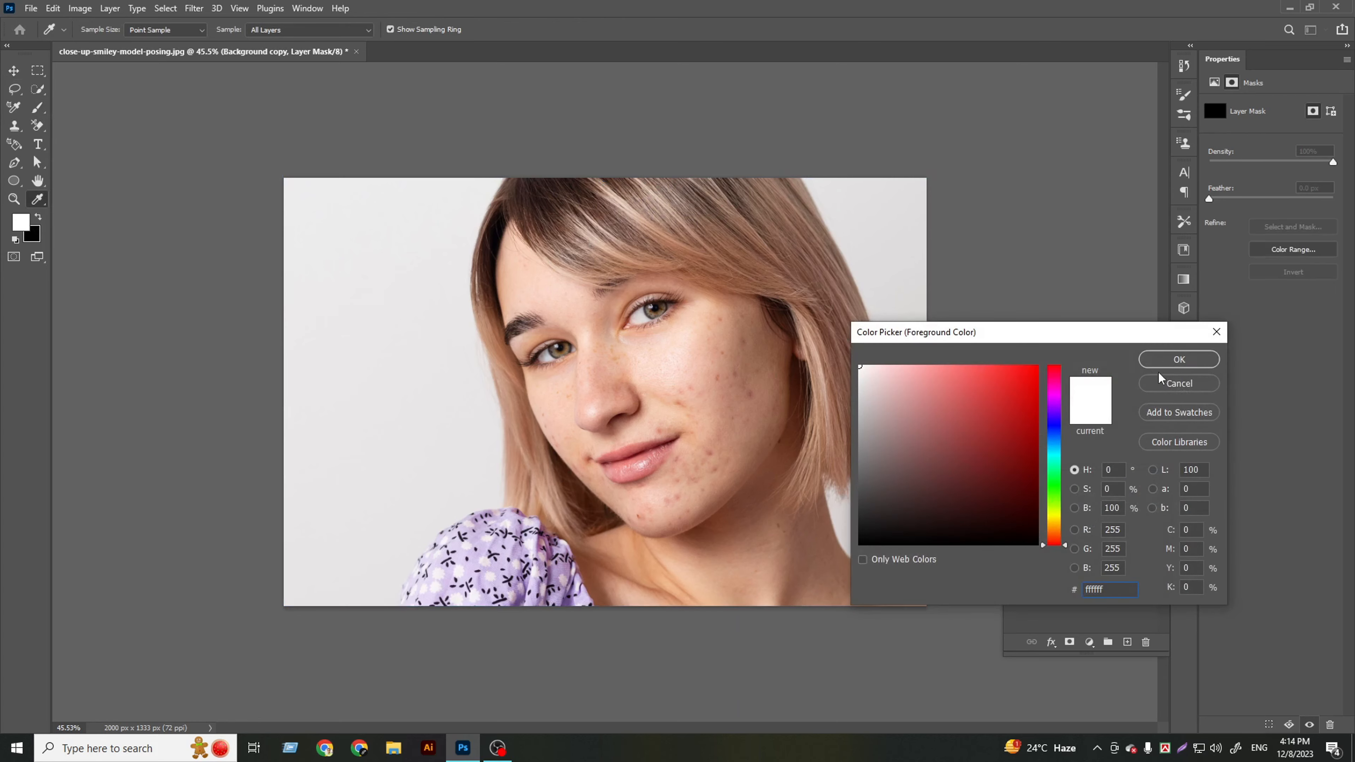
pyautogui.click(1170, 359)
# Paint white on the mask over the blemishes on the upper and outer part of the cheek nearest the camera.
pyautogui.scroll(3, 754, 373)
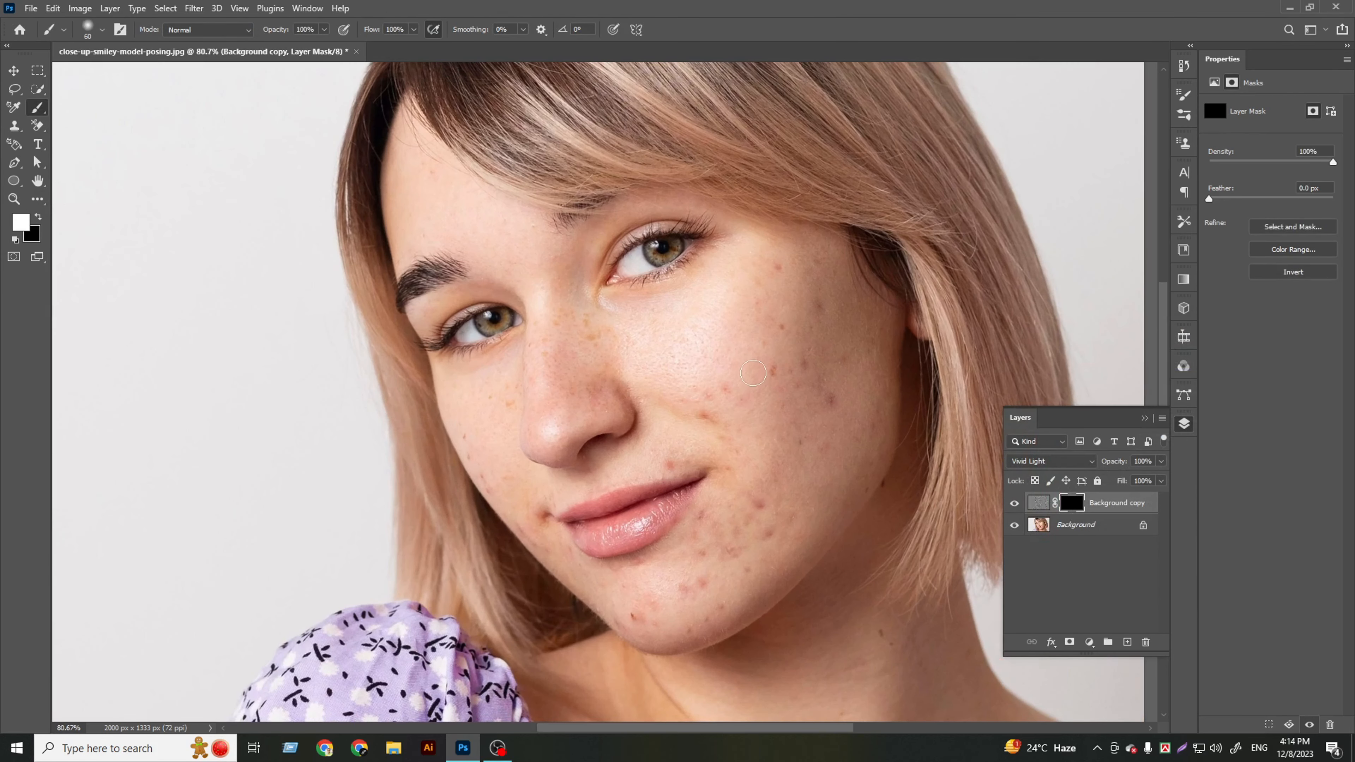
pyautogui.scroll(2, 795, 280)
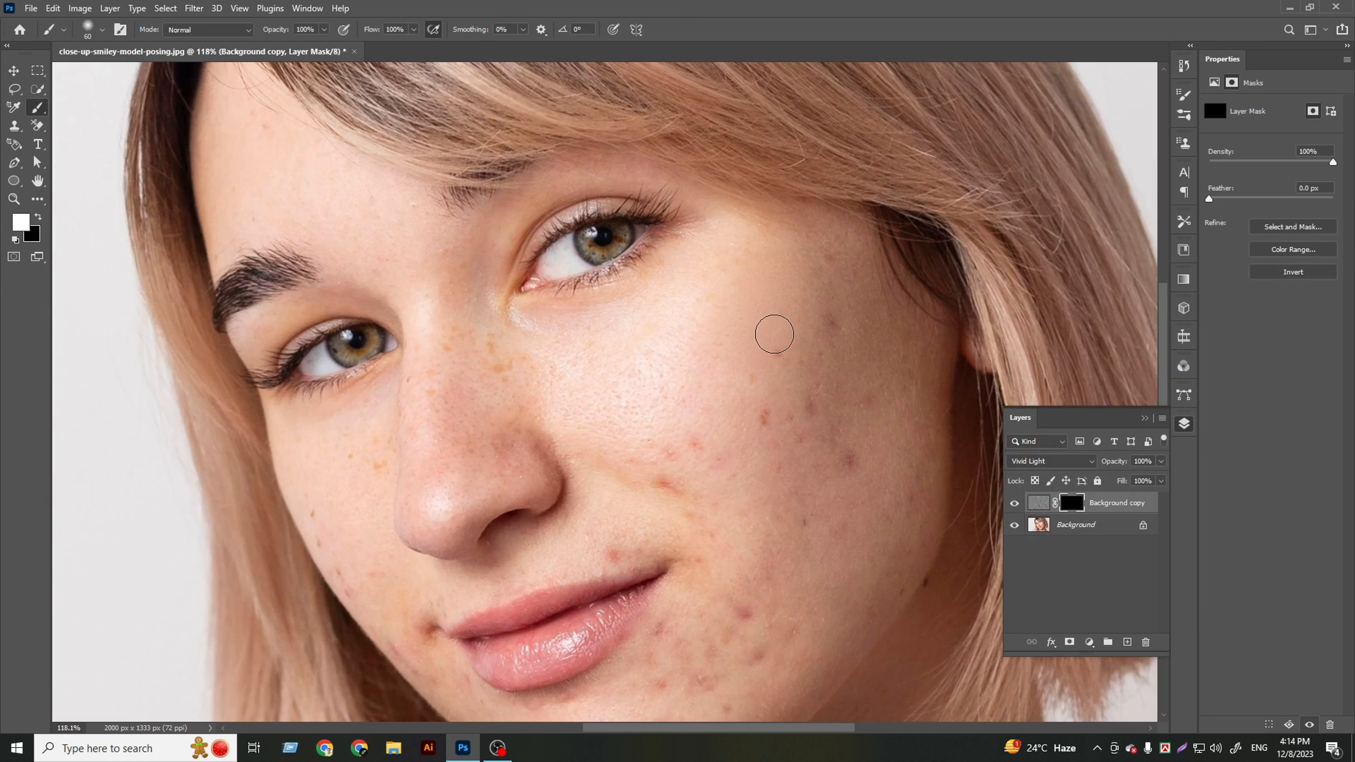
pyautogui.moveTo(774, 334)
pyautogui.mouseDown()
pyautogui.moveTo(777, 396)
pyautogui.moveTo(834, 267)
pyautogui.moveTo(819, 408)
pyautogui.moveTo(850, 316)
pyautogui.moveTo(867, 346)
pyautogui.moveTo(858, 444)
pyautogui.moveTo(876, 334)
pyautogui.moveTo(909, 378)
pyautogui.moveTo(909, 501)
pyautogui.moveTo(926, 399)
pyautogui.moveTo(937, 435)
pyautogui.mouseUp()
pyautogui.scroll(-1, 833, 484)
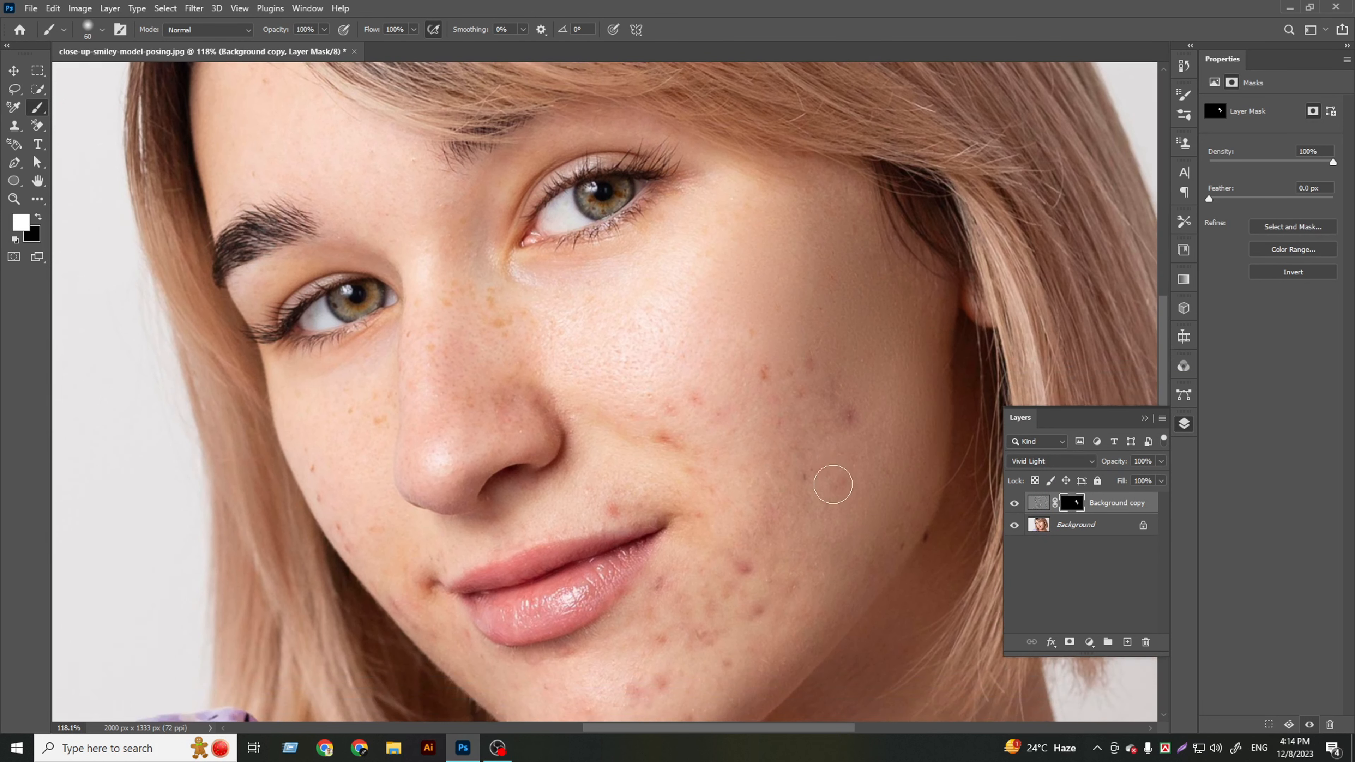
pyautogui.scroll(-2, 550, 318)
pyautogui.scroll(3, 747, 321)
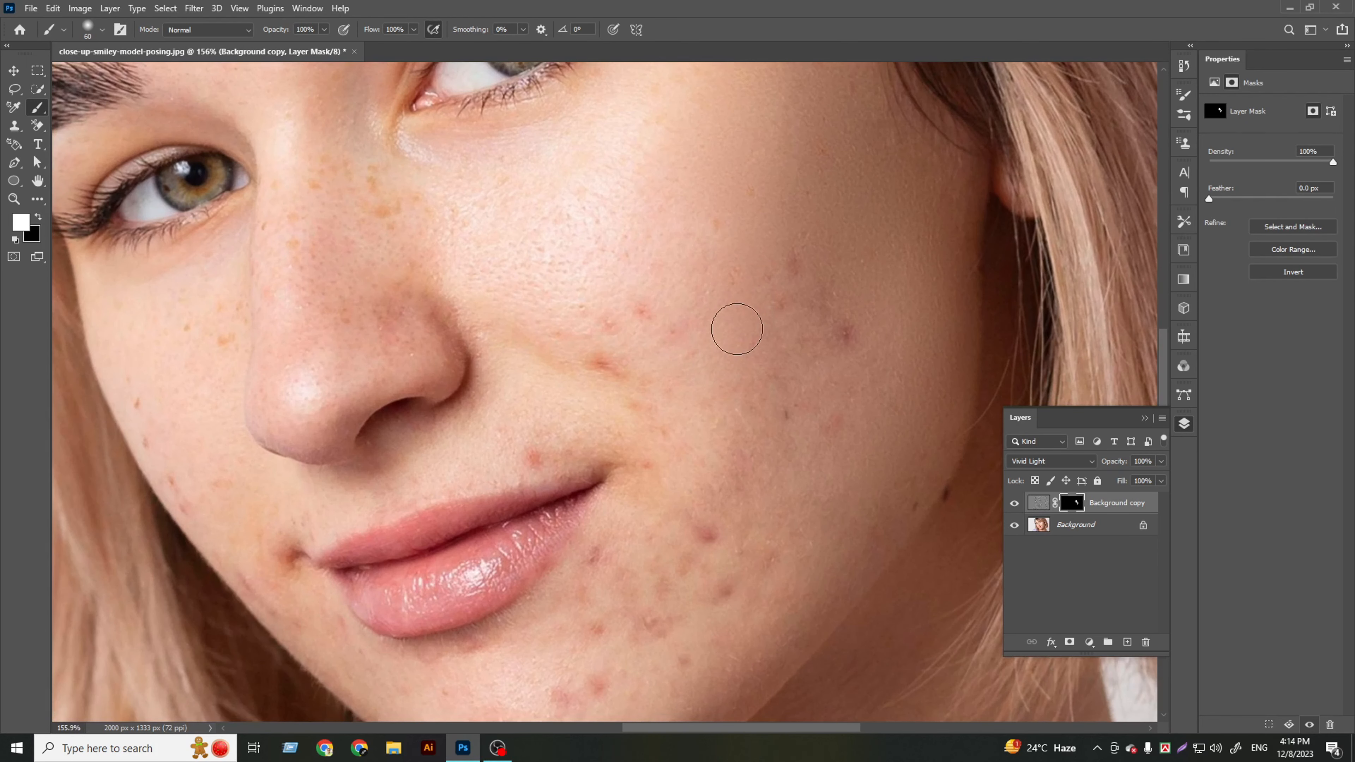
pyautogui.moveTo(737, 328)
pyautogui.mouseDown()
pyautogui.moveTo(716, 282)
pyautogui.moveTo(763, 293)
pyautogui.moveTo(793, 357)
pyautogui.moveTo(849, 403)
pyautogui.mouseUp()
# Enlarge the brush to 125 and paint the mask over the acne on the lower cheek, jaw and neck.
pyautogui.scroll(-2, 744, 385)
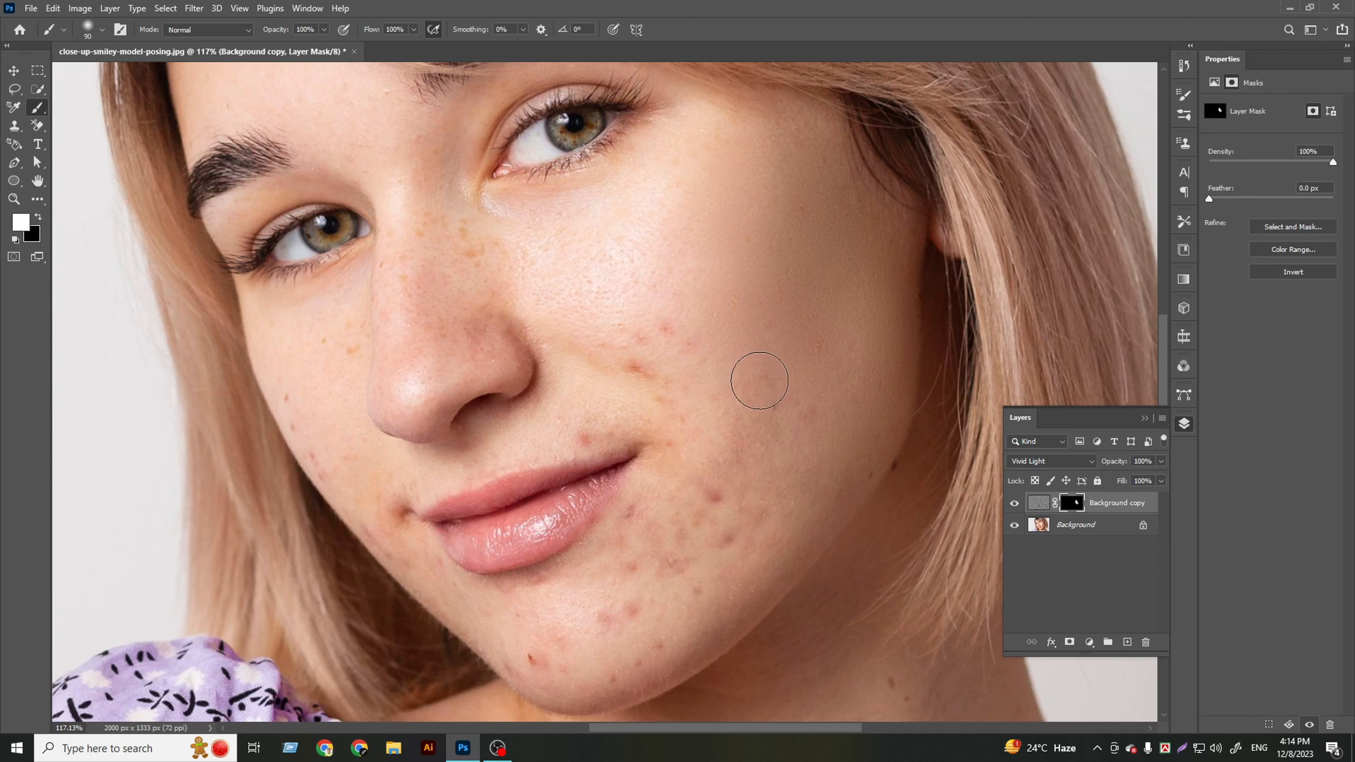
pyautogui.press(']')
pyautogui.press(']')
pyautogui.press(']')
pyautogui.press(']')
pyautogui.press(']')
pyautogui.moveTo(791, 320)
pyautogui.mouseDown()
pyautogui.moveTo(679, 297)
pyautogui.moveTo(685, 345)
pyautogui.moveTo(671, 376)
pyautogui.moveTo(743, 475)
pyautogui.moveTo(752, 528)
pyautogui.moveTo(732, 572)
pyautogui.moveTo(630, 650)
pyautogui.moveTo(560, 667)
pyautogui.moveTo(654, 633)
pyautogui.moveTo(691, 526)
pyautogui.moveTo(632, 583)
pyautogui.moveTo(686, 507)
pyautogui.moveTo(592, 603)
pyautogui.moveTo(721, 538)
pyautogui.moveTo(672, 521)
pyautogui.mouseUp()
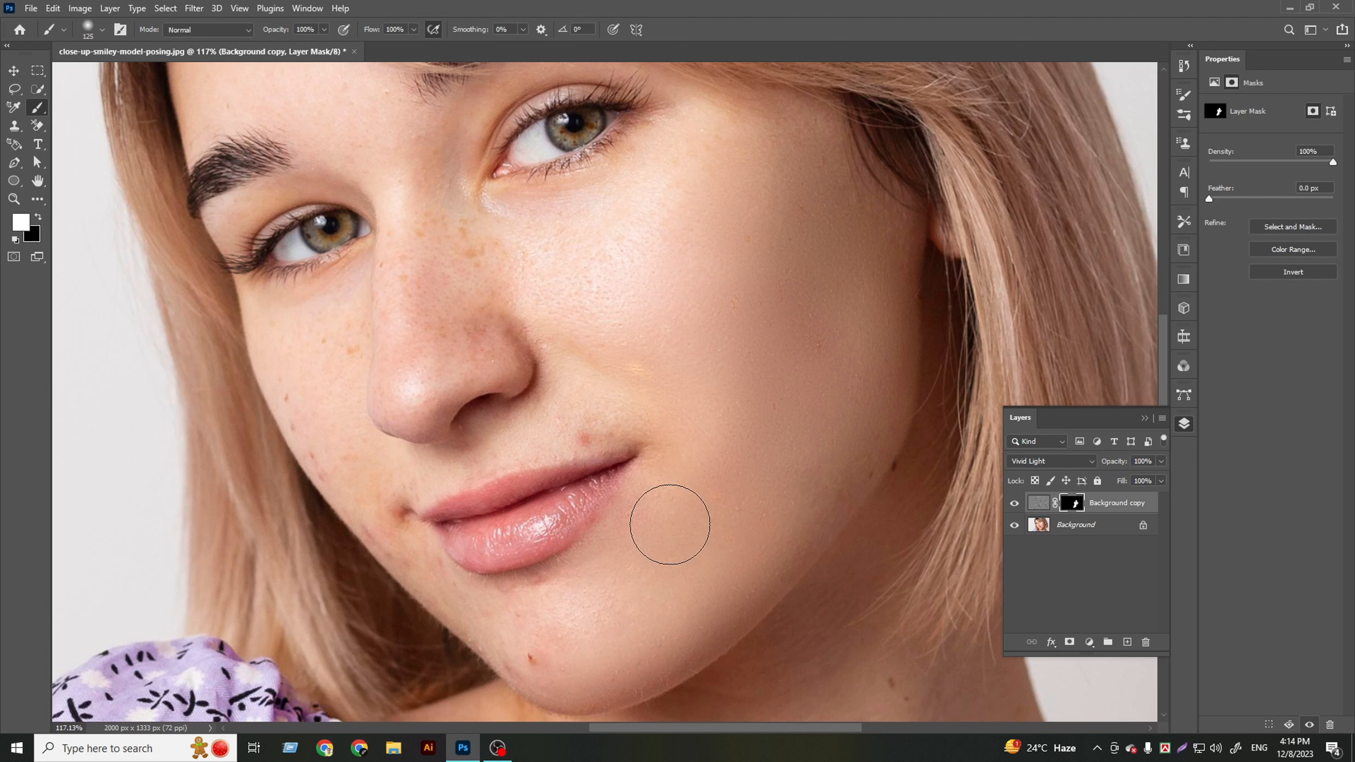
pyautogui.scroll(-3, 672, 520)
pyautogui.moveTo(773, 518)
pyautogui.mouseDown()
pyautogui.moveTo(808, 489)
pyautogui.moveTo(808, 524)
pyautogui.moveTo(758, 604)
pyautogui.moveTo(823, 610)
pyautogui.moveTo(767, 689)
pyautogui.moveTo(808, 636)
pyautogui.moveTo(907, 716)
pyautogui.moveTo(847, 596)
pyautogui.moveTo(913, 680)
pyautogui.moveTo(693, 592)
pyautogui.moveTo(644, 517)
pyautogui.moveTo(784, 579)
pyautogui.mouseUp()
pyautogui.scroll(-1, 717, 538)
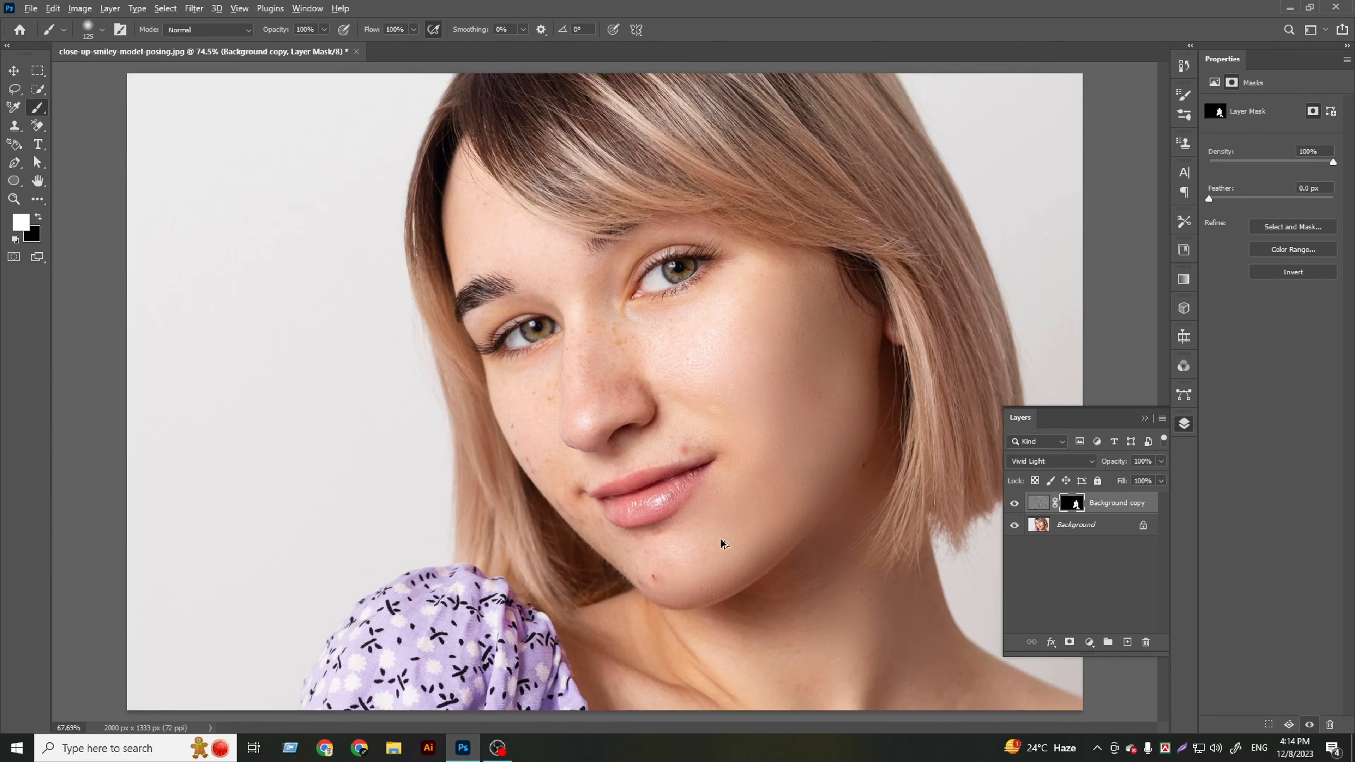
# Reduce the brush to 50 and paint the mask over the freckles on the nose.
pyautogui.scroll(5, 574, 515)
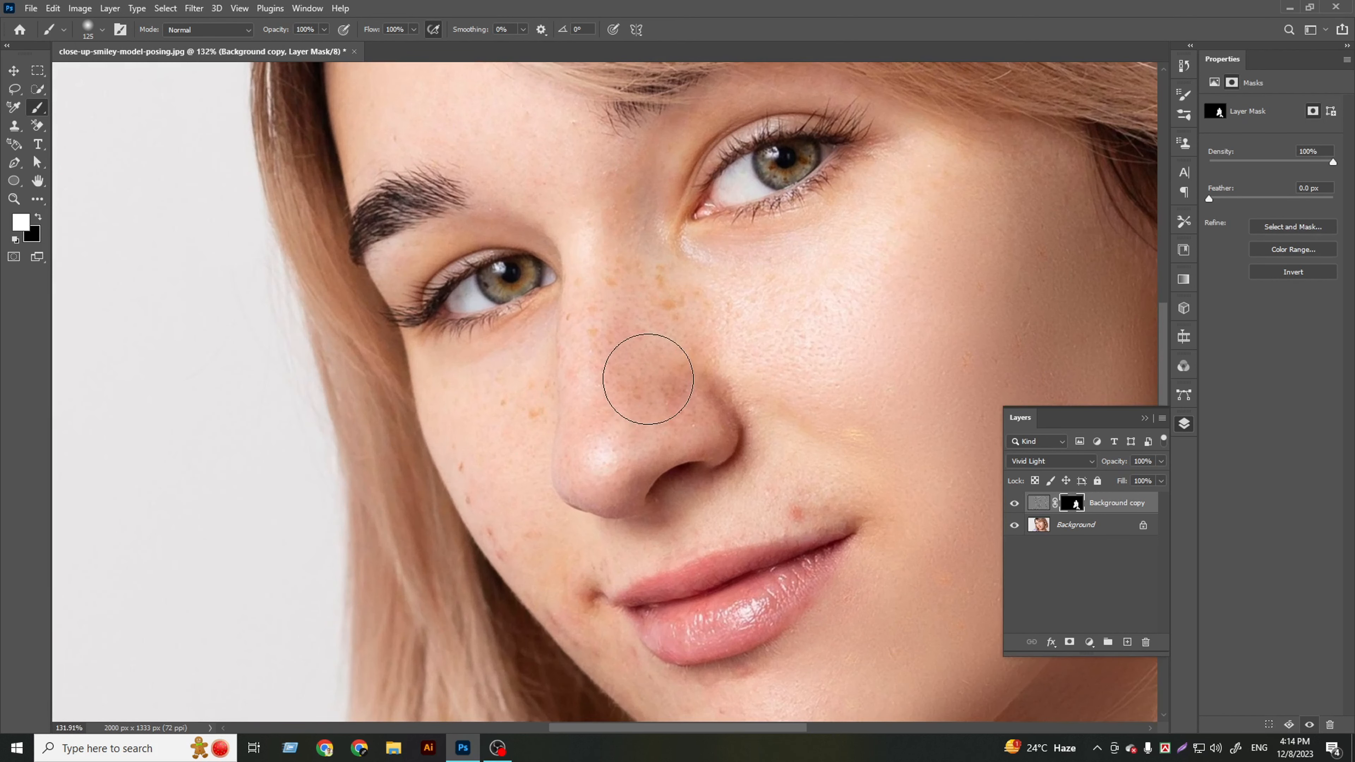
pyautogui.press('[')
pyautogui.press('[')
pyautogui.press('[')
pyautogui.press('[')
pyautogui.press('[')
pyautogui.press('[')
pyautogui.moveTo(642, 264)
pyautogui.mouseDown()
pyautogui.moveTo(720, 342)
pyautogui.moveTo(622, 271)
pyautogui.moveTo(670, 309)
pyautogui.moveTo(661, 352)
pyautogui.moveTo(595, 293)
pyautogui.moveTo(686, 406)
pyautogui.moveTo(656, 347)
pyautogui.moveTo(745, 387)
pyautogui.moveTo(713, 365)
pyautogui.moveTo(780, 449)
pyautogui.mouseUp()
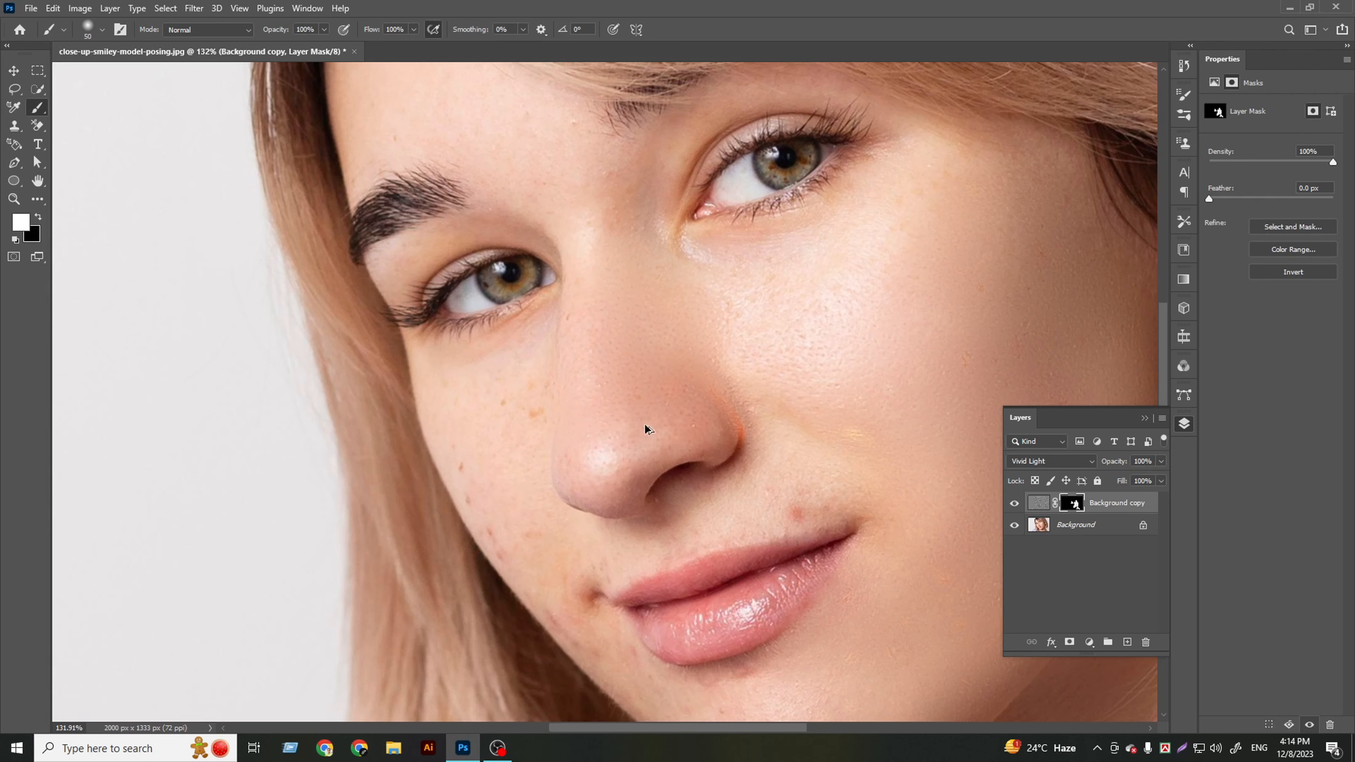
# Paint the mask over the blemishes above the upper lip and on the chin, undoing the stray stroke.
pyautogui.scroll(-3, 672, 437)
pyautogui.scroll(2, 704, 433)
pyautogui.moveTo(700, 448)
pyautogui.mouseDown()
pyautogui.moveTo(632, 450)
pyautogui.moveTo(484, 527)
pyautogui.moveTo(453, 527)
pyautogui.mouseUp()
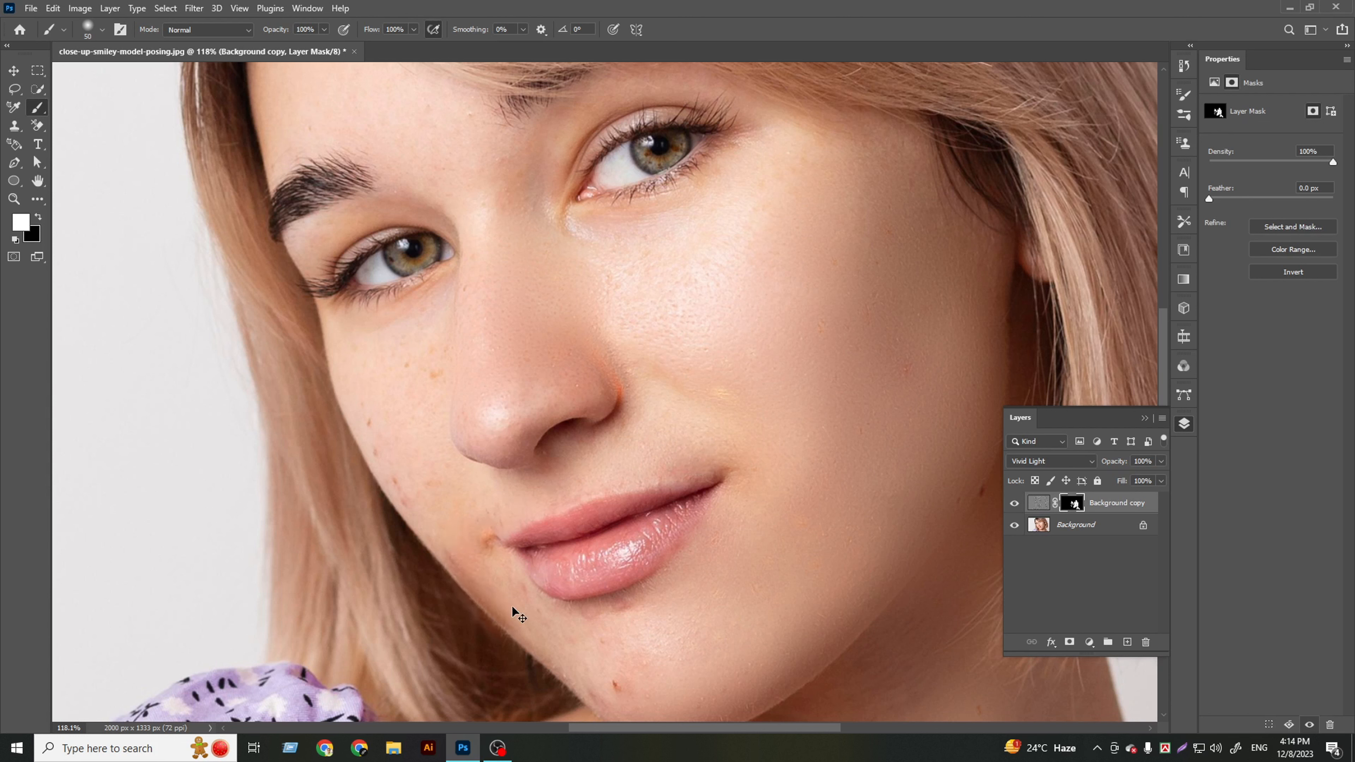
pyautogui.hotkey('ctrl', 'z')
pyautogui.moveTo(618, 686); pyautogui.dragTo(632, 694)
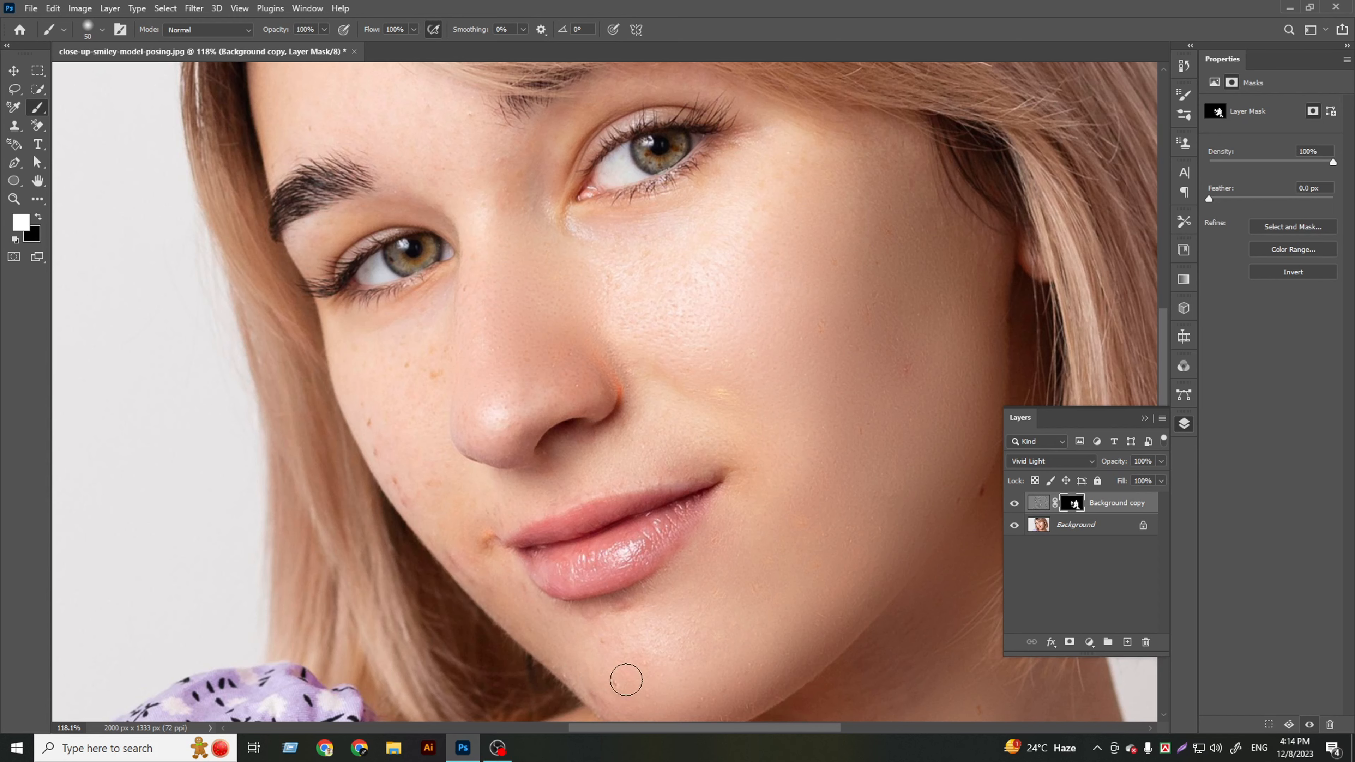
# Paint the mask over the spots on the far cheek, between the nose and the hair.
pyautogui.scroll(-2, 643, 661)
pyautogui.scroll(4, 614, 540)
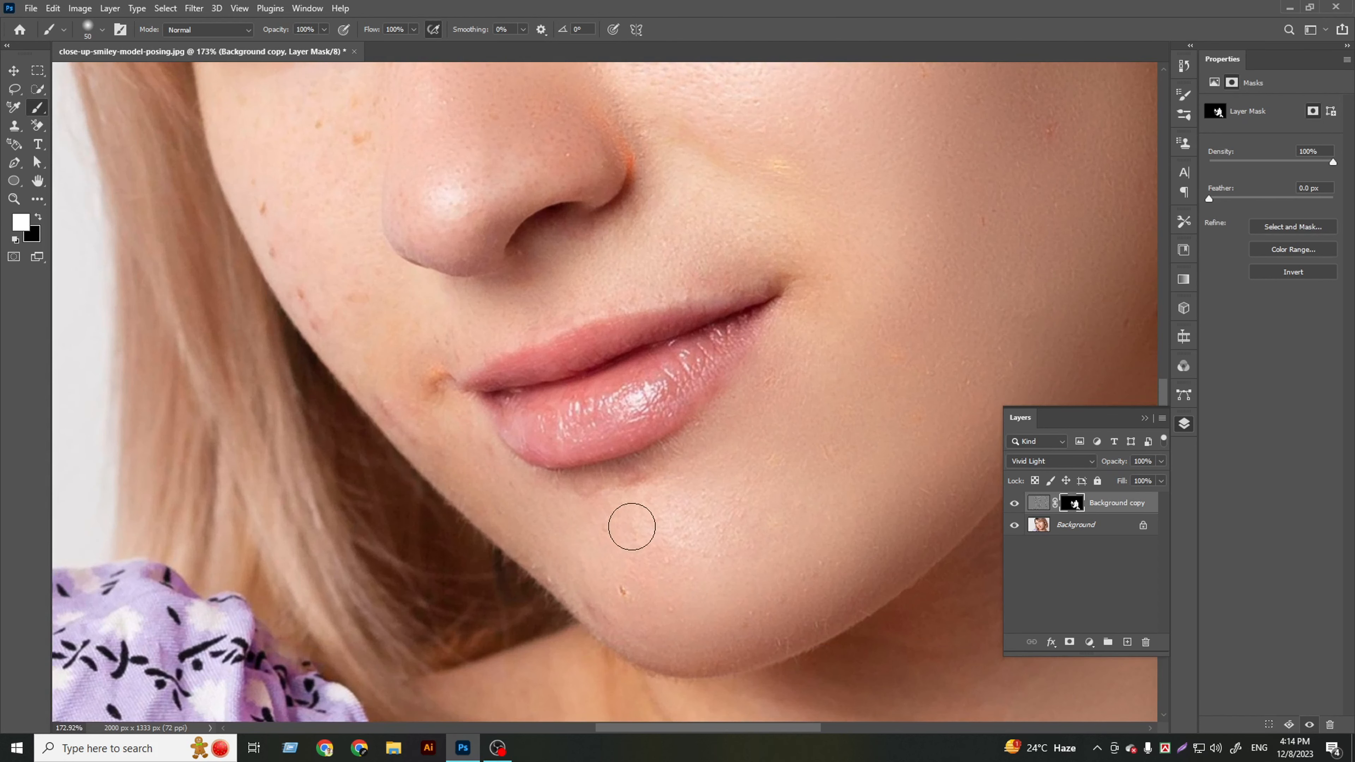
pyautogui.scroll(-3, 645, 576)
pyautogui.scroll(3, 384, 309)
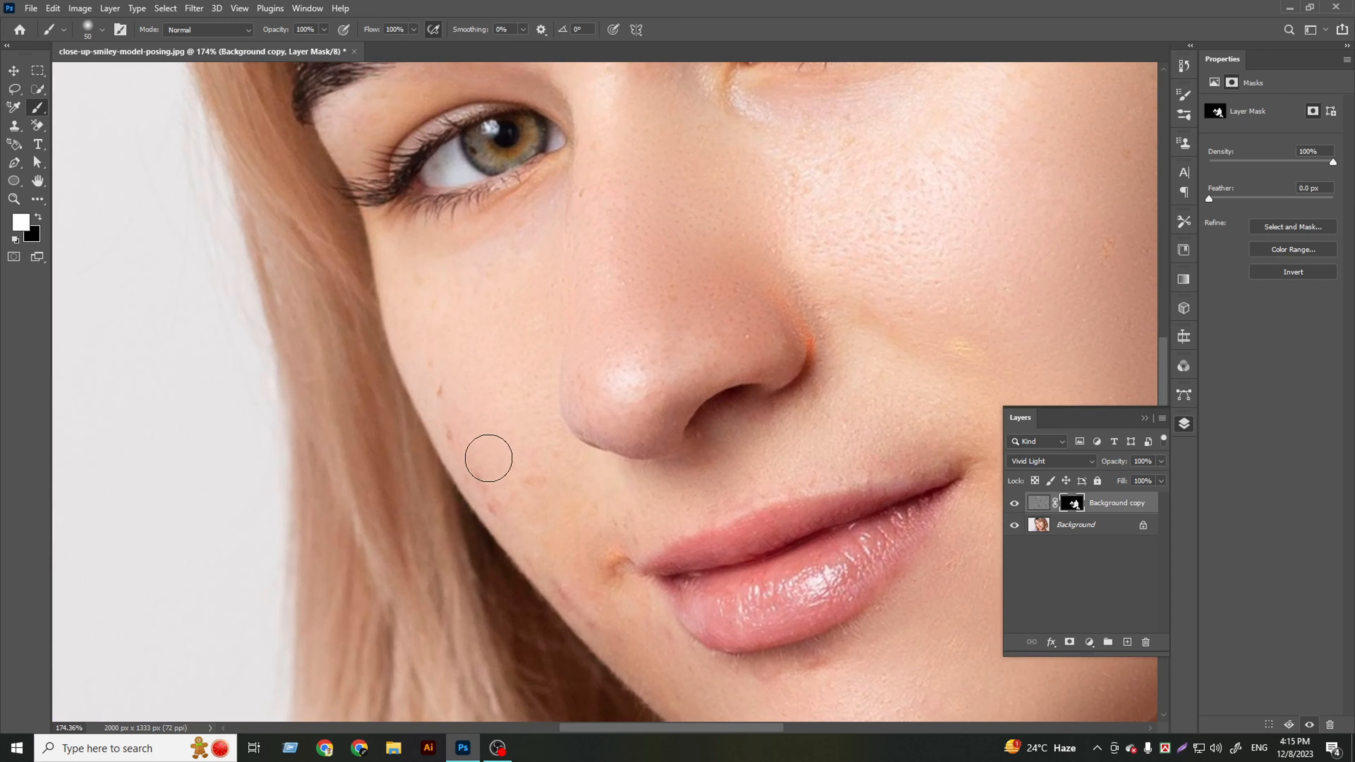
pyautogui.moveTo(442, 405); pyautogui.dragTo(497, 521)
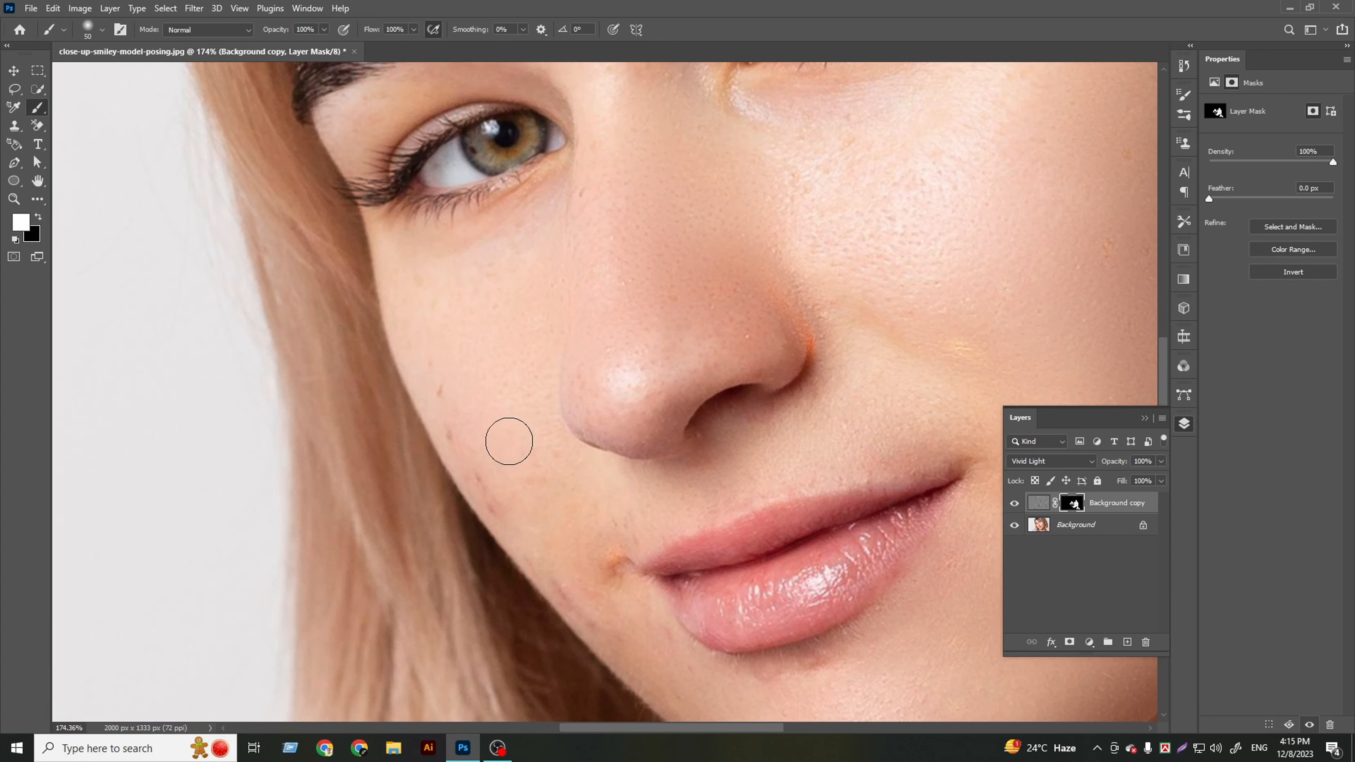
# Smooth the forehead and the skin between the eyes on the mask, undoing the stroke that spills onto the hairline and eyebrow.
pyautogui.scroll(-5, 506, 438)
pyautogui.scroll(5, 533, 217)
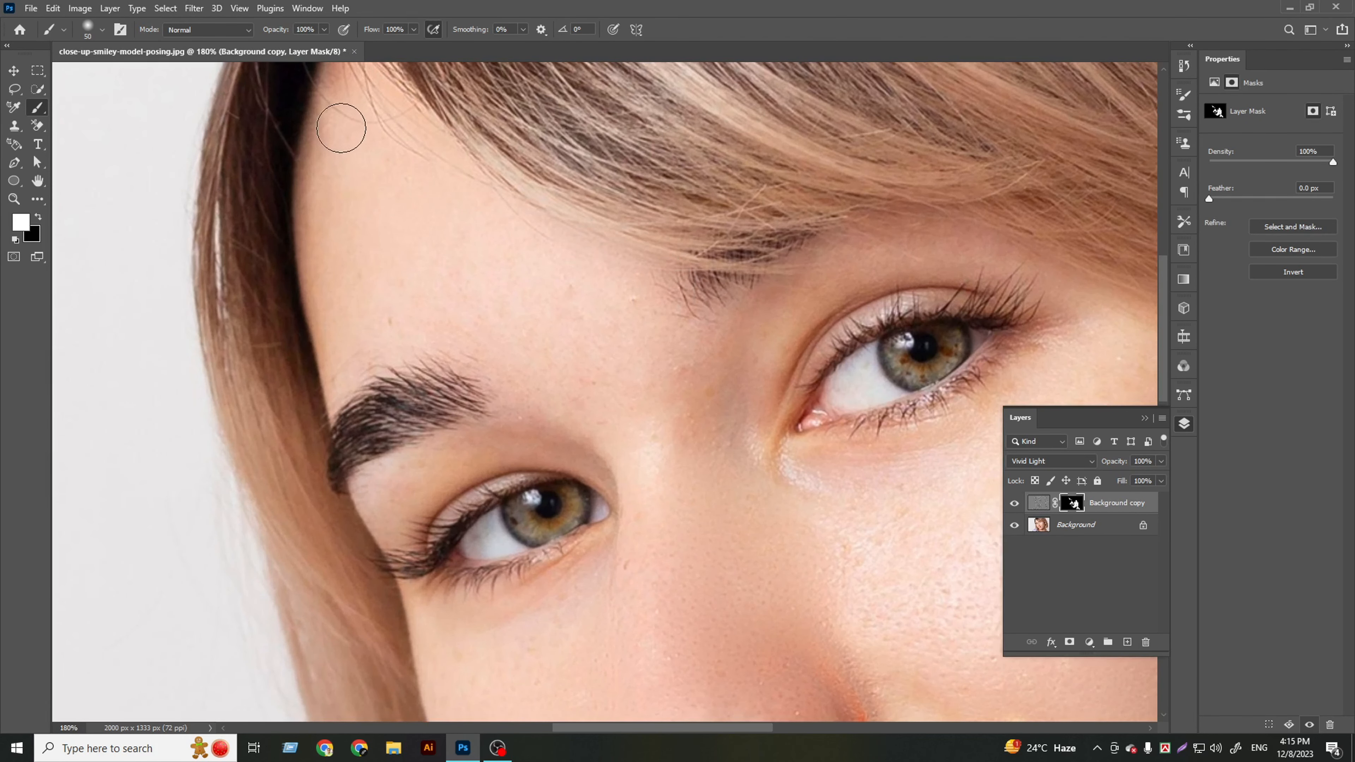
pyautogui.moveTo(342, 121)
pyautogui.mouseDown()
pyautogui.moveTo(348, 368)
pyautogui.moveTo(335, 278)
pyautogui.moveTo(330, 349)
pyautogui.moveTo(350, 480)
pyautogui.mouseUp()
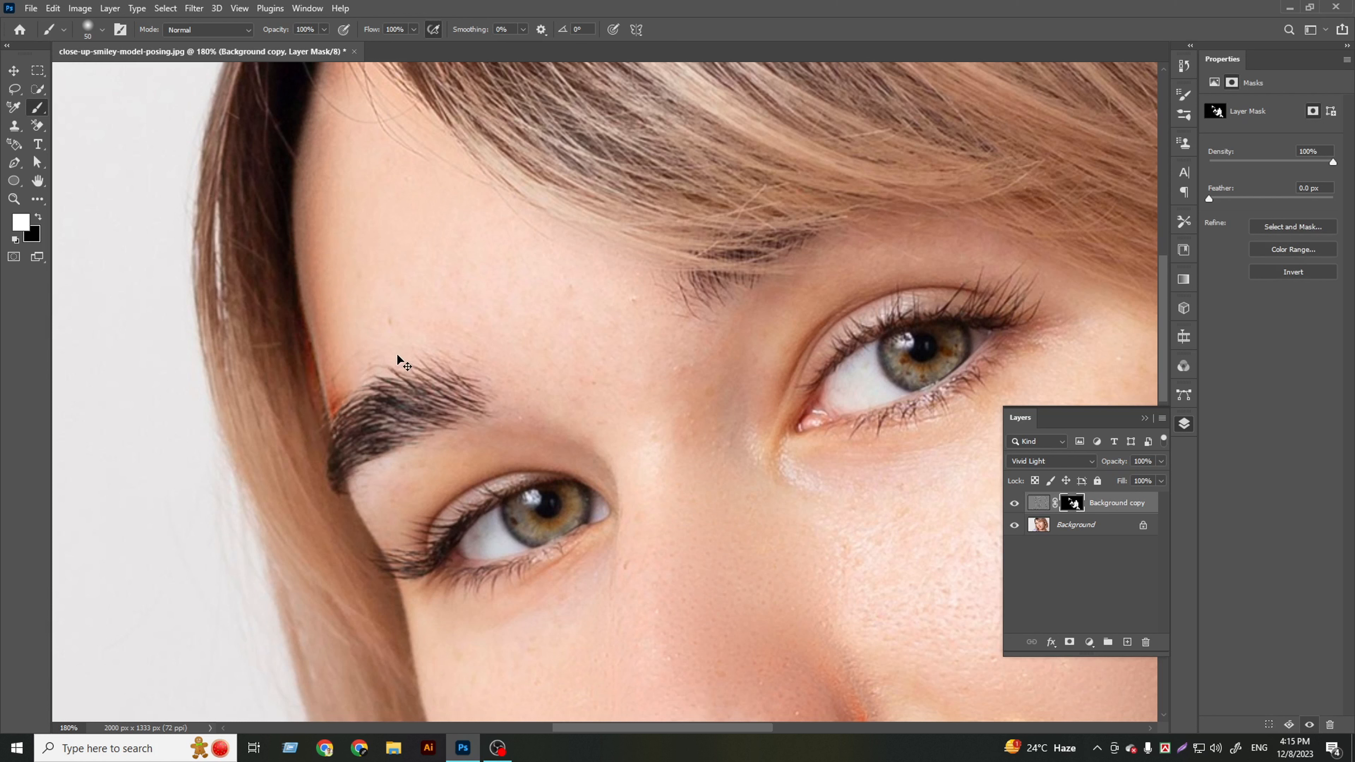
pyautogui.hotkey('ctrl', 'z')
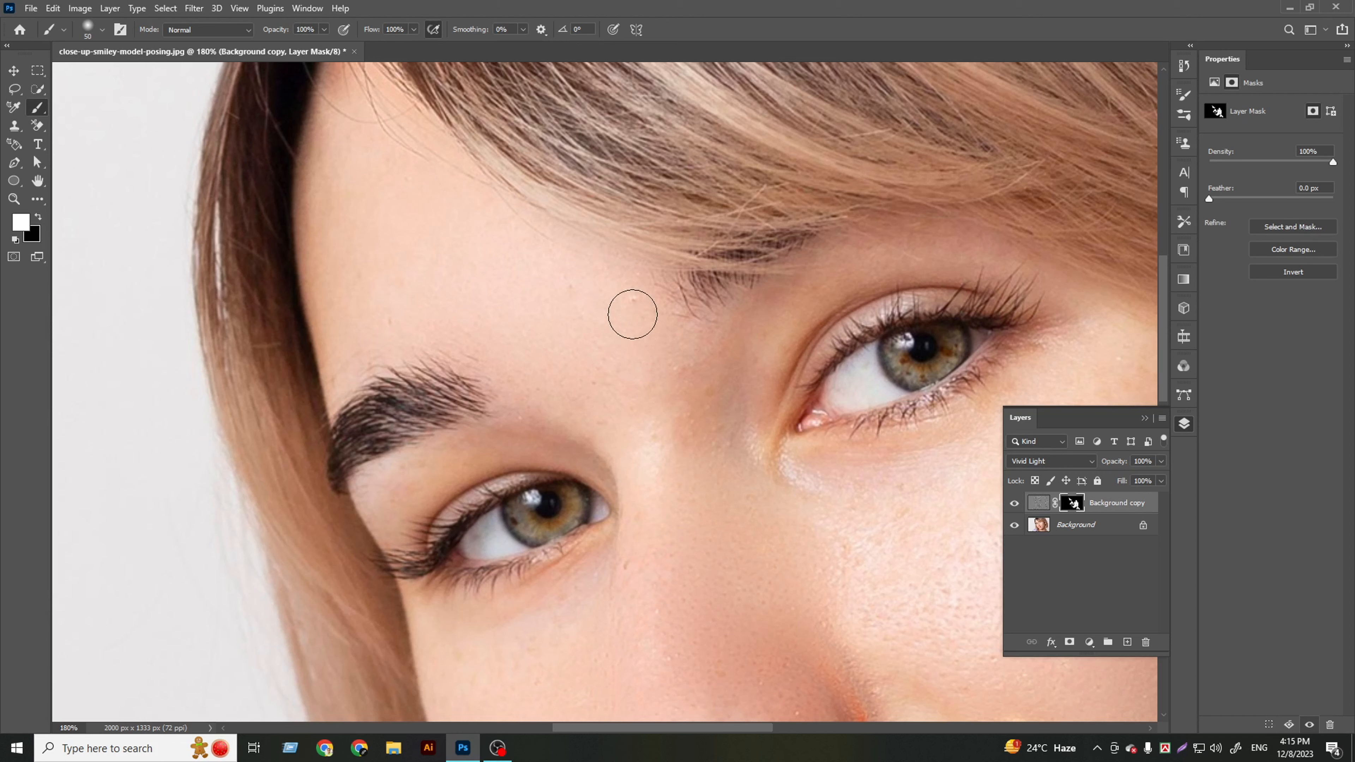
pyautogui.click(689, 438)
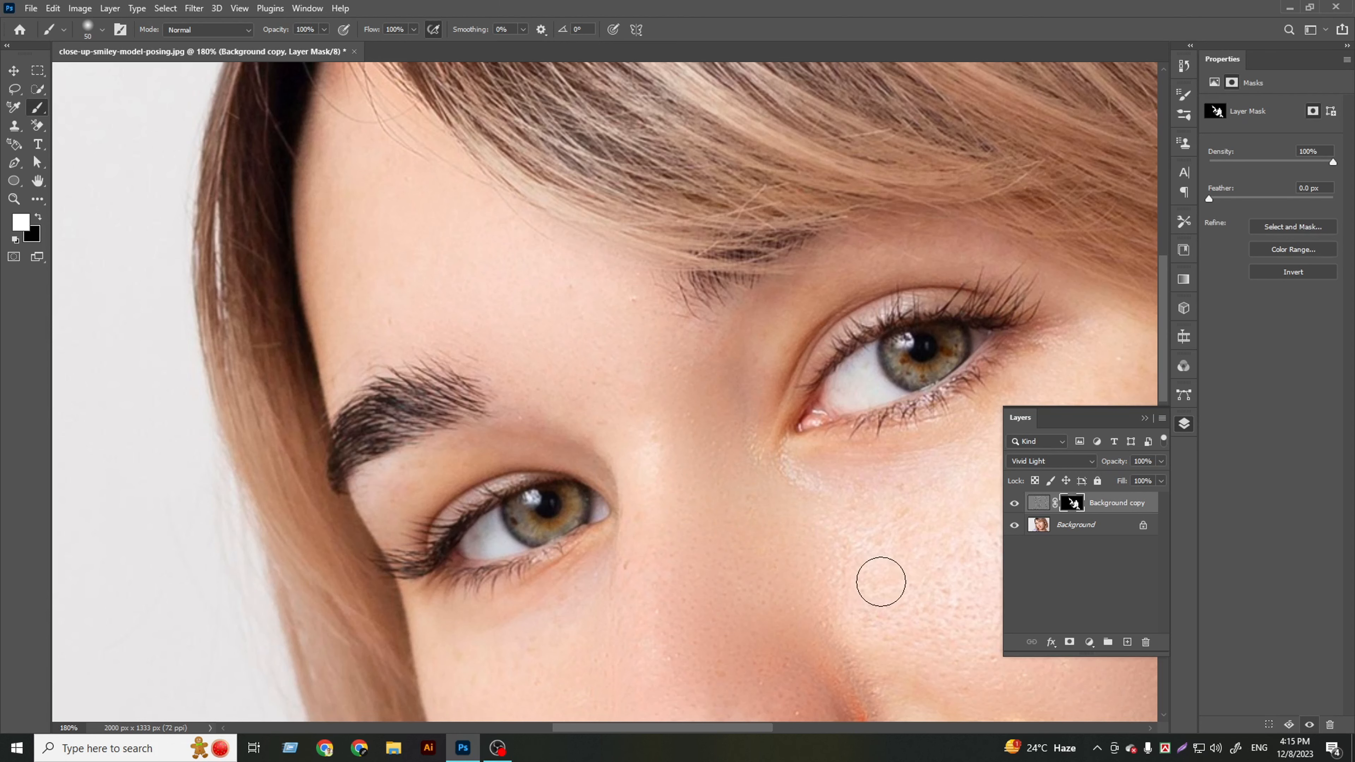
# Examine the smoothed skin across the whole face for remaining blemishes.
pyautogui.scroll(-3, 662, 510)
pyautogui.scroll(-5, 614, 596)
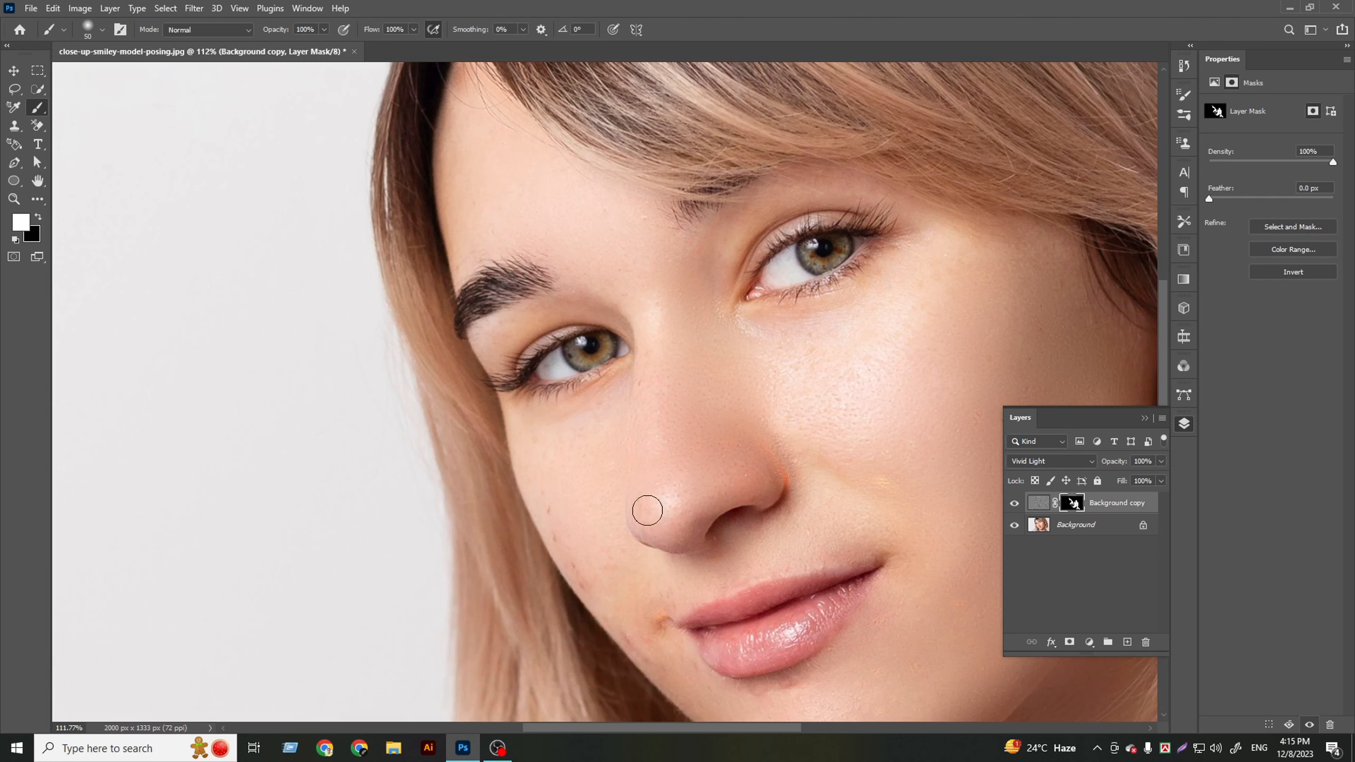
pyautogui.scroll(-2, 590, 480)
pyautogui.scroll(5, 604, 556)
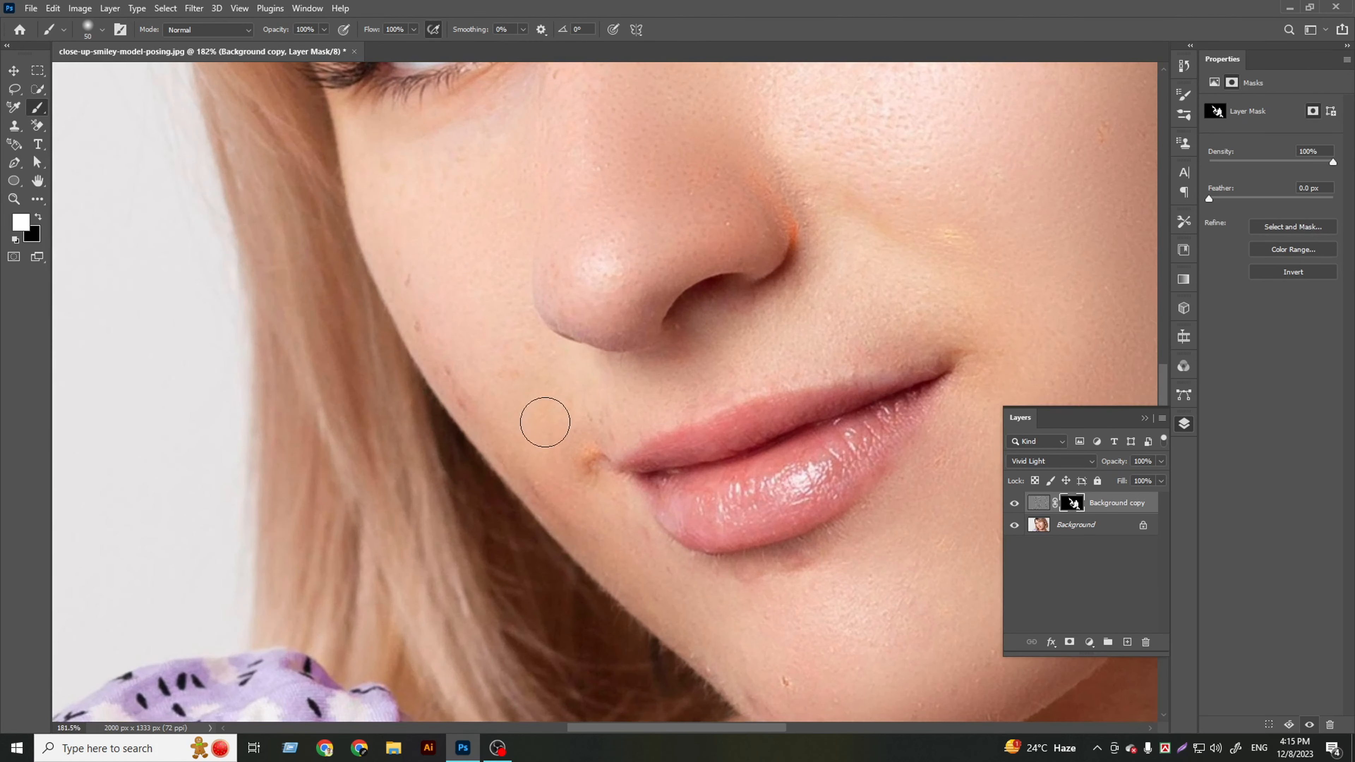
pyautogui.scroll(-2, 680, 596)
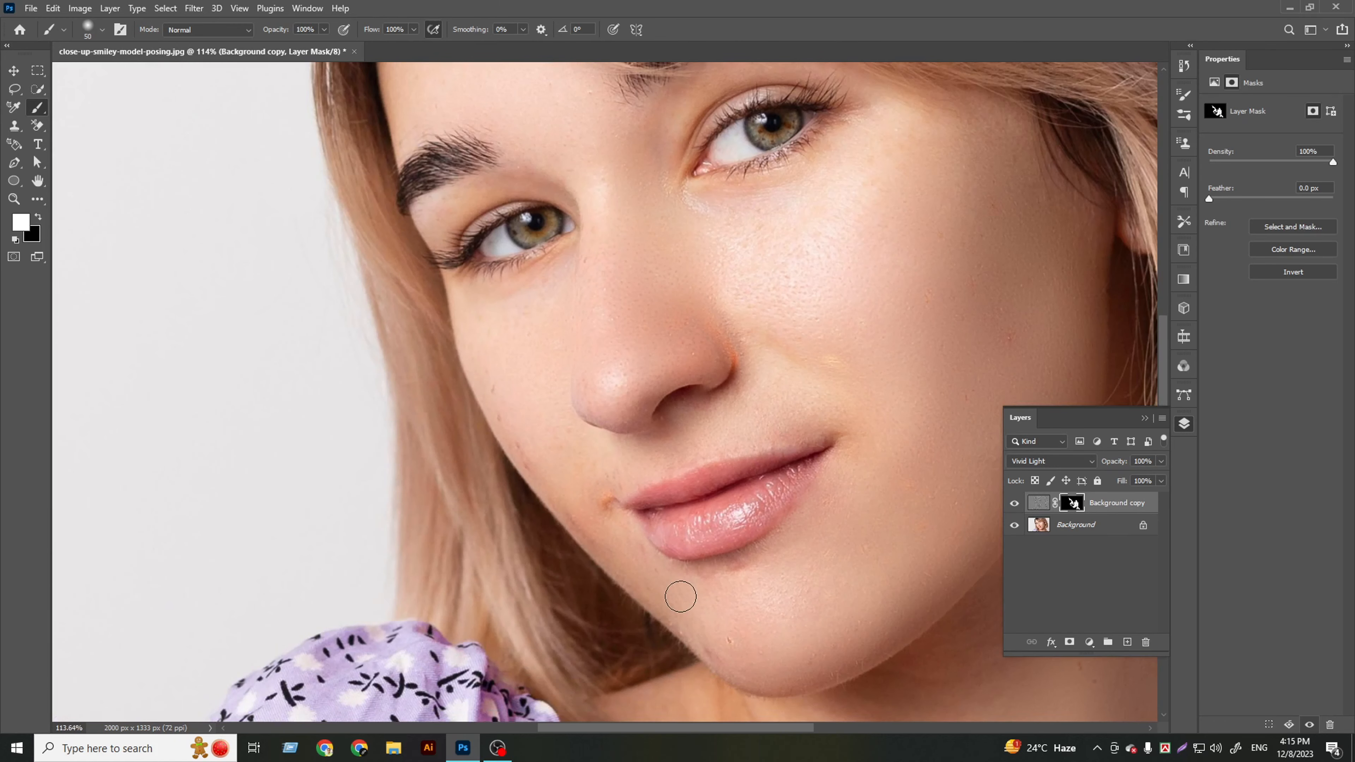
pyautogui.scroll(-5, 869, 632)
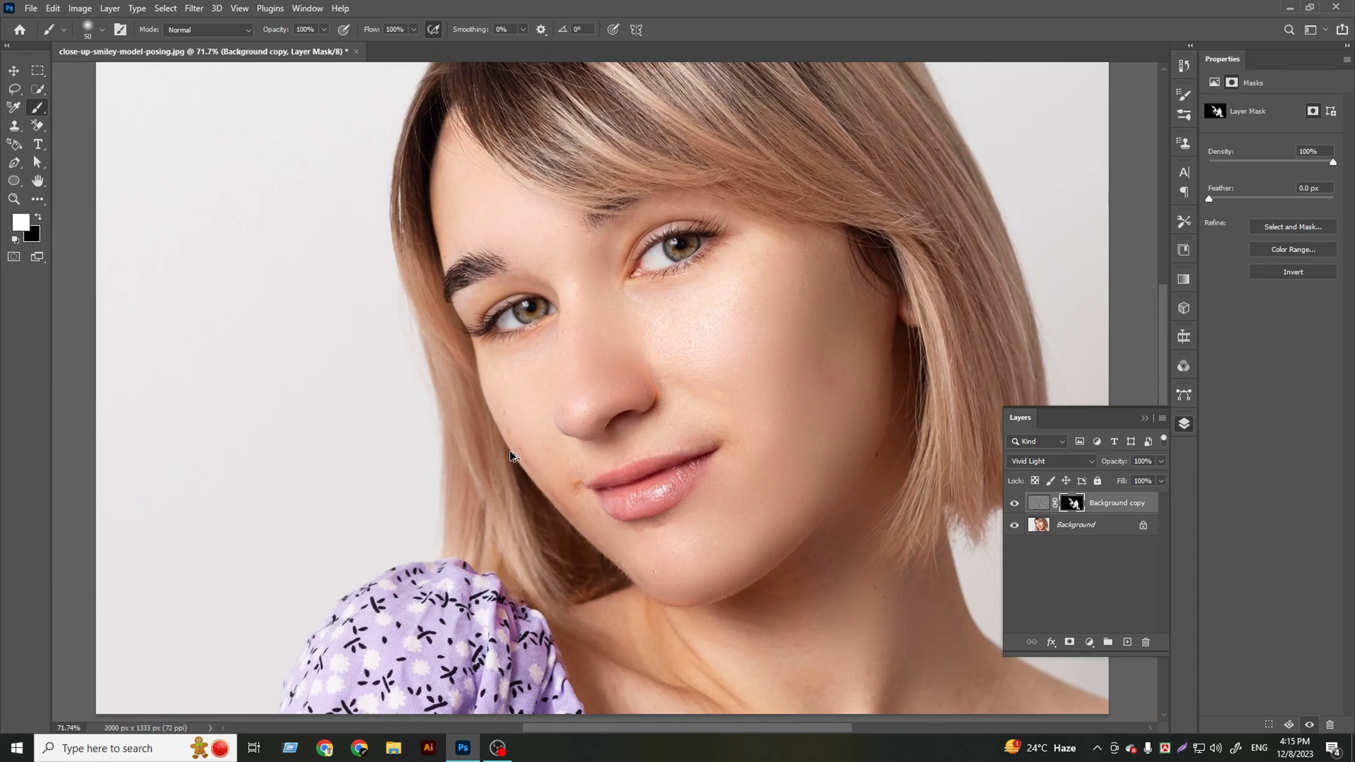
pyautogui.scroll(1, 901, 384)
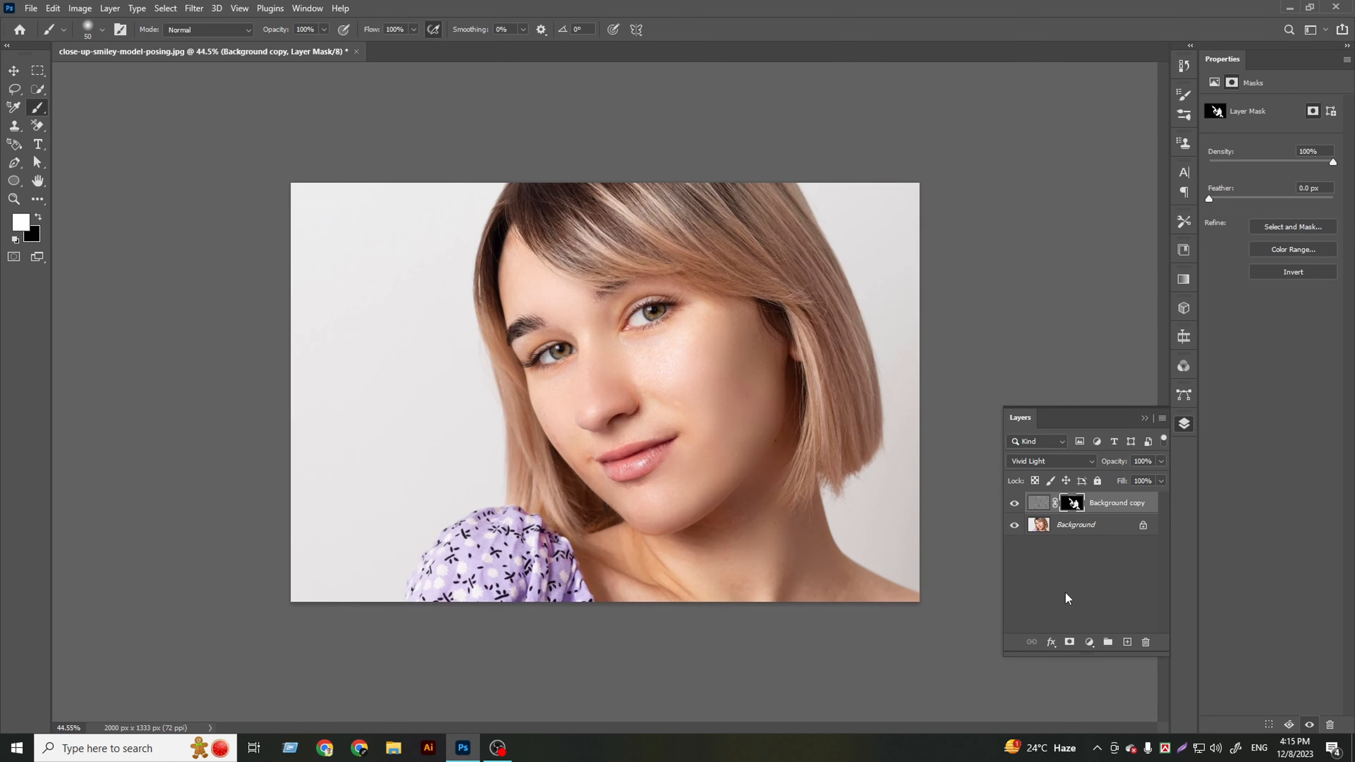
# Unlock the Background layer so it becomes a regular layer, and deselect it.
pyautogui.click(1063, 606)
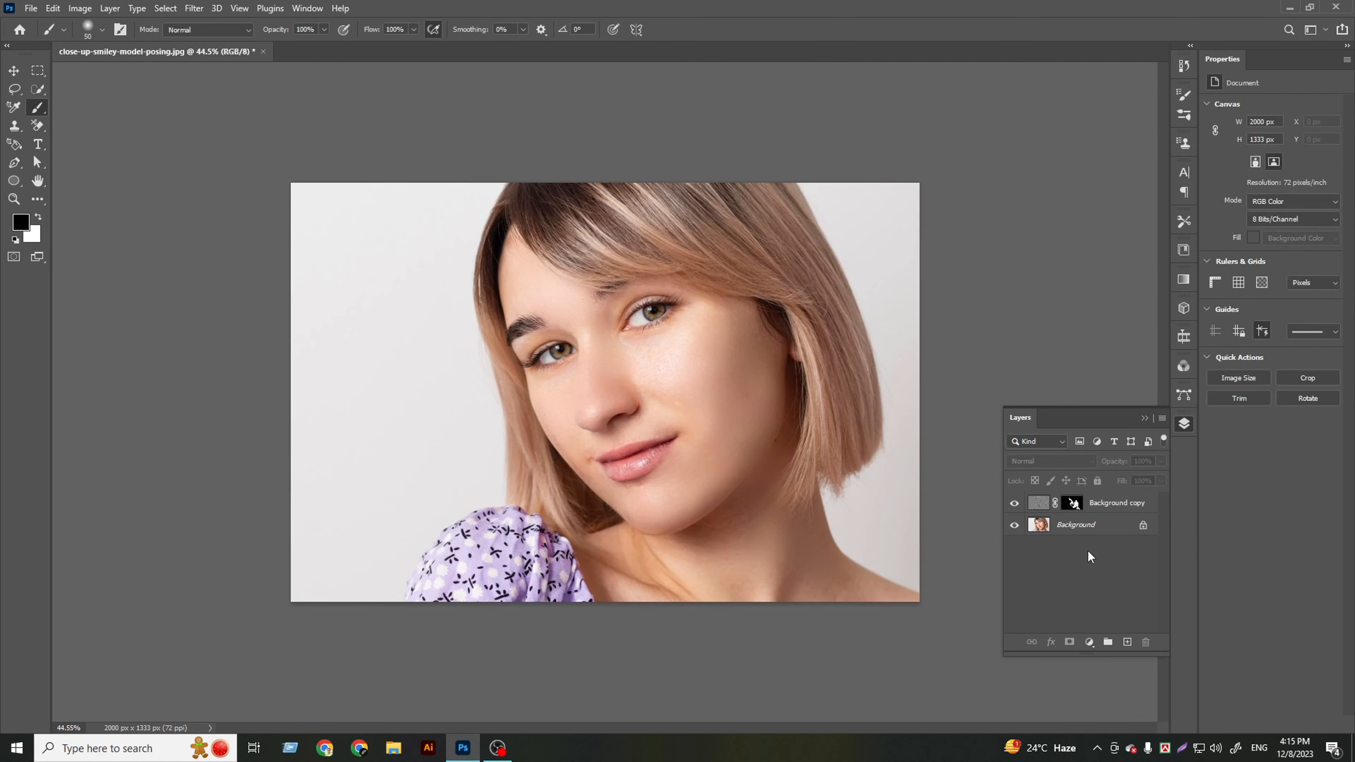
pyautogui.click(1104, 506)
pyautogui.click(1143, 528)
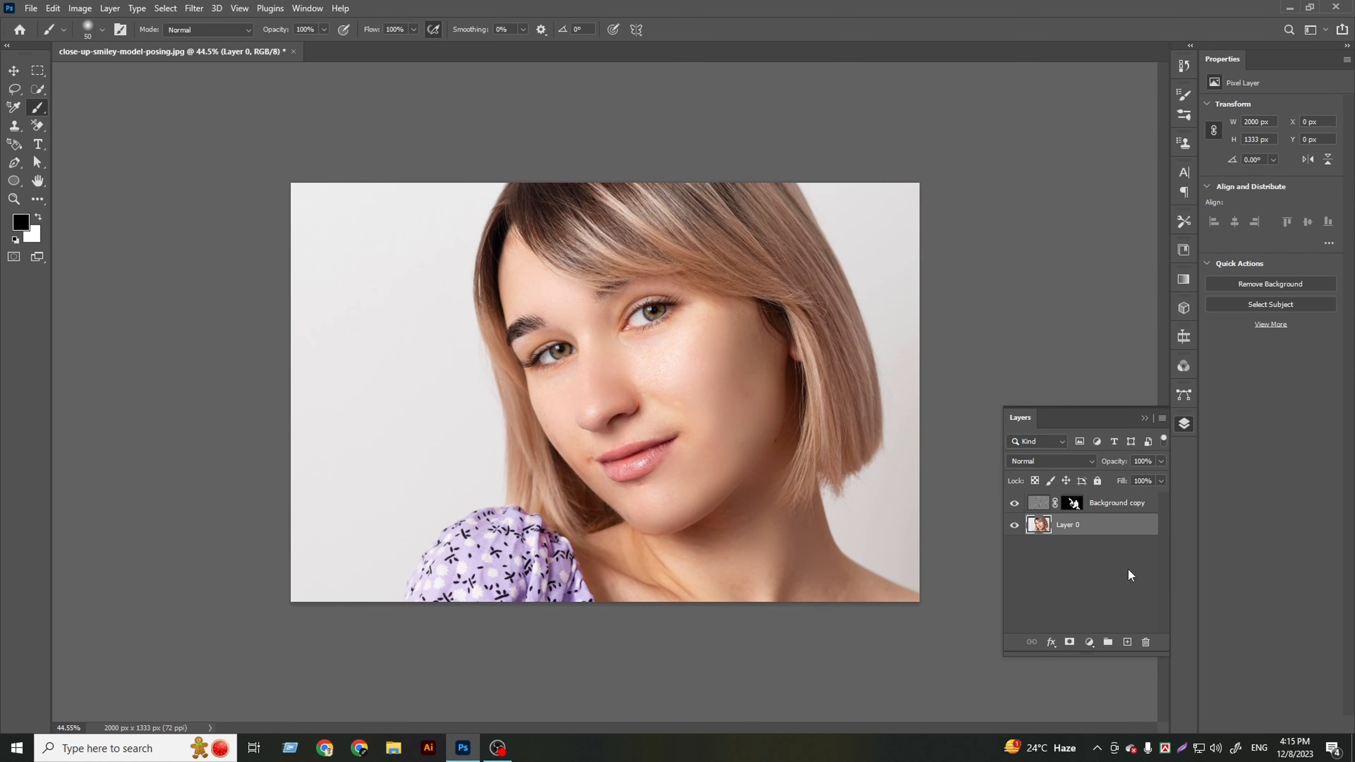
pyautogui.click(1125, 571)
# Toggle the visibility of the Background copy layer to compare the portrait before and after smoothing.
pyautogui.click(1017, 505)
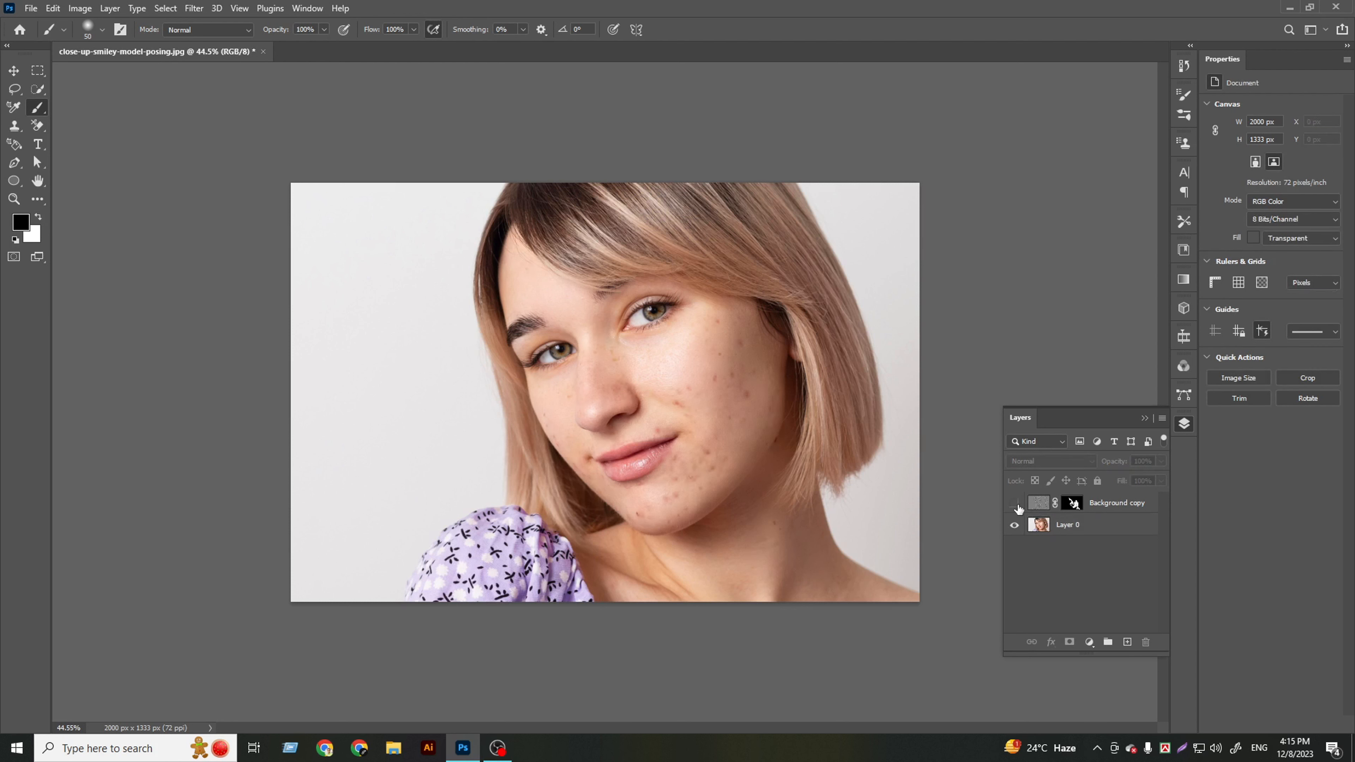
pyautogui.click(1016, 504)
pyautogui.click(1017, 505)
pyautogui.click(1017, 505)
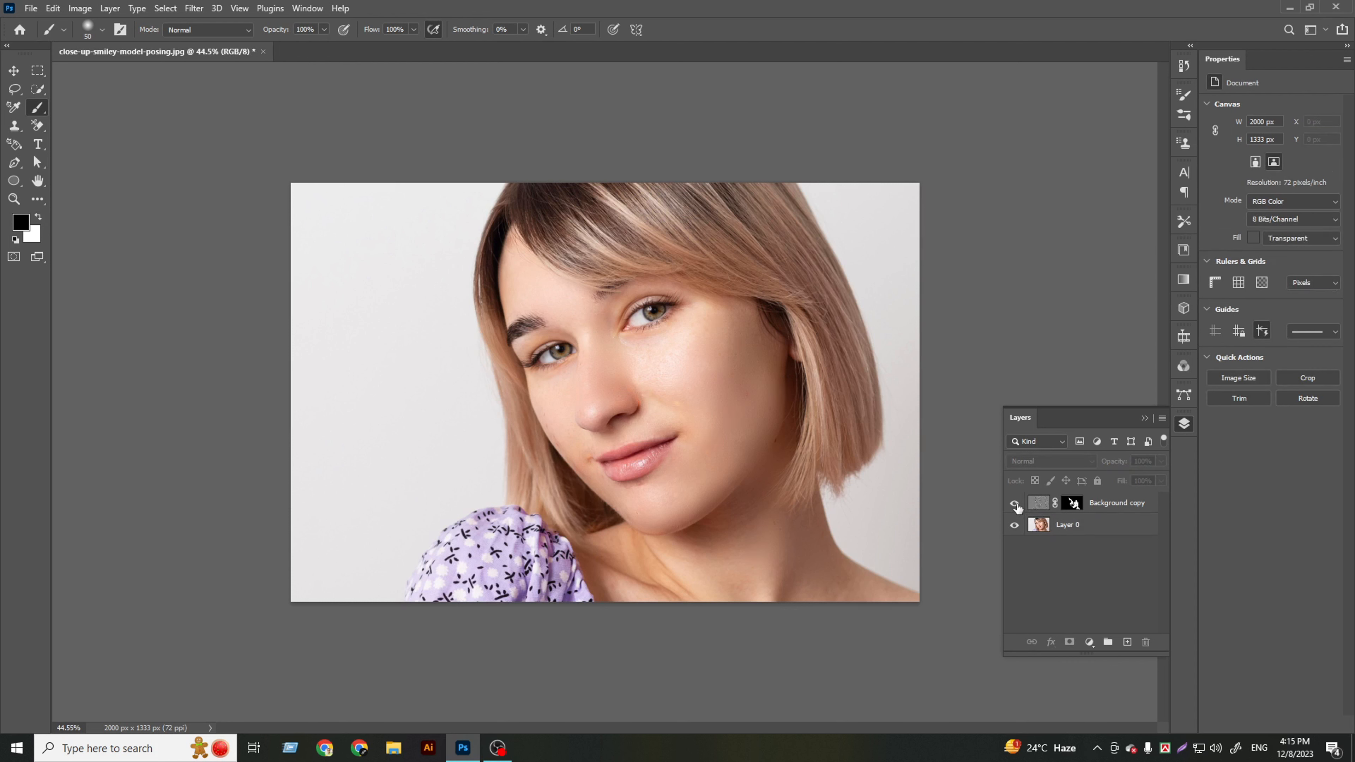
pyautogui.click(1017, 505)
pyautogui.click(1017, 506)
# Target the Background copy layer mask and paint black over the orange smear beside the nostril with the brush enlarged to 125.
pyautogui.click(1044, 506)
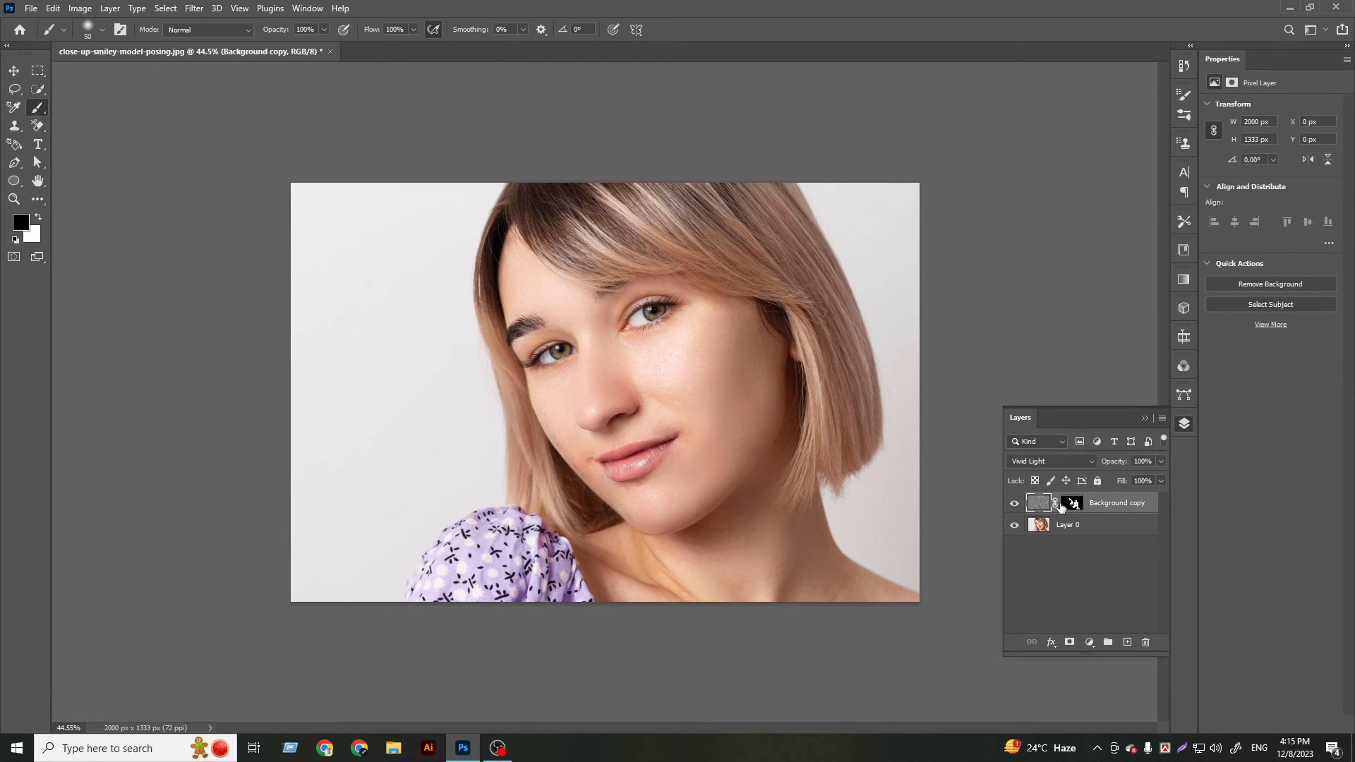
pyautogui.click(1069, 506)
pyautogui.scroll(3, 647, 422)
pyautogui.scroll(8, 646, 422)
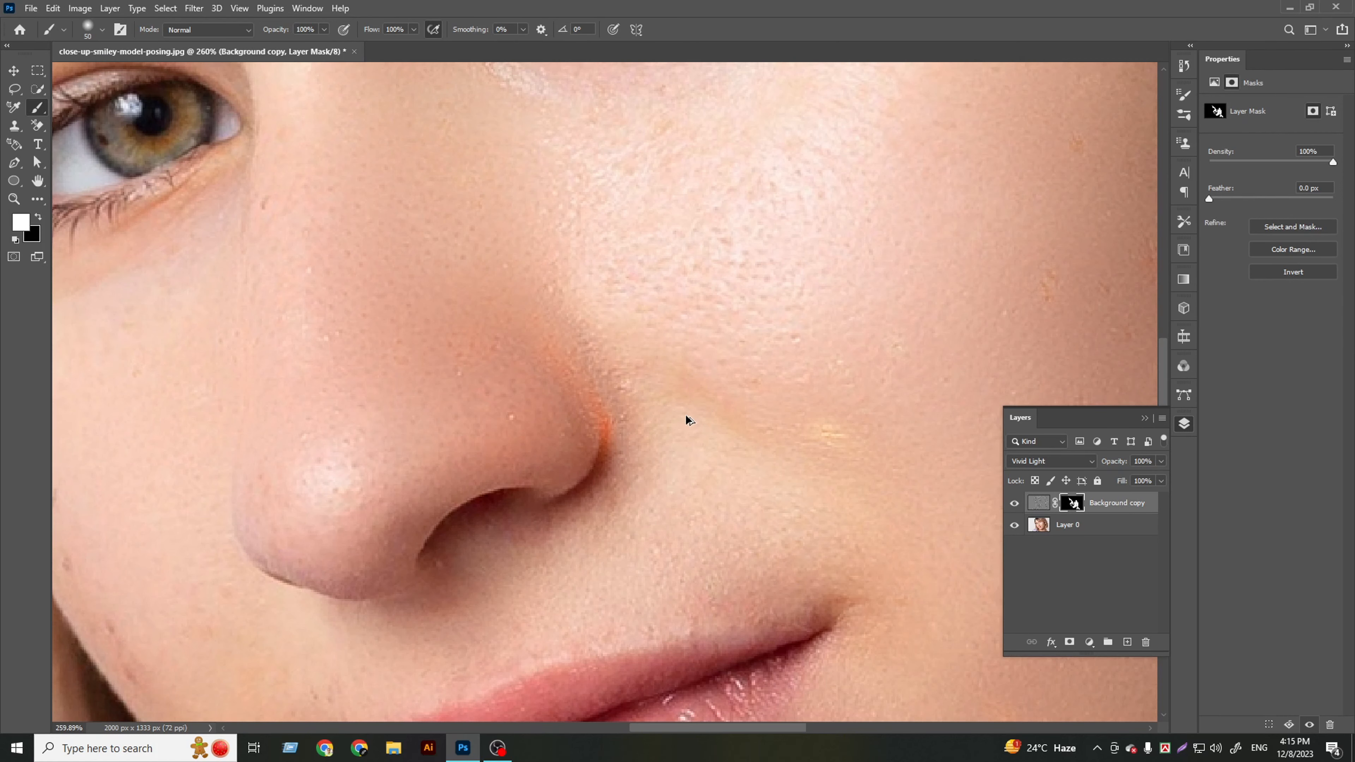
pyautogui.click(38, 216)
pyautogui.press(']')
pyautogui.press(']')
pyautogui.press(']')
pyautogui.press(']')
pyautogui.press(']')
pyautogui.press(']')
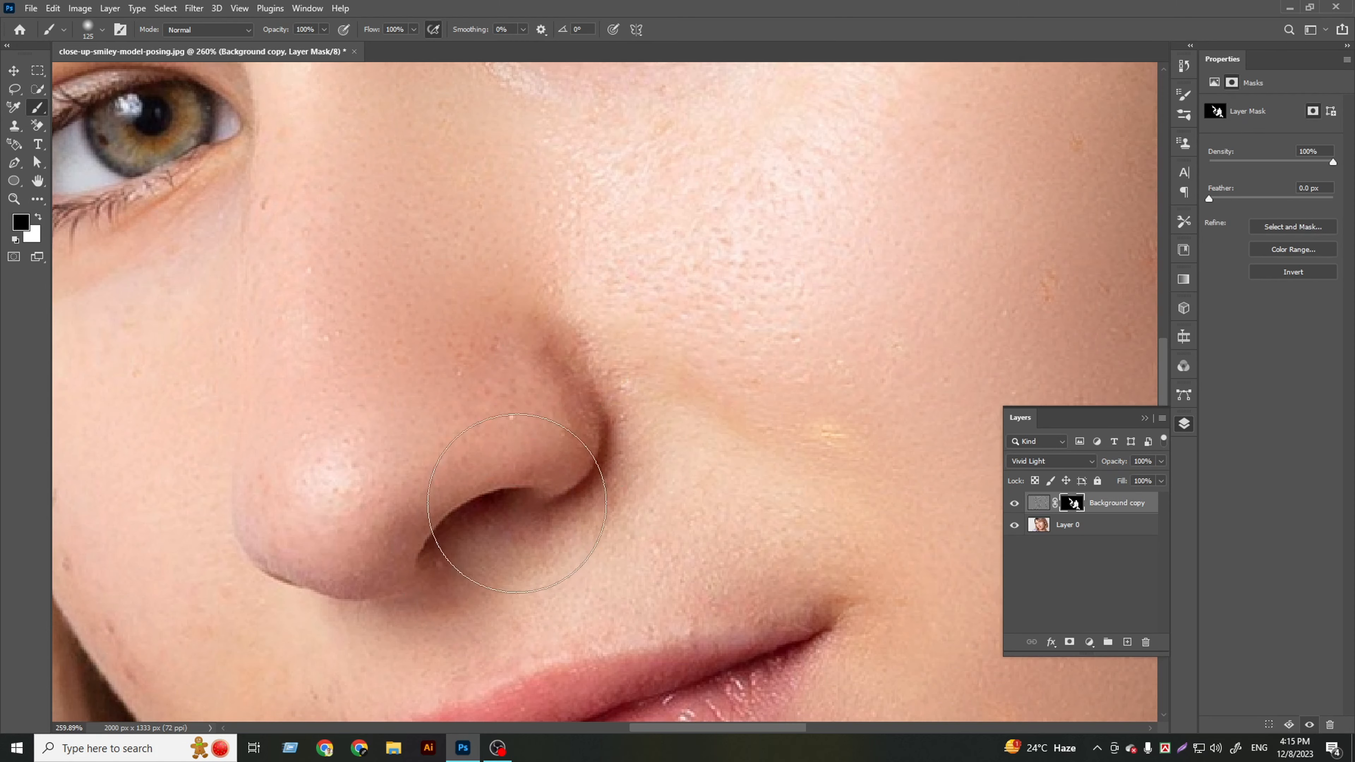
pyautogui.scroll(-6, 589, 568)
pyautogui.scroll(3, 549, 462)
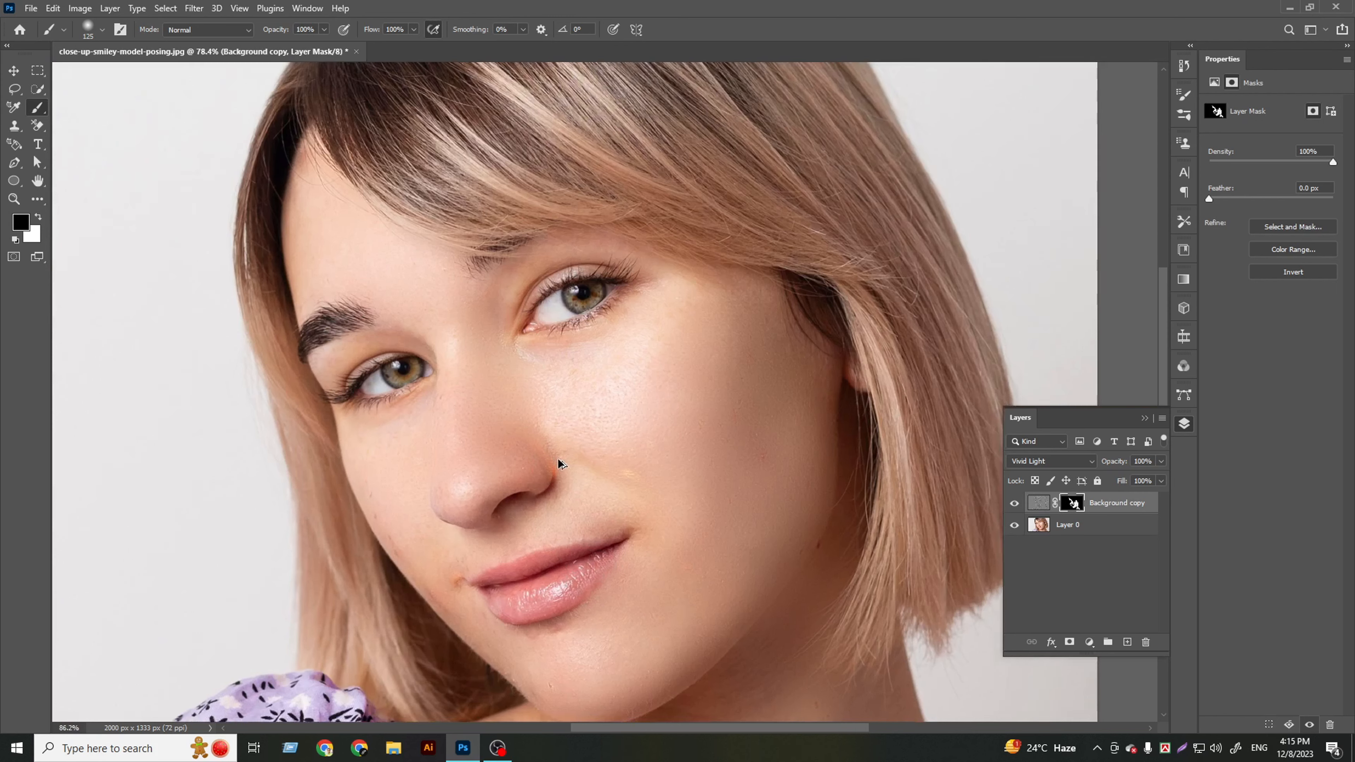
pyautogui.scroll(1, 550, 462)
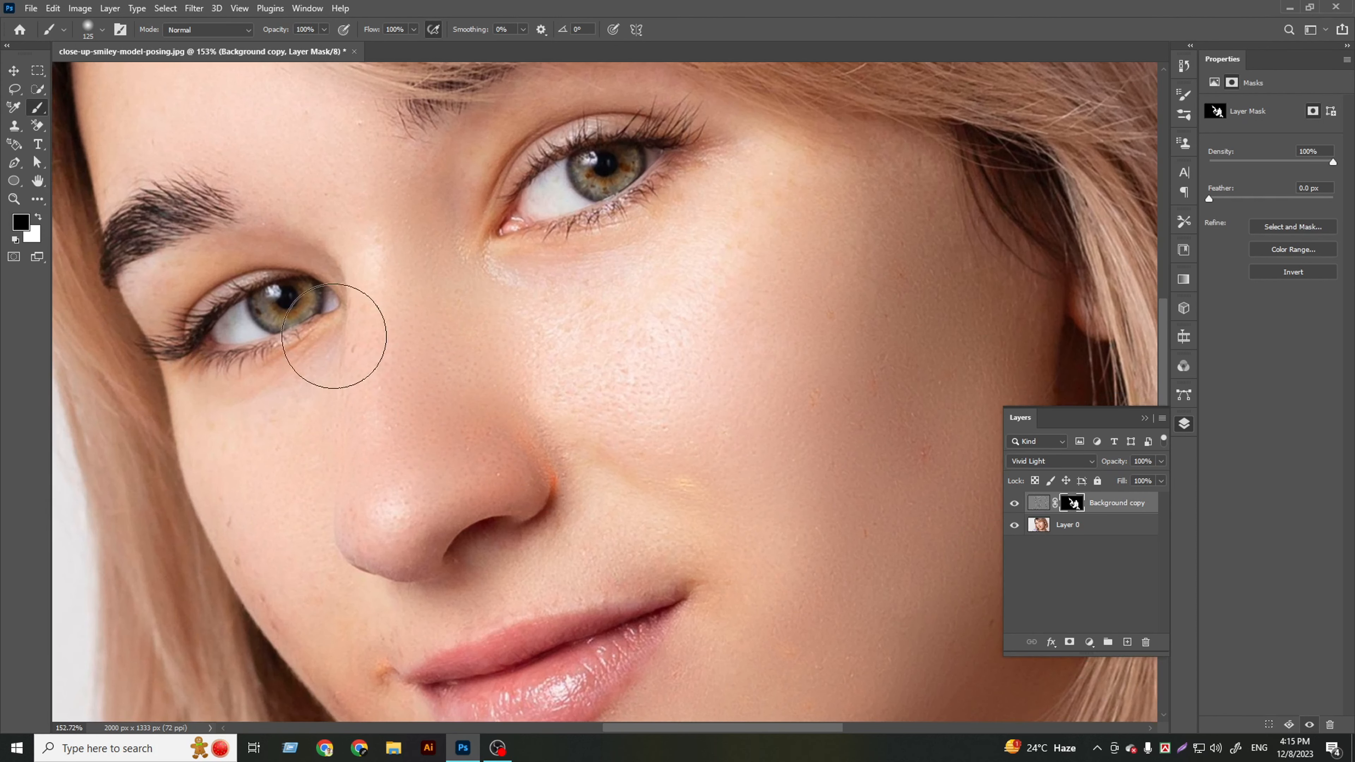
pyautogui.click(7, 46)
pyautogui.click(13, 72)
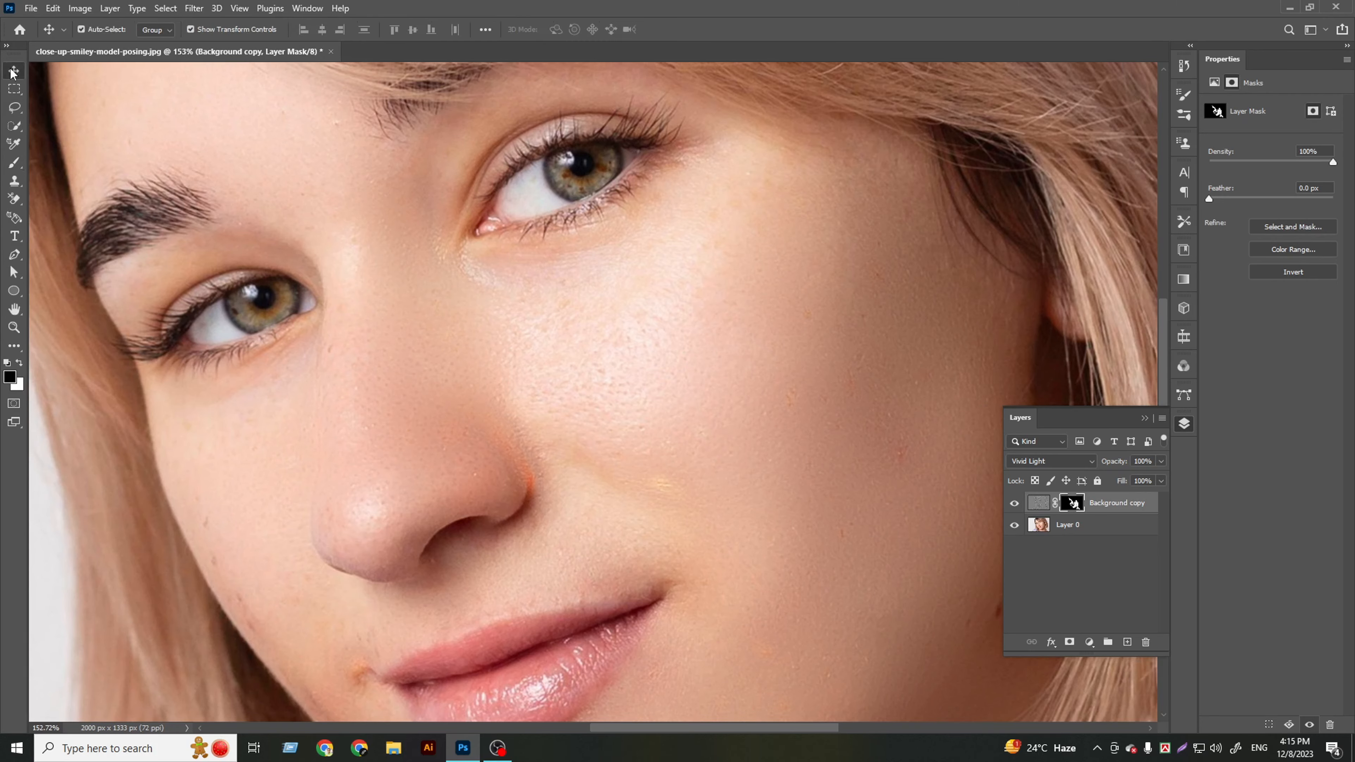
pyautogui.click(7, 47)
pyautogui.hotkey('ctrl', '0')
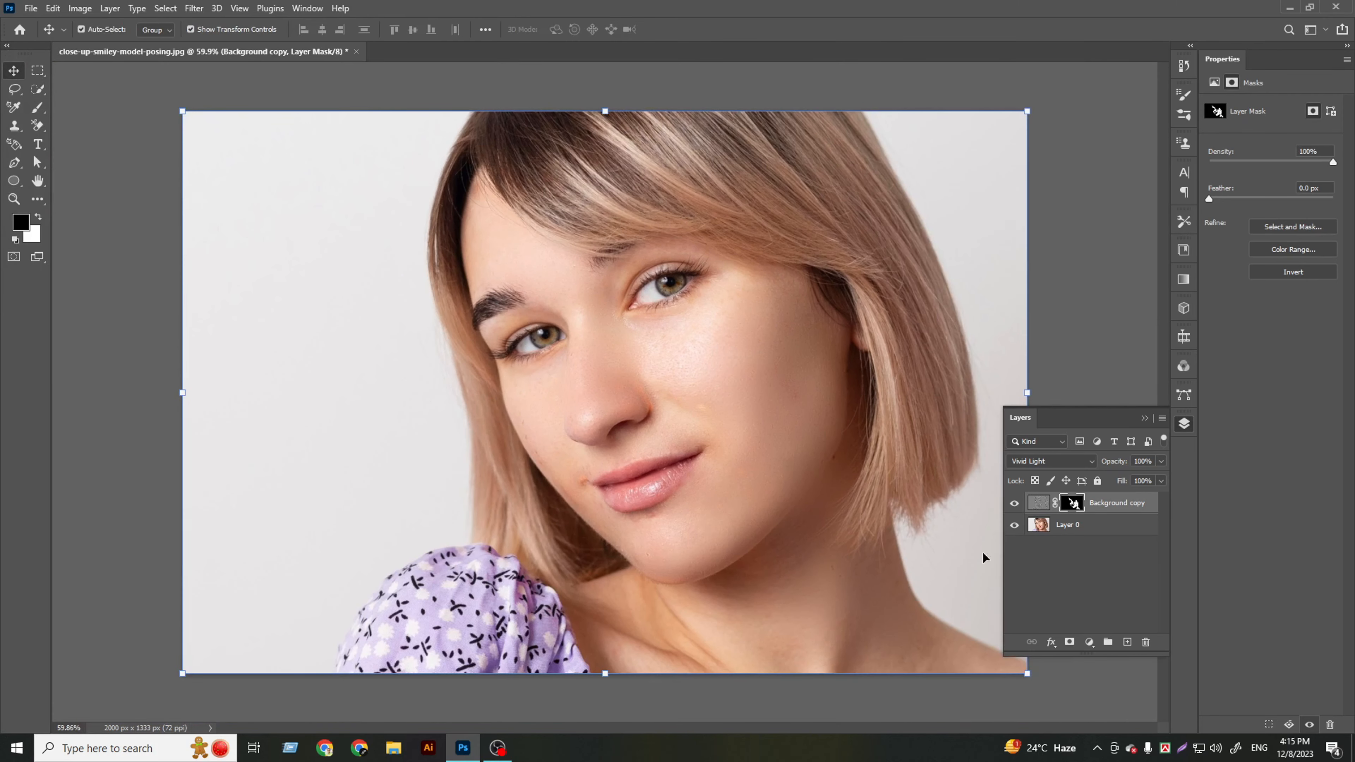
# Set the foreground colour to dark grey #4c4c4c and brush the mask over the orange edge of the nostril.
pyautogui.scroll(2, 656, 416)
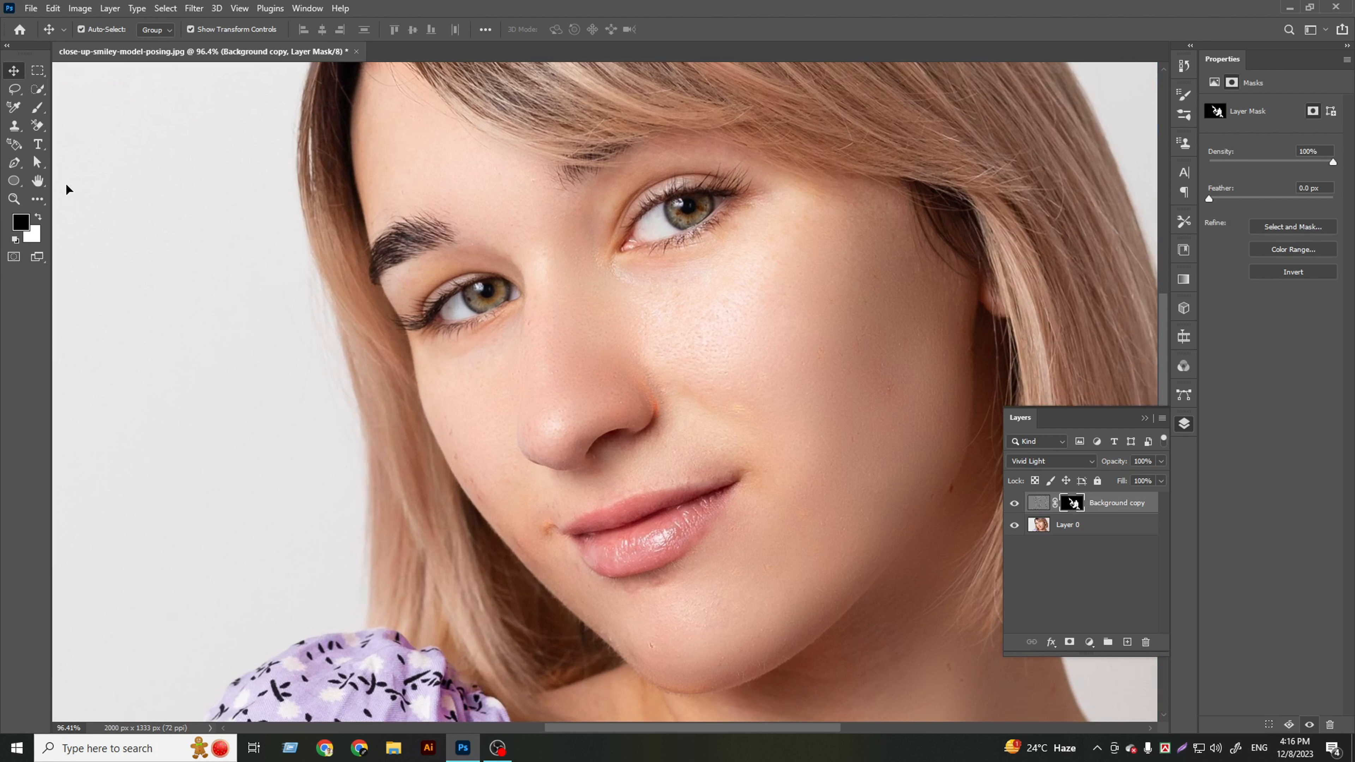
pyautogui.click(21, 223)
pyautogui.moveTo(879, 493); pyautogui.dragTo(837, 493)
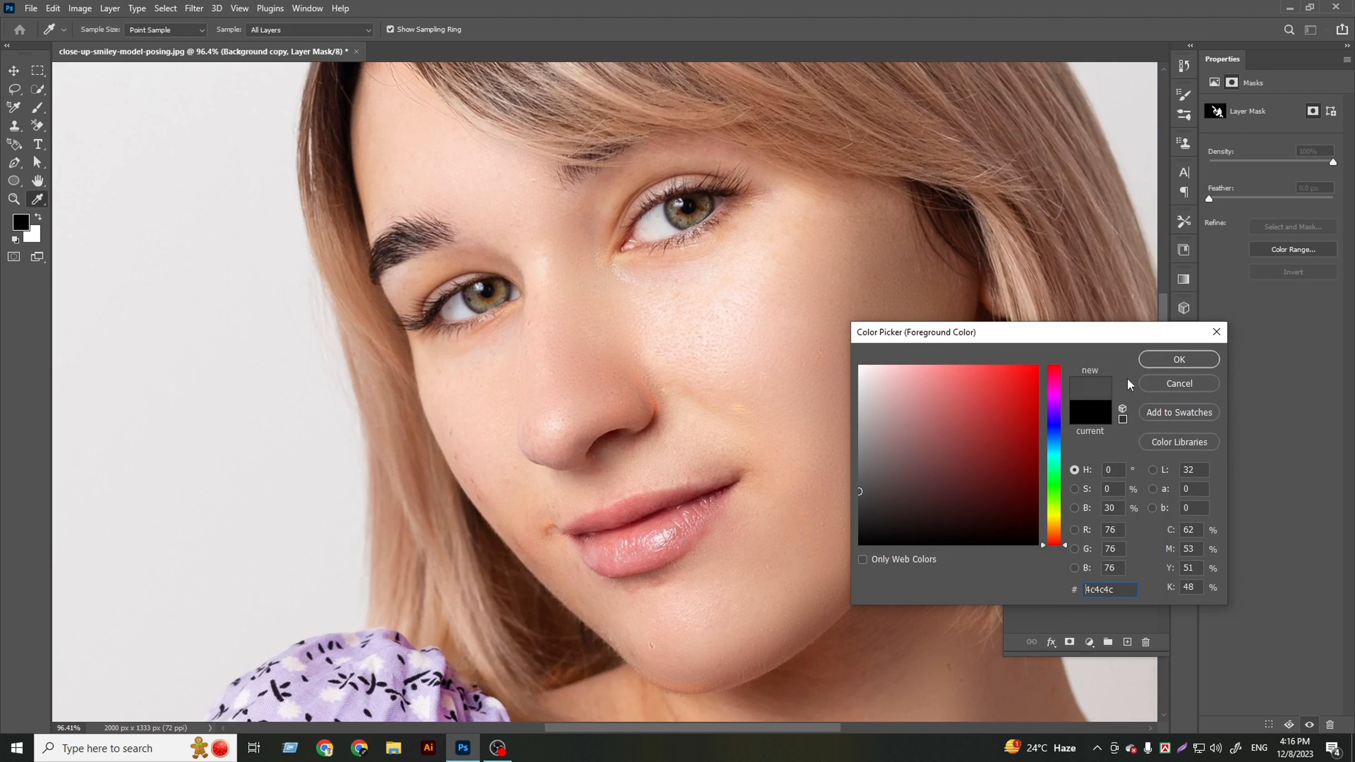
pyautogui.click(1177, 359)
pyautogui.press('v')
pyautogui.click(34, 113)
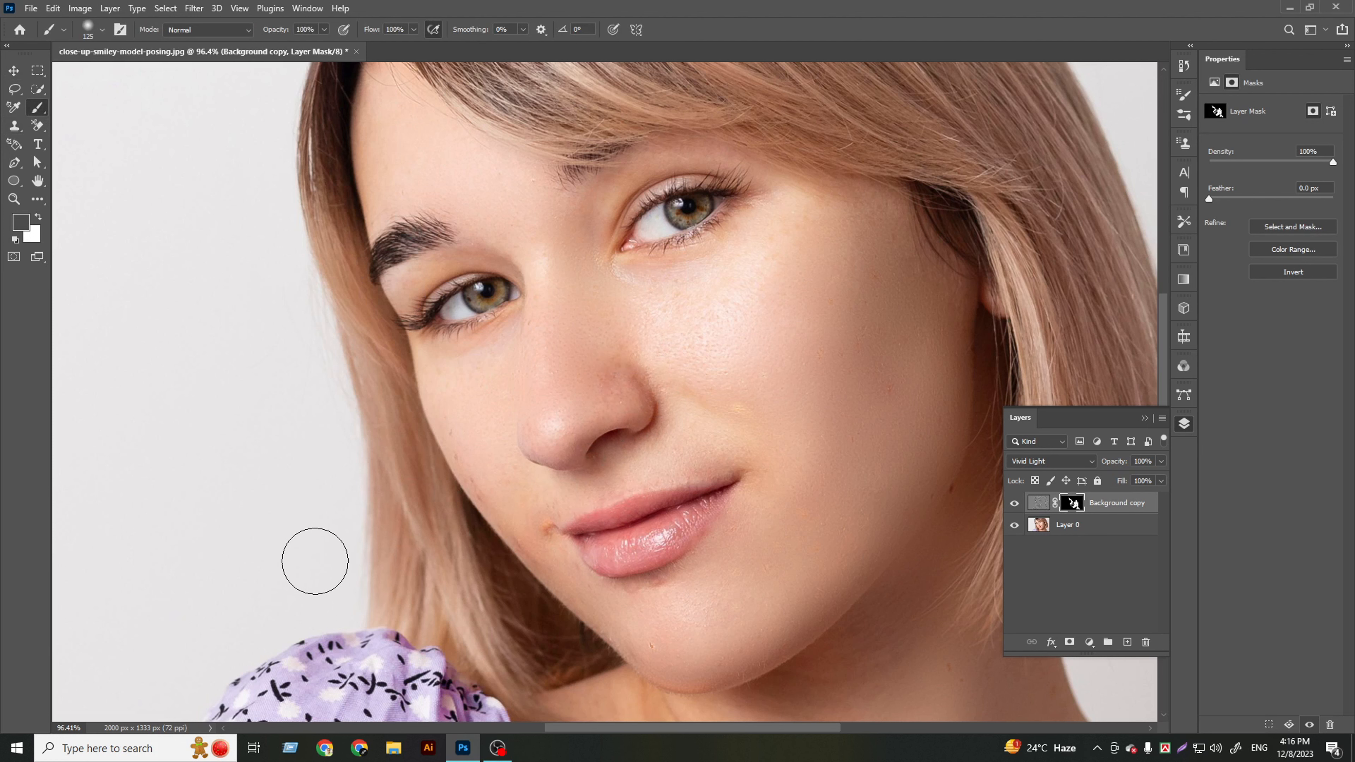
# Deselect the layers and stamp all visible layers into a new merged layer on top.
pyautogui.click(13, 78)
pyautogui.hotkey('ctrl', '0')
pyautogui.click(1118, 586)
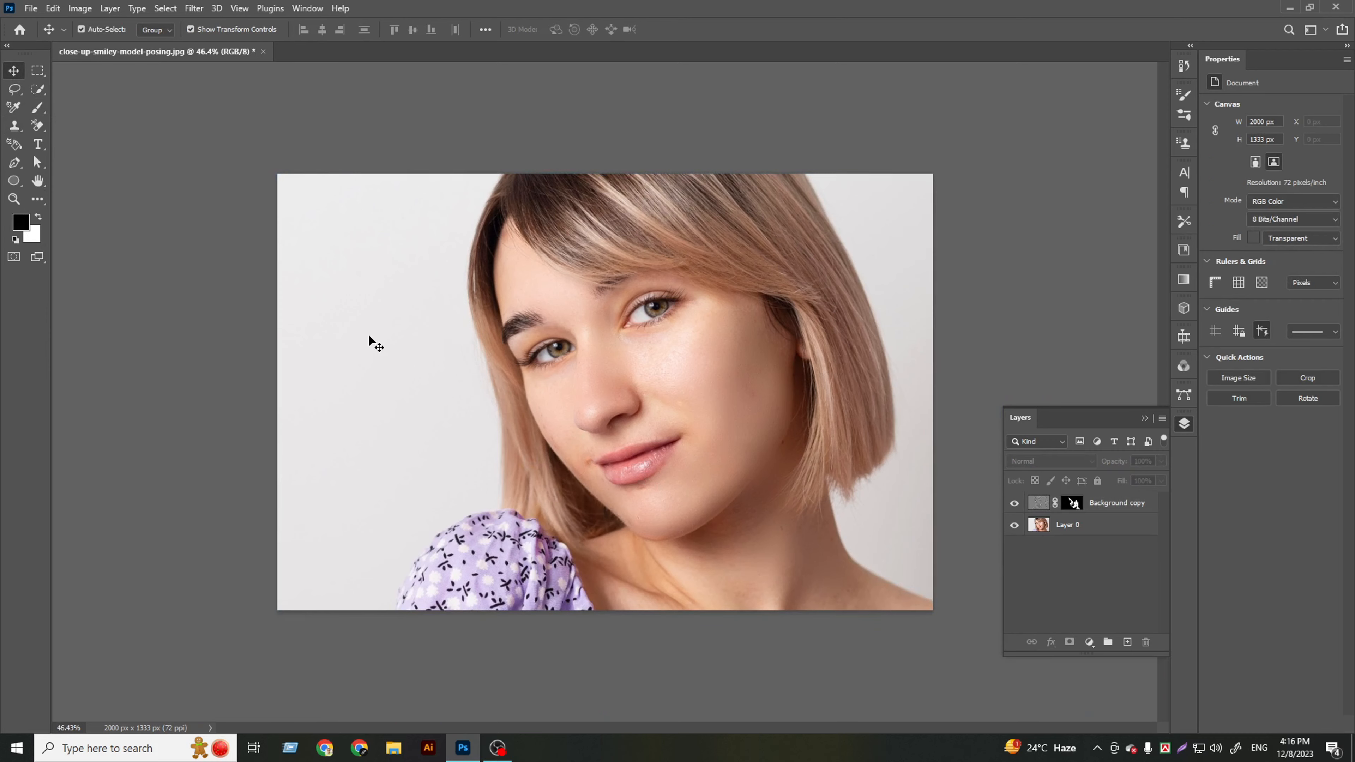
pyautogui.scroll(-2, 916, 390)
pyautogui.scroll(3, 838, 388)
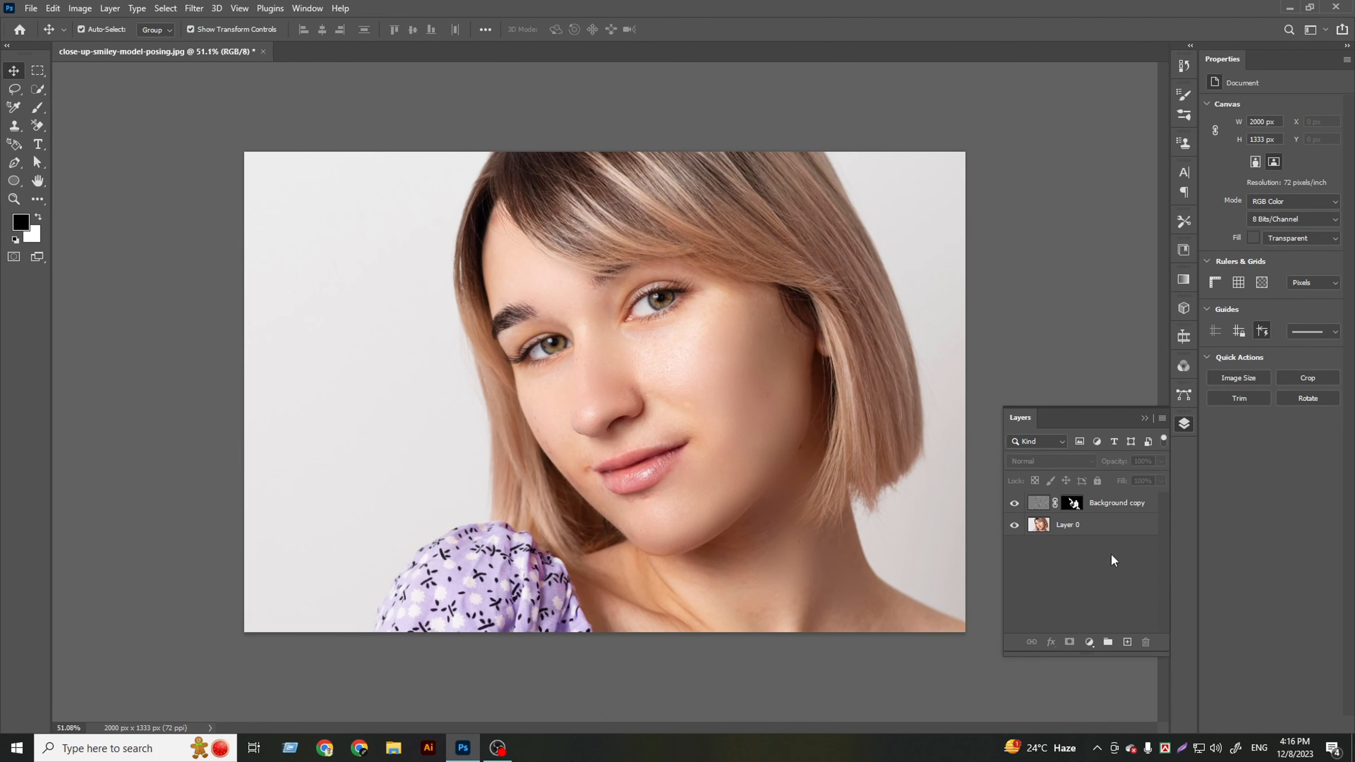
pyautogui.click(1105, 511)
pyautogui.click(1075, 576)
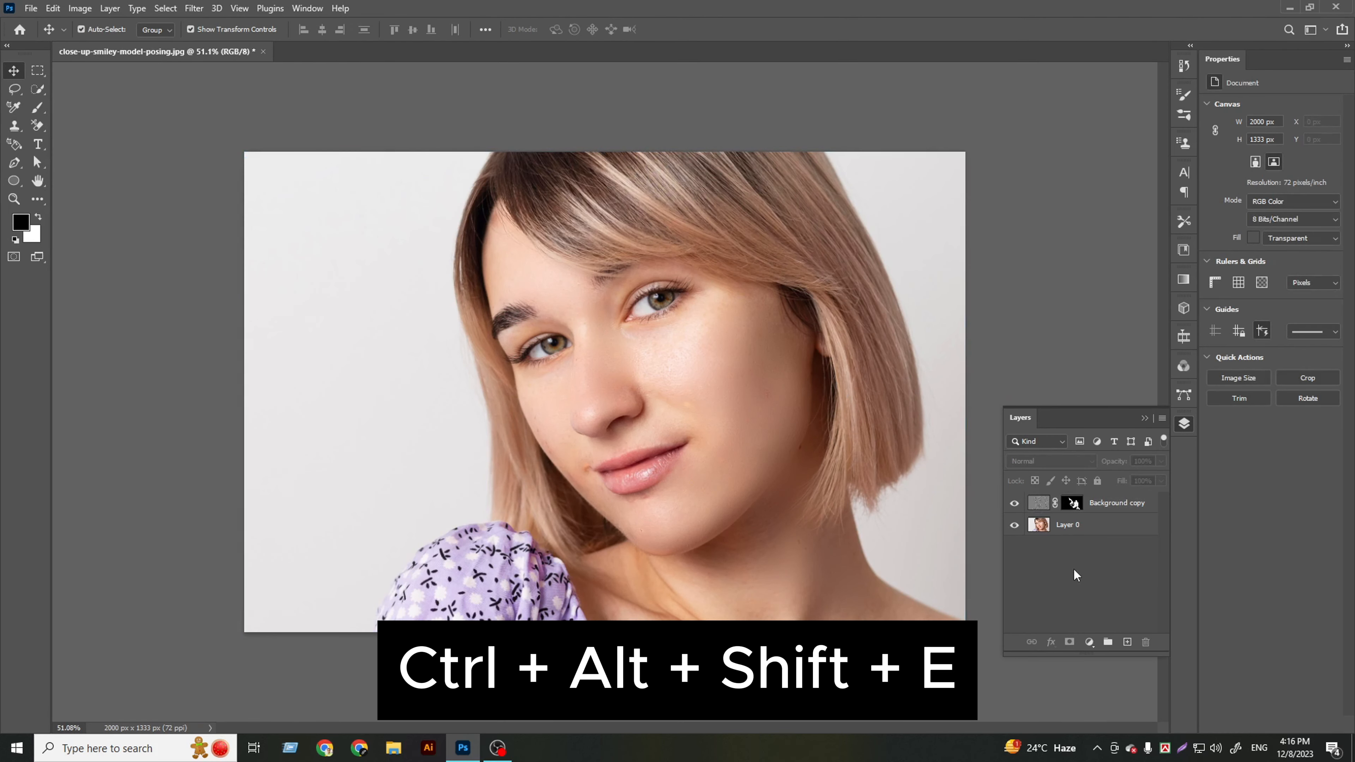
pyautogui.hotkey('ctrl', 'alt', 'shift', 'e')
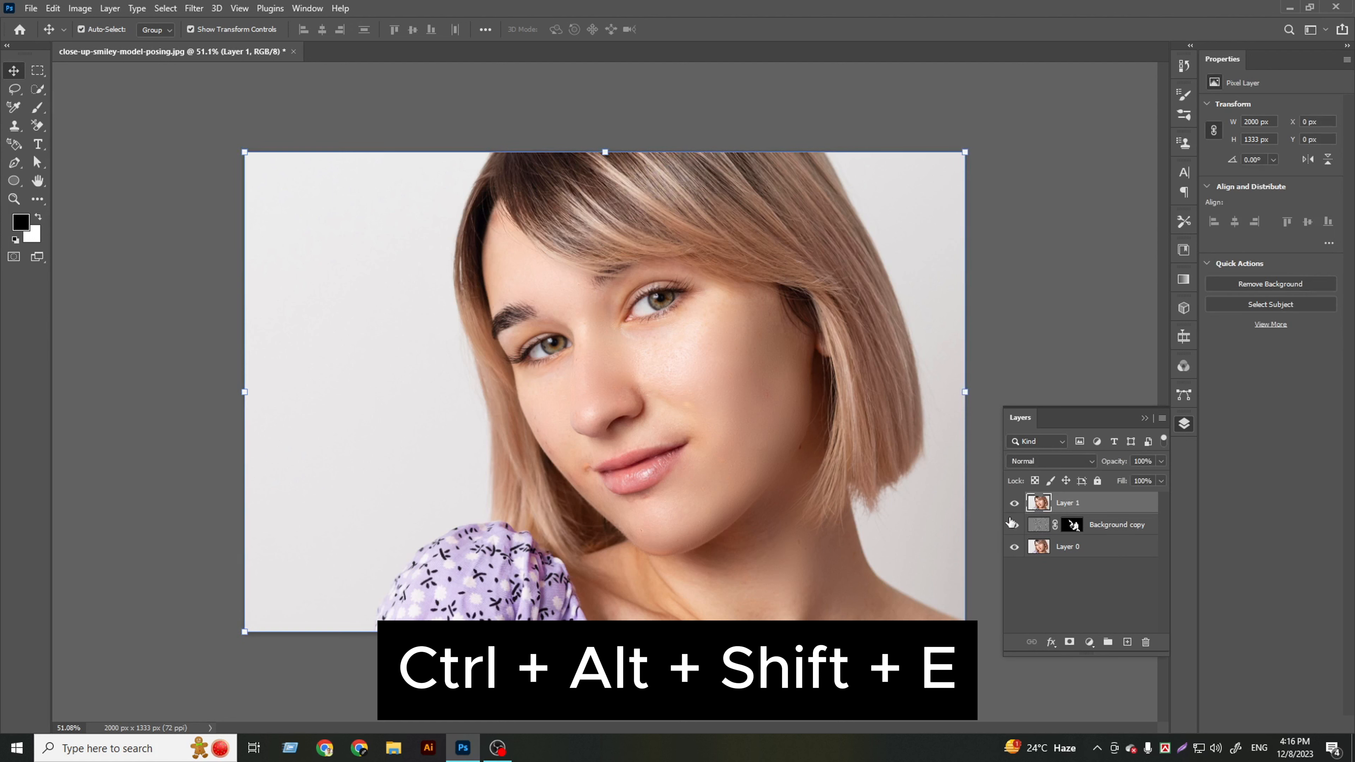
pyautogui.click(1015, 505)
# Patch the dark spots along the far cheek's edge with the clean skin beside them using the Patch tool, and deselect.
pyautogui.scroll(5, 721, 278)
pyautogui.scroll(6, 510, 517)
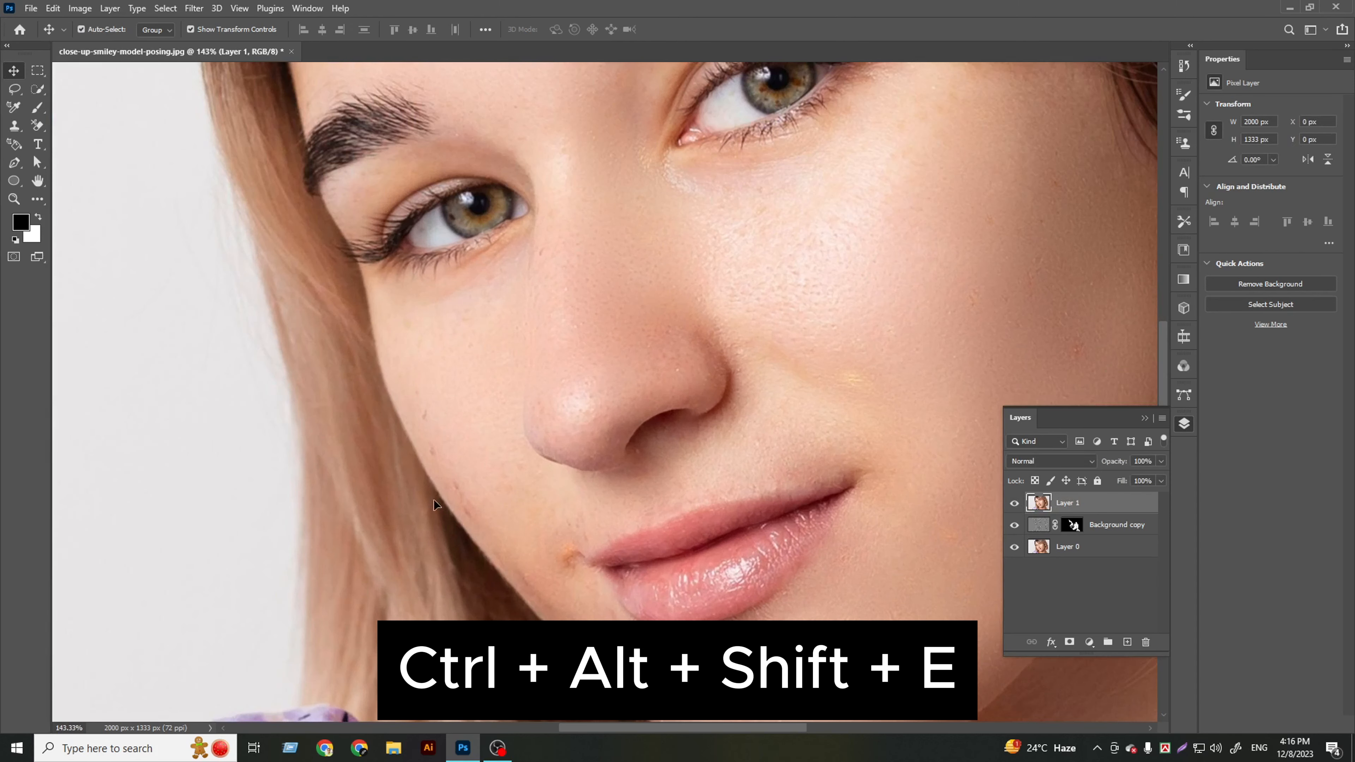
pyautogui.press('i')
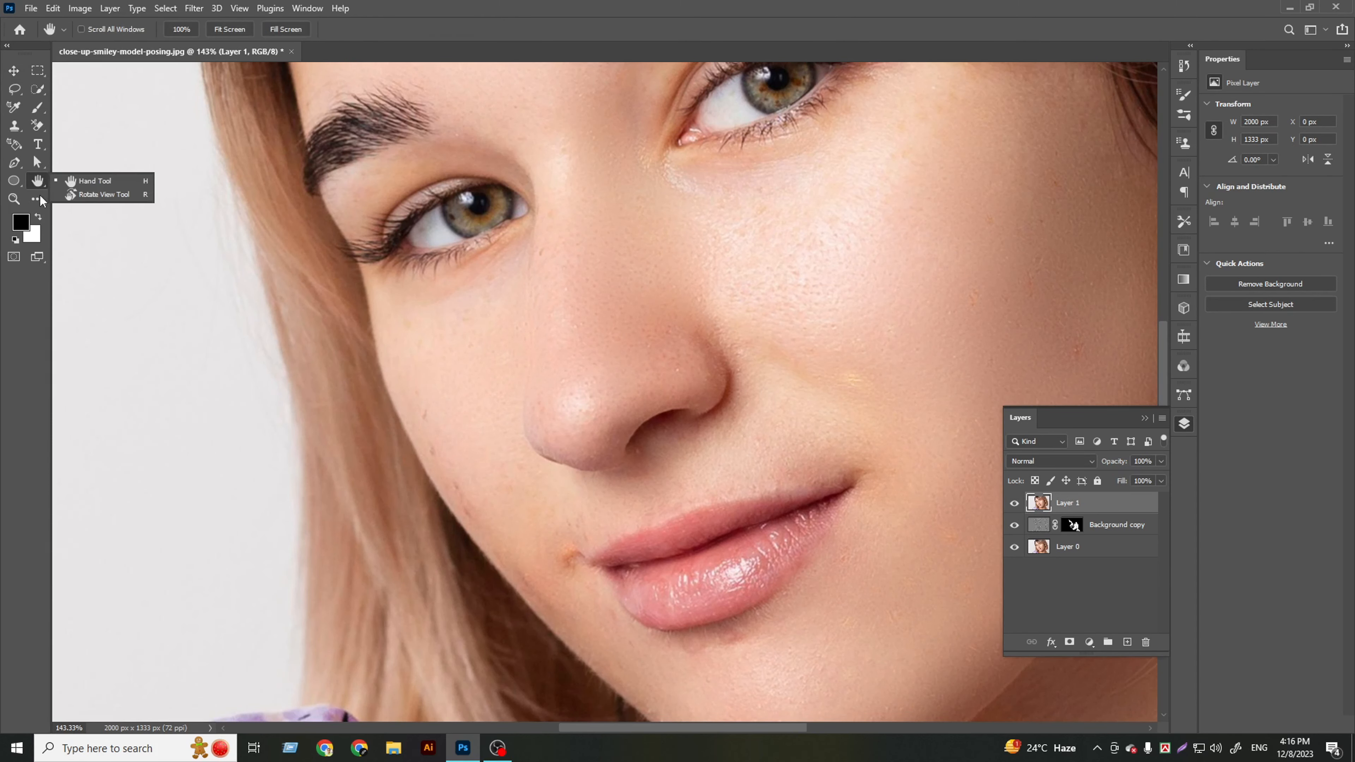
pyautogui.click(38, 197)
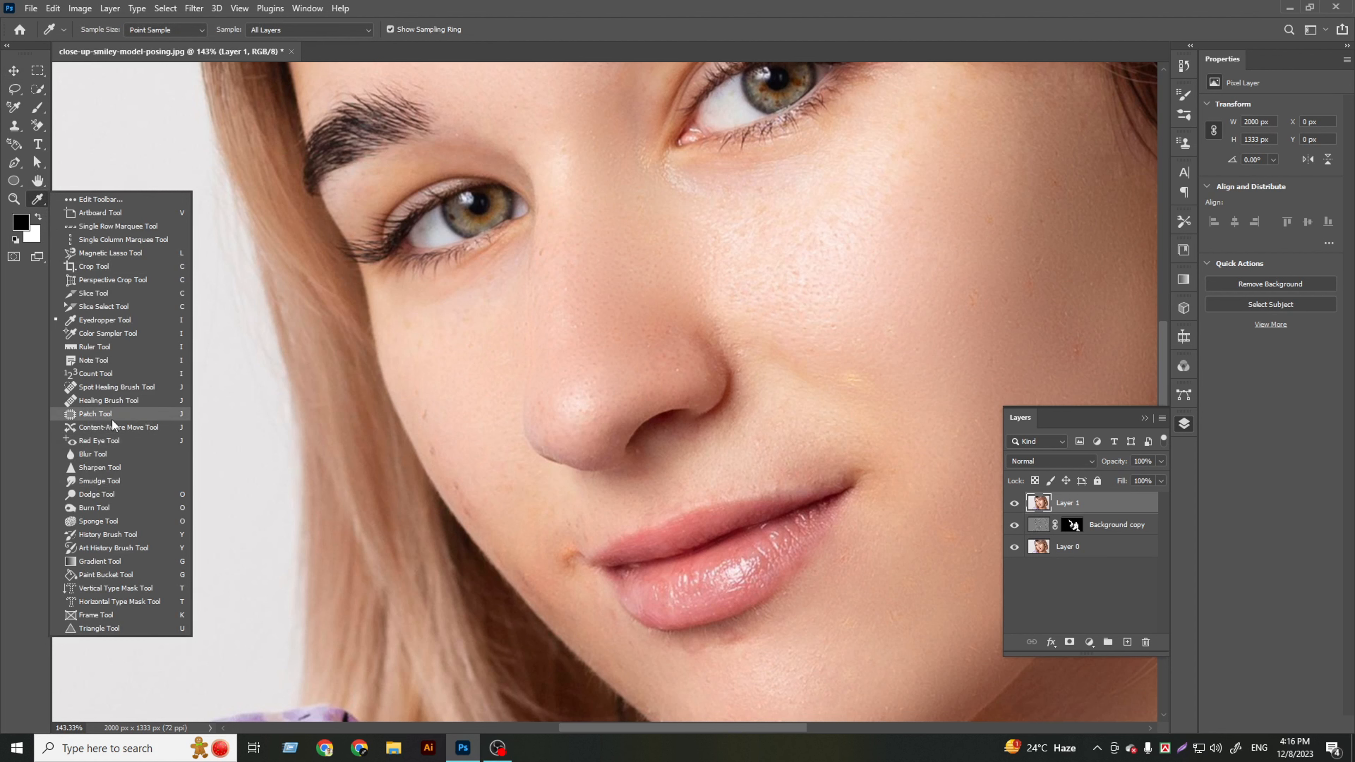
pyautogui.click(140, 415)
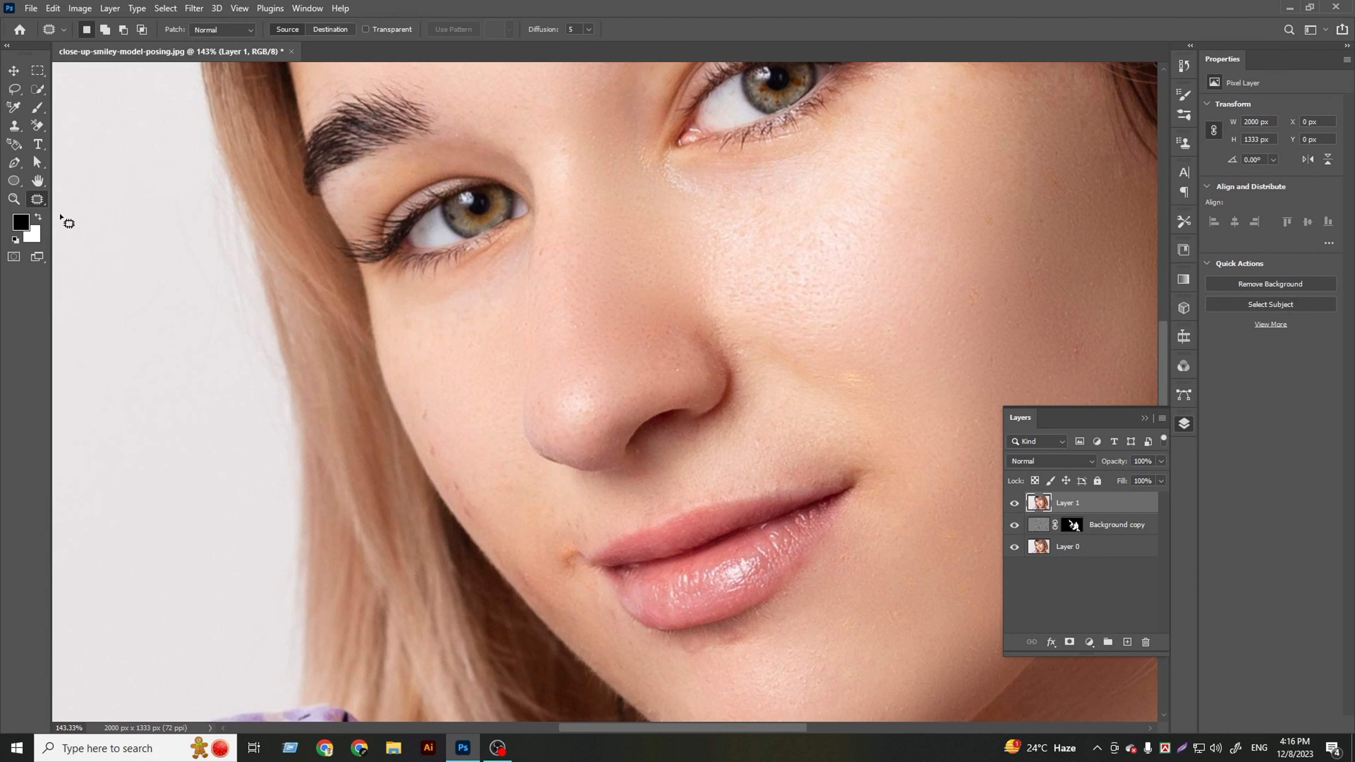
pyautogui.scroll(3, 458, 490)
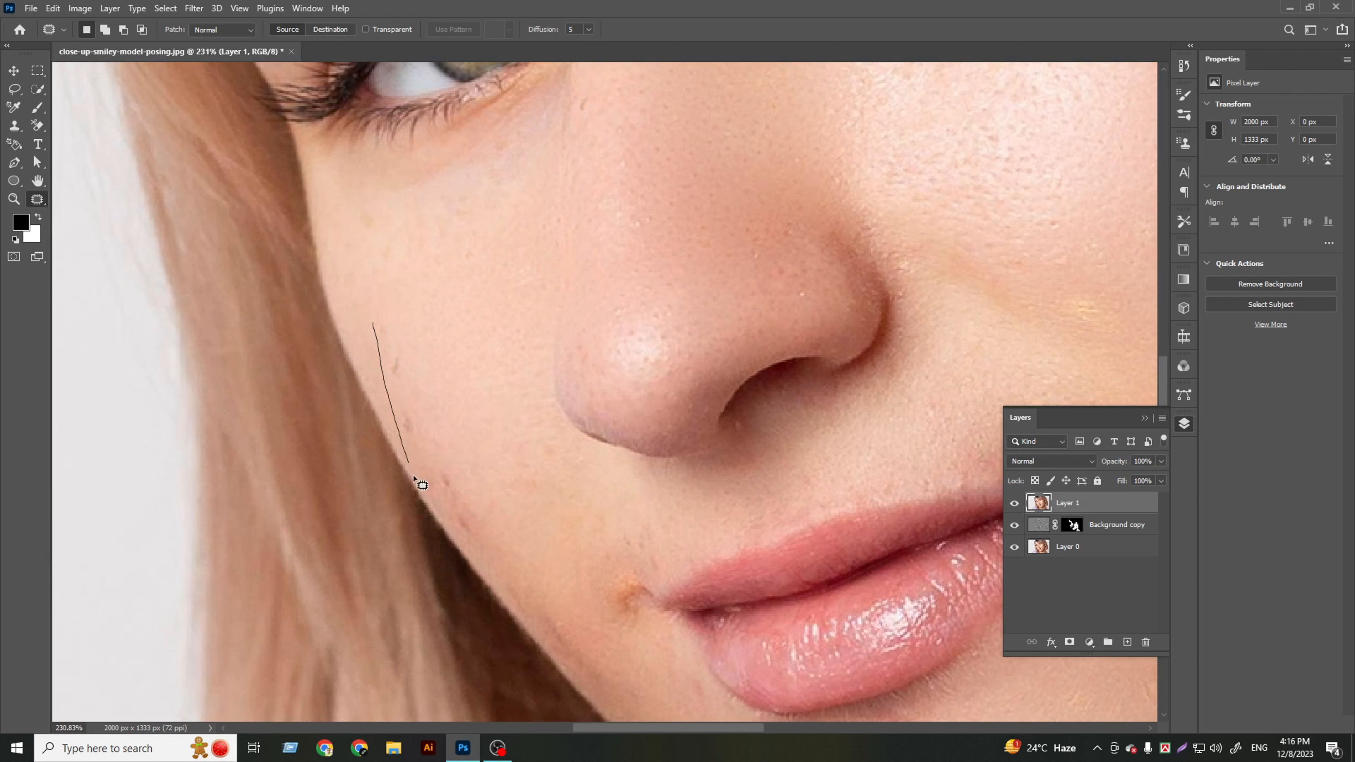
pyautogui.moveTo(388, 321); pyautogui.dragTo(374, 321)
pyautogui.moveTo(393, 384)
pyautogui.mouseDown()
pyautogui.moveTo(416, 421)
pyautogui.moveTo(462, 384)
pyautogui.mouseUp()
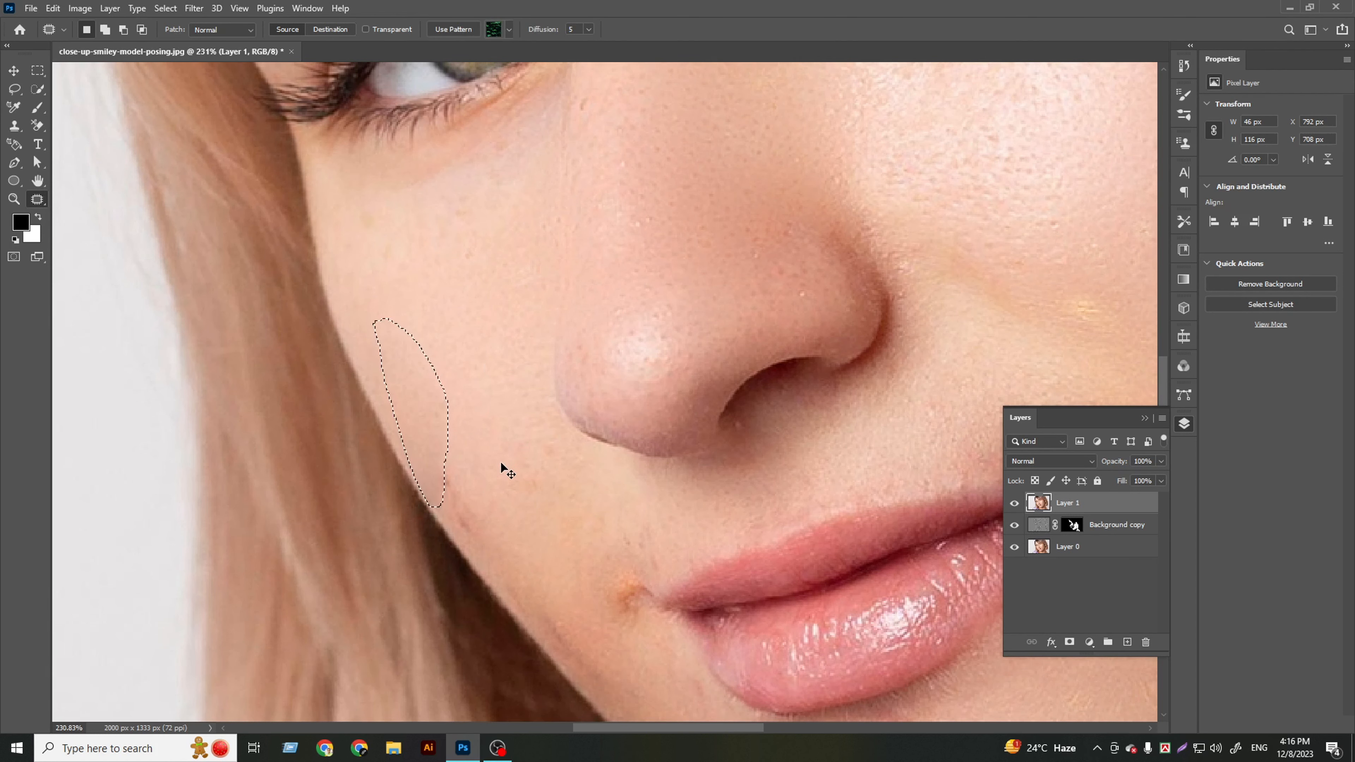
pyautogui.hotkey('ctrl', 'd')
# Patch the reddish spots lower on the far cheek's edge with the clean skin above them, and deselect.
pyautogui.scroll(-1, 555, 511)
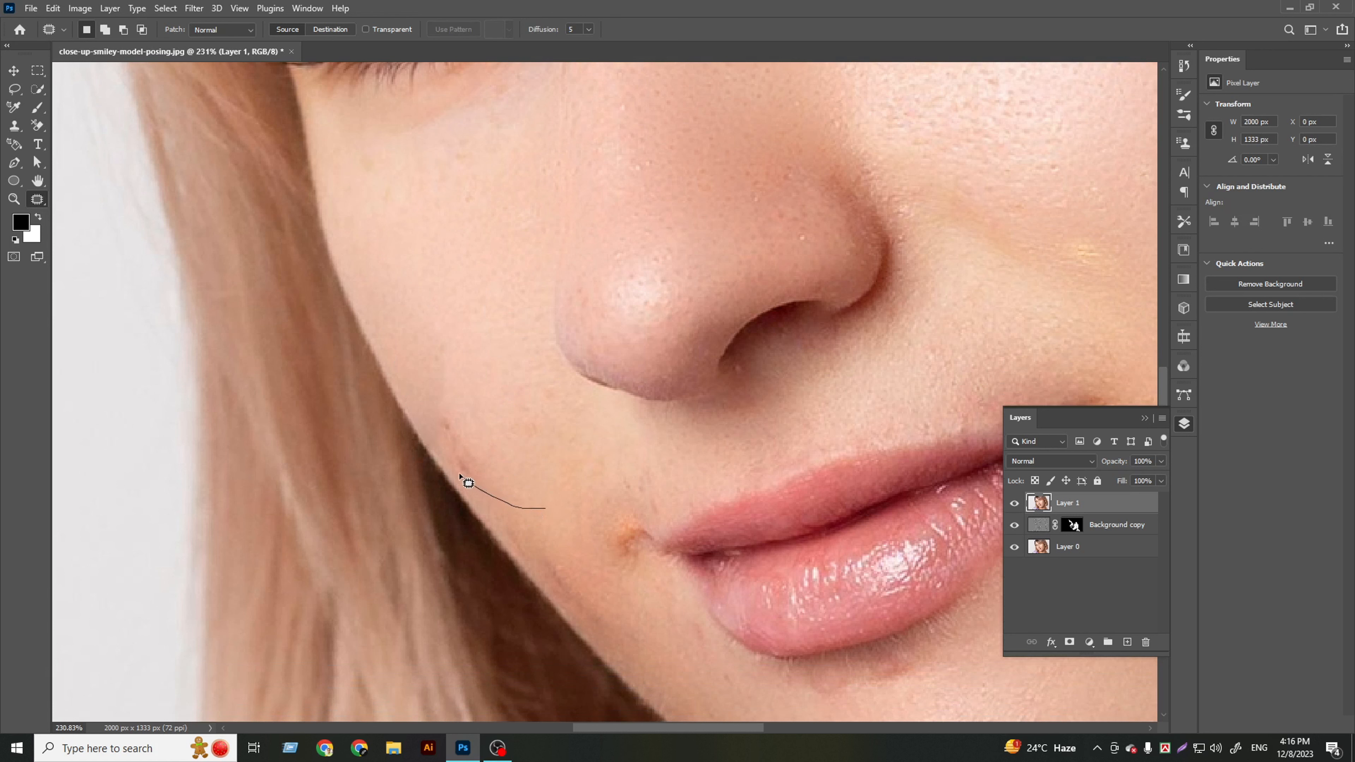
pyautogui.moveTo(501, 504); pyautogui.dragTo(500, 503)
pyautogui.moveTo(478, 454); pyautogui.dragTo(487, 377)
pyautogui.rightClick(486, 376)
pyautogui.click(512, 379)
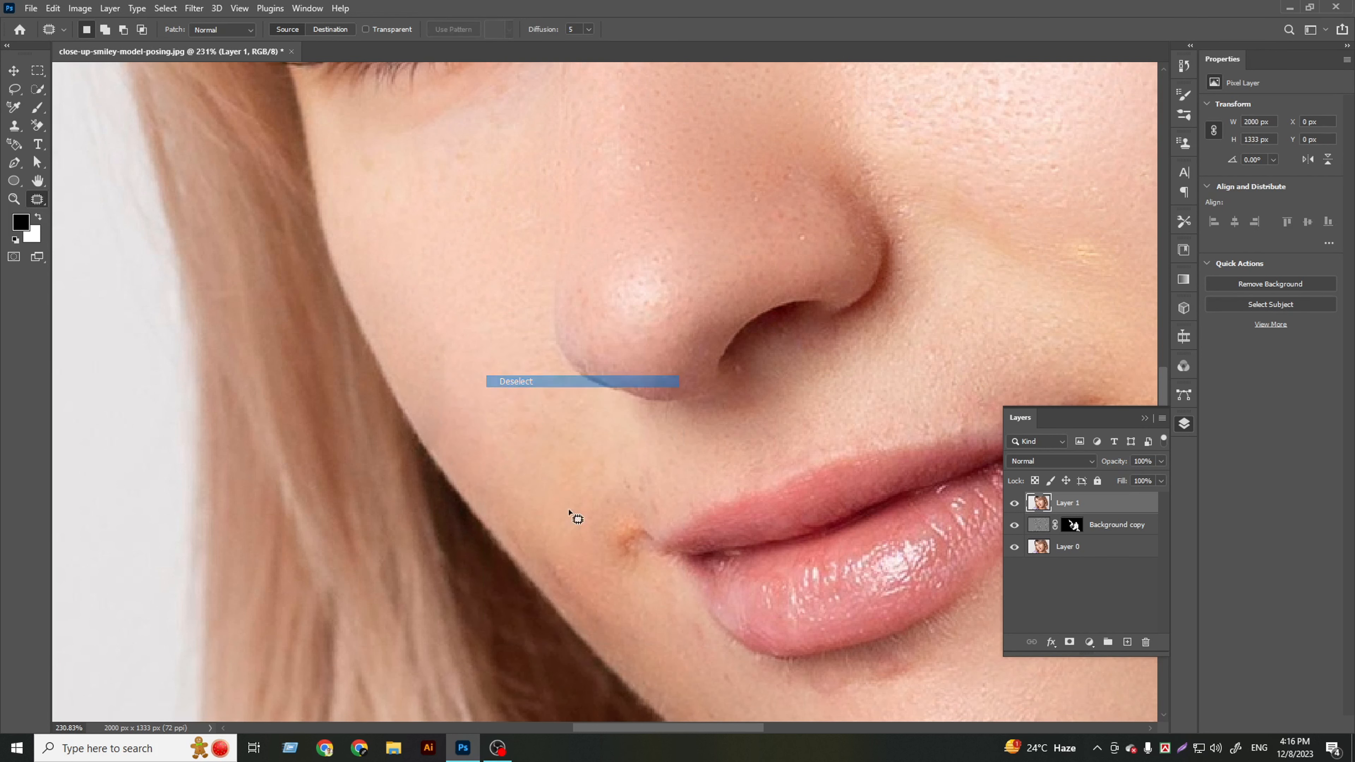
# Patch the reddish area along the jaw edge beside the mouth corner with cleaner skin.
pyautogui.scroll(-2, 596, 551)
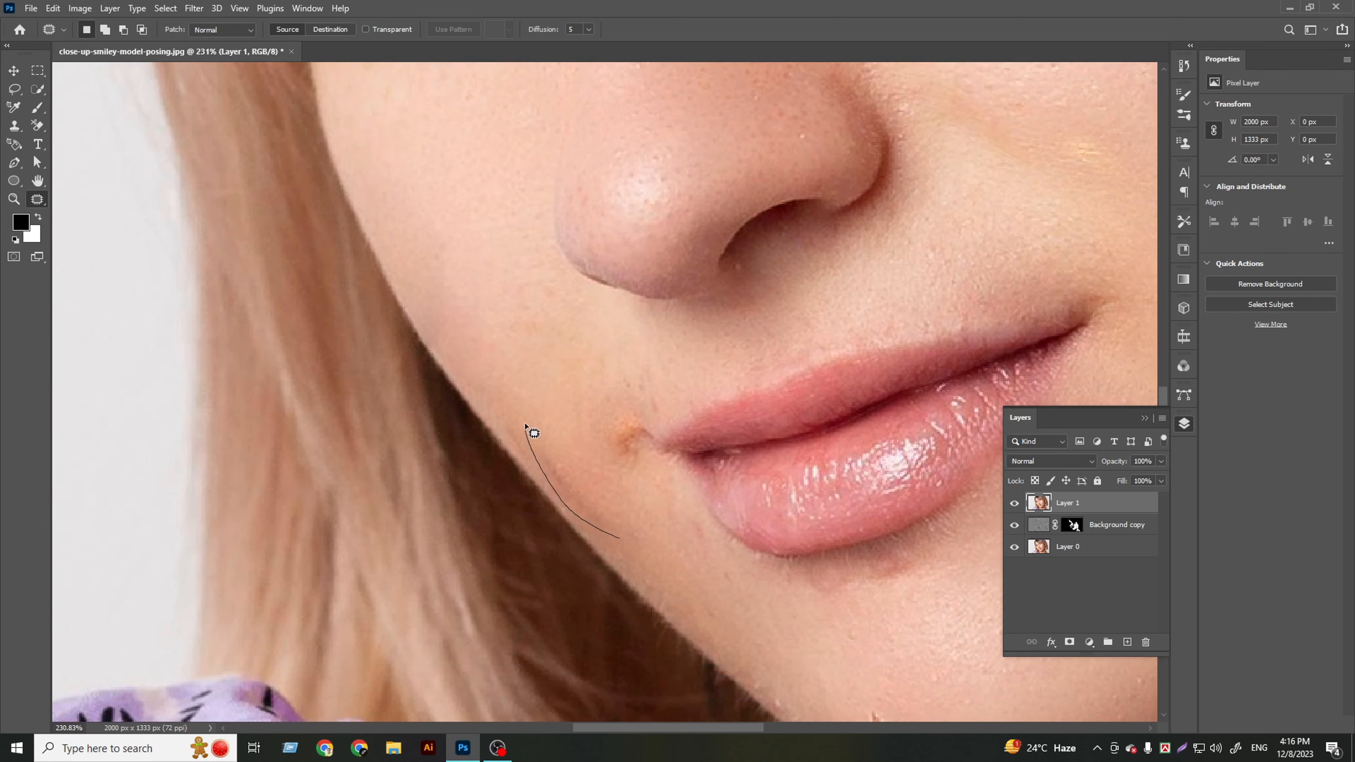
pyautogui.moveTo(623, 545)
pyautogui.mouseDown()
pyautogui.moveTo(523, 340)
pyautogui.moveTo(571, 453)
pyautogui.mouseUp()
pyautogui.scroll(-2, 516, 465)
# Patch the orange blemish beside the mouth corner on the far cheek with the clean skin next to it, and deselect.
pyautogui.scroll(2, 557, 418)
pyautogui.moveTo(598, 490)
pyautogui.mouseDown()
pyautogui.moveTo(614, 441)
pyautogui.moveTo(581, 378)
pyautogui.moveTo(558, 398)
pyautogui.moveTo(555, 380)
pyautogui.mouseUp()
pyautogui.moveTo(591, 442)
pyautogui.mouseDown()
pyautogui.moveTo(521, 390)
pyautogui.moveTo(532, 387)
pyautogui.mouseUp()
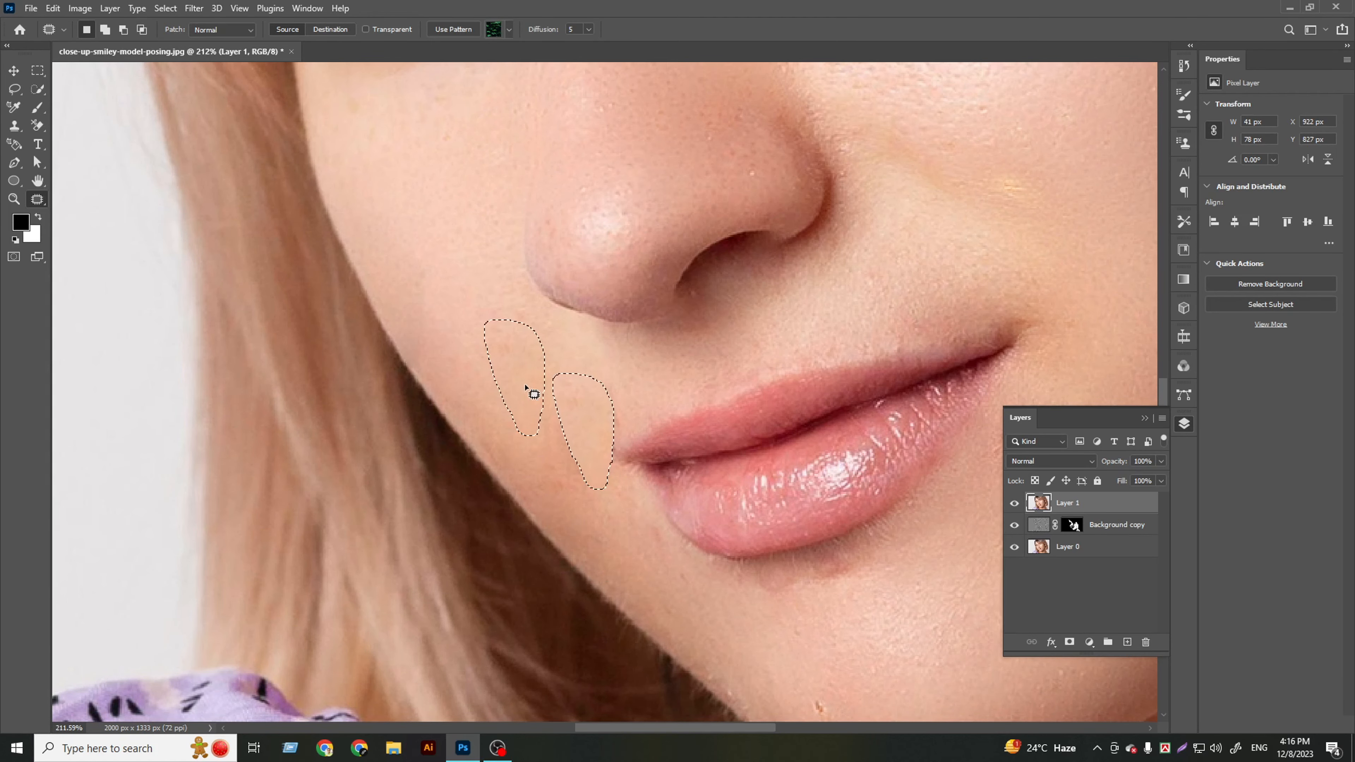
pyautogui.scroll(-2, 593, 484)
pyautogui.scroll(-5, 582, 462)
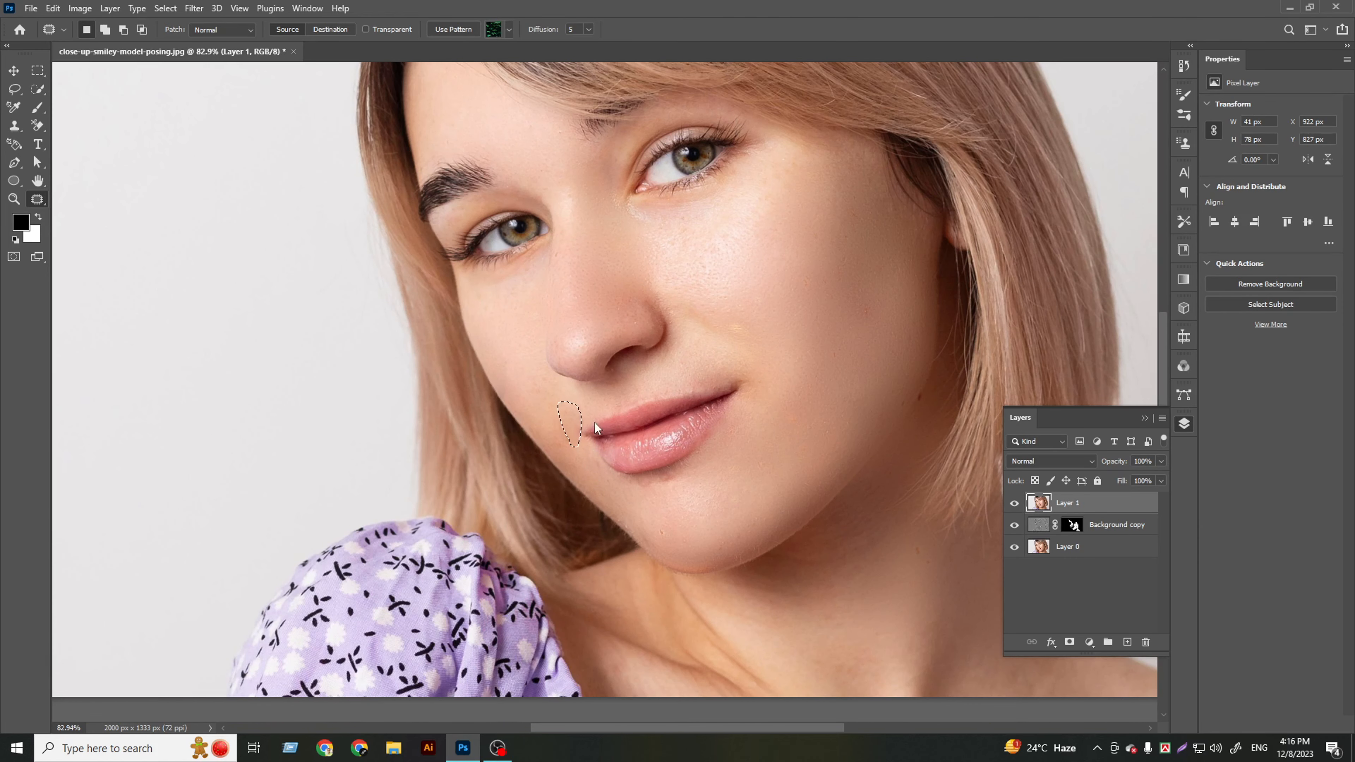
pyautogui.rightClick(595, 423)
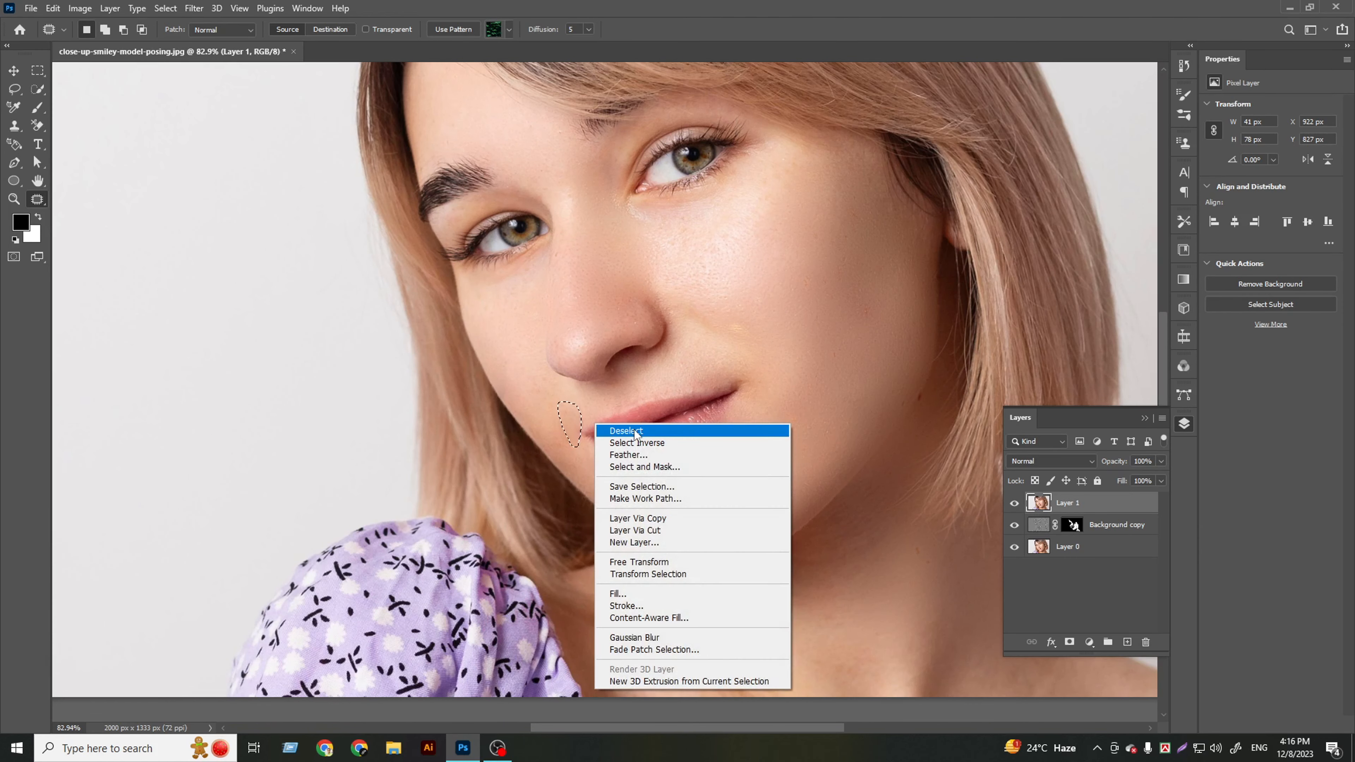
pyautogui.click(622, 432)
# Patch the dark spot near the jaw edge of the near cheek, beside the hair, with cleaner adjacent skin, and deselect.
pyautogui.scroll(-2, 627, 452)
pyautogui.scroll(3, 824, 424)
pyautogui.scroll(5, 909, 498)
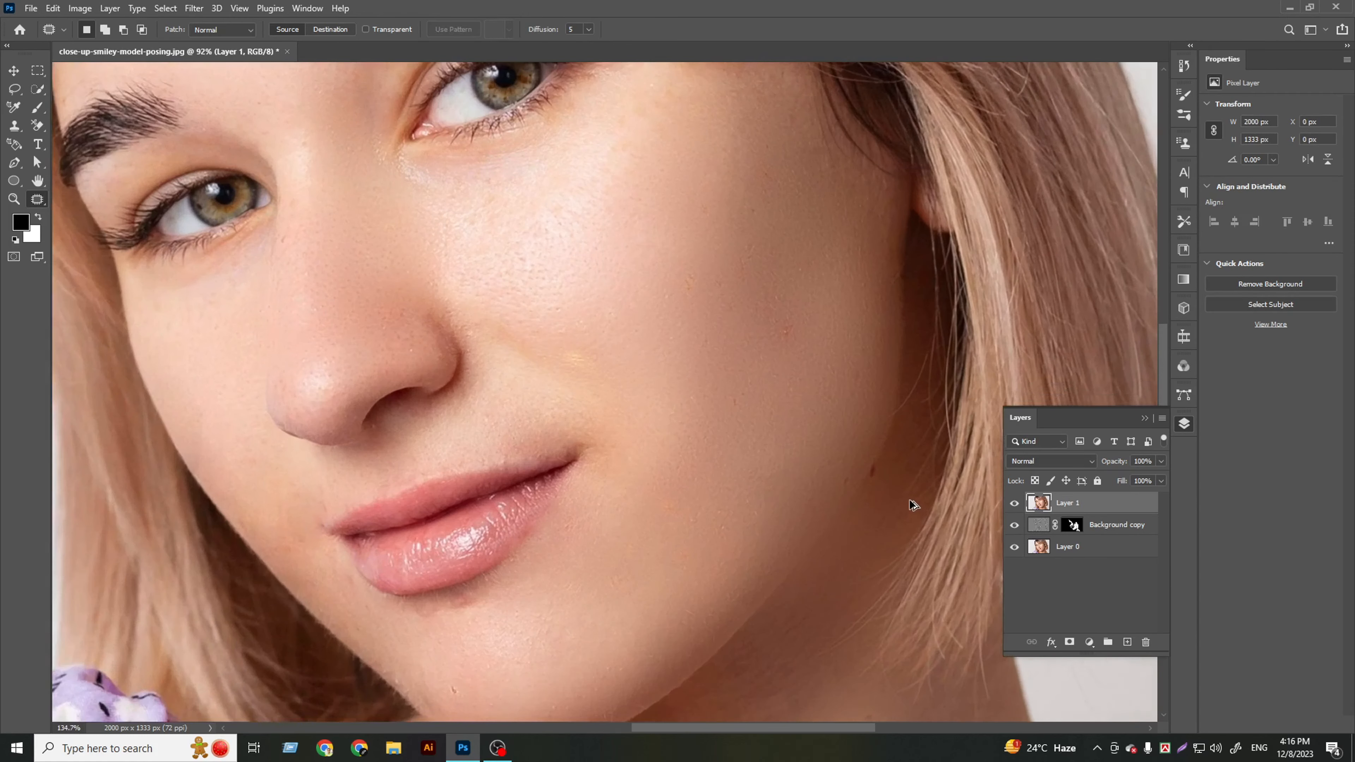
pyautogui.moveTo(850, 419)
pyautogui.mouseDown()
pyautogui.moveTo(838, 456)
pyautogui.moveTo(868, 467)
pyautogui.moveTo(864, 426)
pyautogui.moveTo(798, 422)
pyautogui.mouseUp()
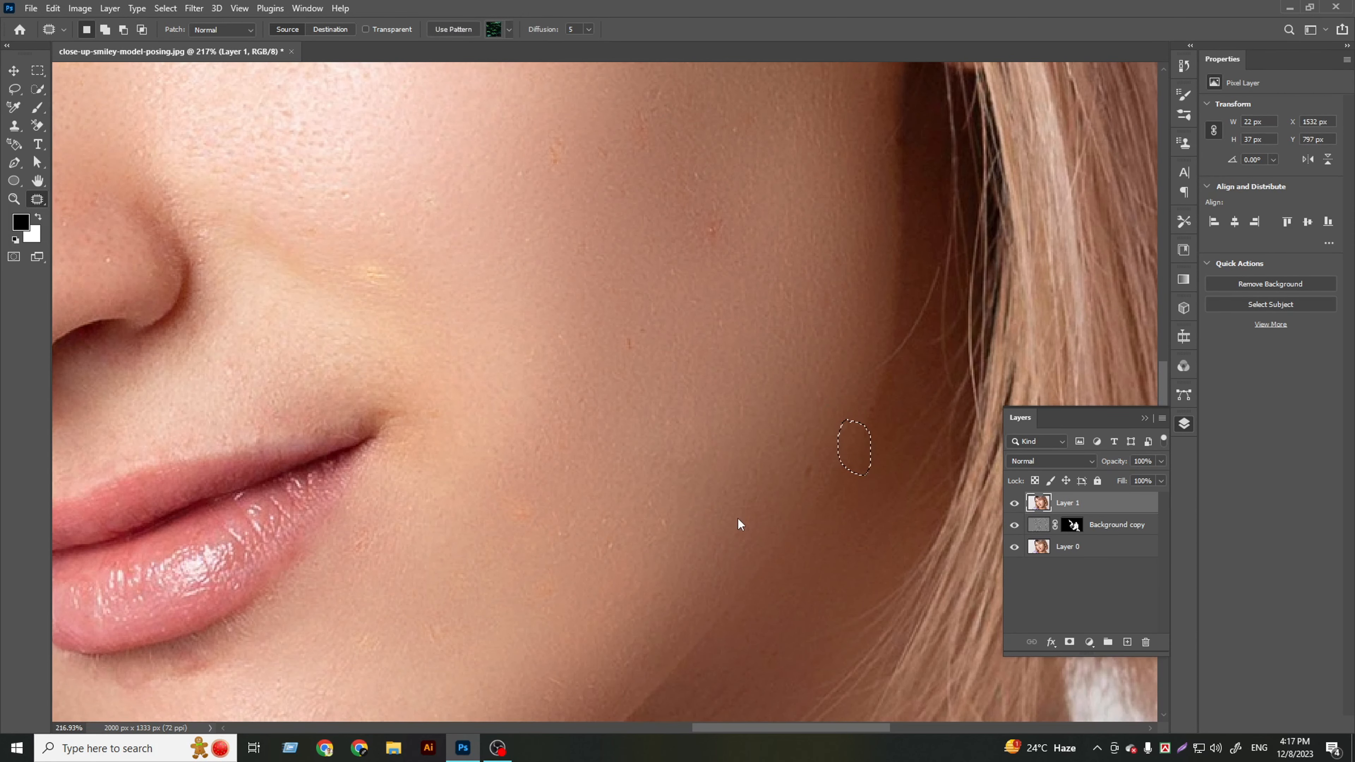
pyautogui.rightClick(685, 427)
pyautogui.click(694, 433)
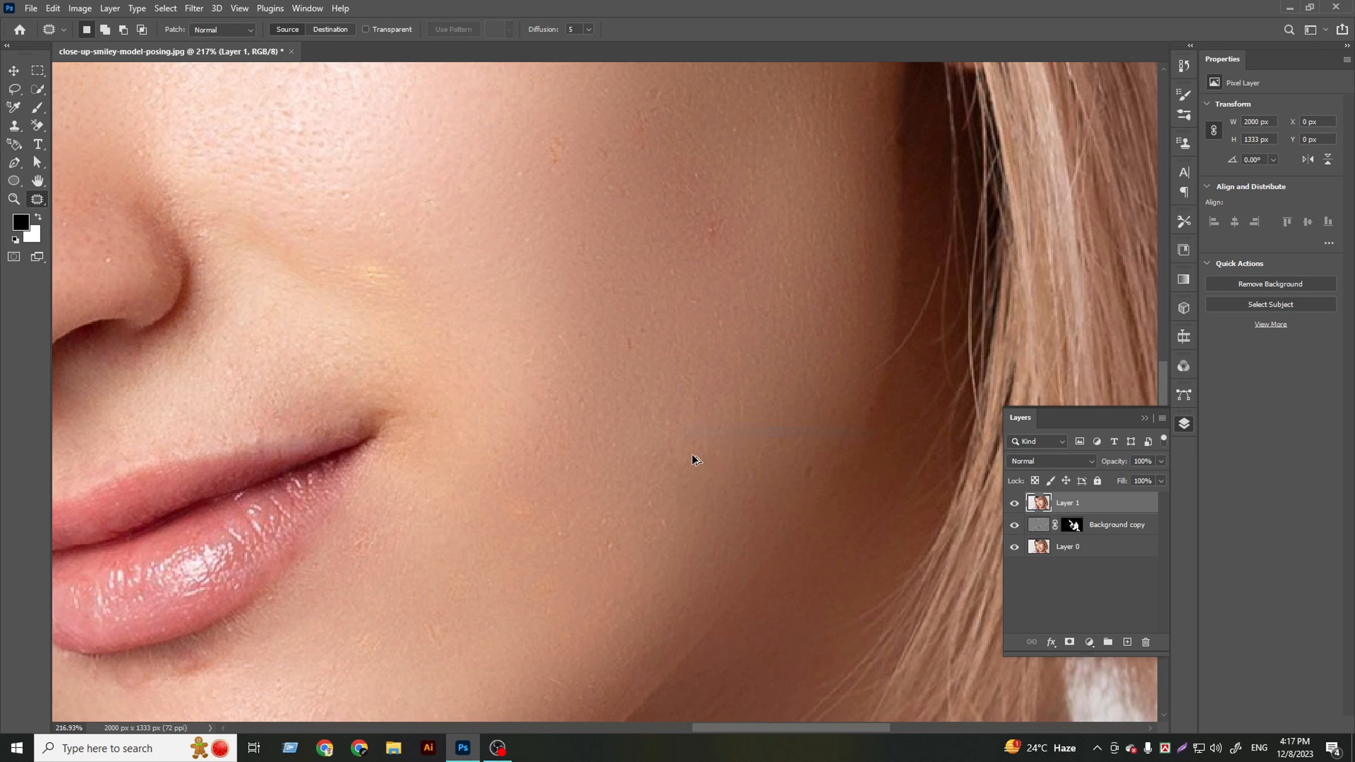
# Patch the reddish spots in the middle of the near cheek and the yellowish mark beside the nose with clean skin, and deselect.
pyautogui.scroll(-5, 702, 462)
pyautogui.scroll(5, 702, 462)
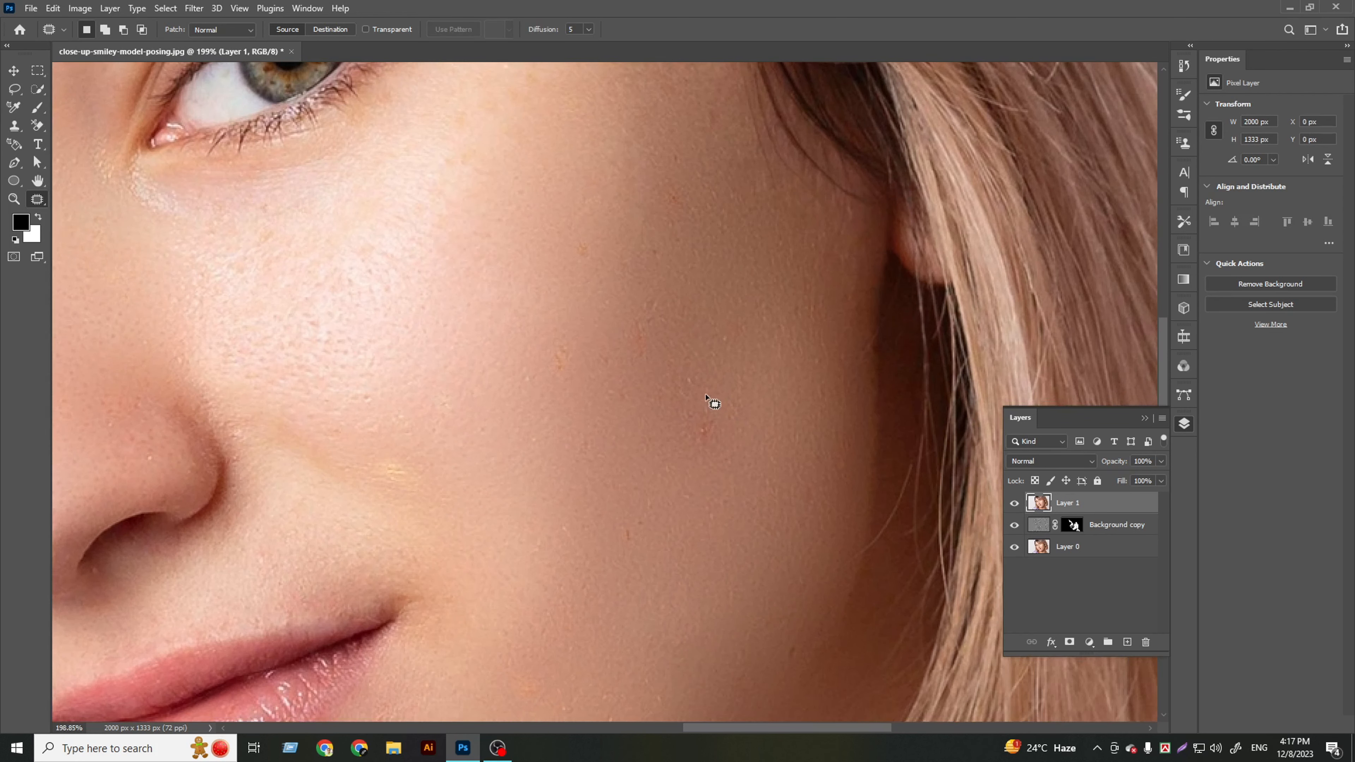
pyautogui.moveTo(705, 396)
pyautogui.mouseDown()
pyautogui.moveTo(702, 456)
pyautogui.moveTo(691, 412)
pyautogui.mouseUp()
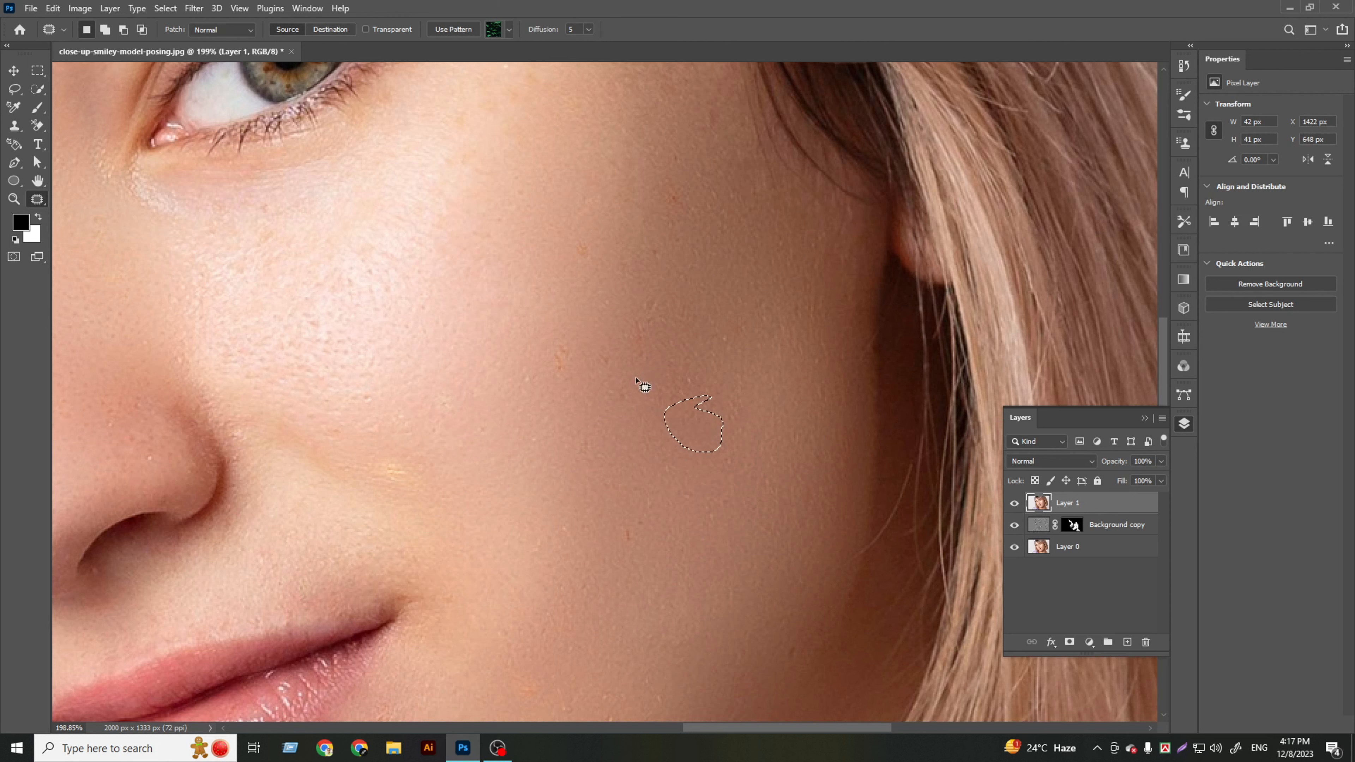
pyautogui.moveTo(574, 385)
pyautogui.mouseDown()
pyautogui.moveTo(581, 351)
pyautogui.moveTo(575, 383)
pyautogui.mouseUp()
pyautogui.moveTo(418, 441)
pyautogui.mouseDown()
pyautogui.moveTo(387, 447)
pyautogui.moveTo(424, 475)
pyautogui.moveTo(416, 442)
pyautogui.mouseUp()
pyautogui.scroll(-5, 589, 497)
pyautogui.rightClick(559, 443)
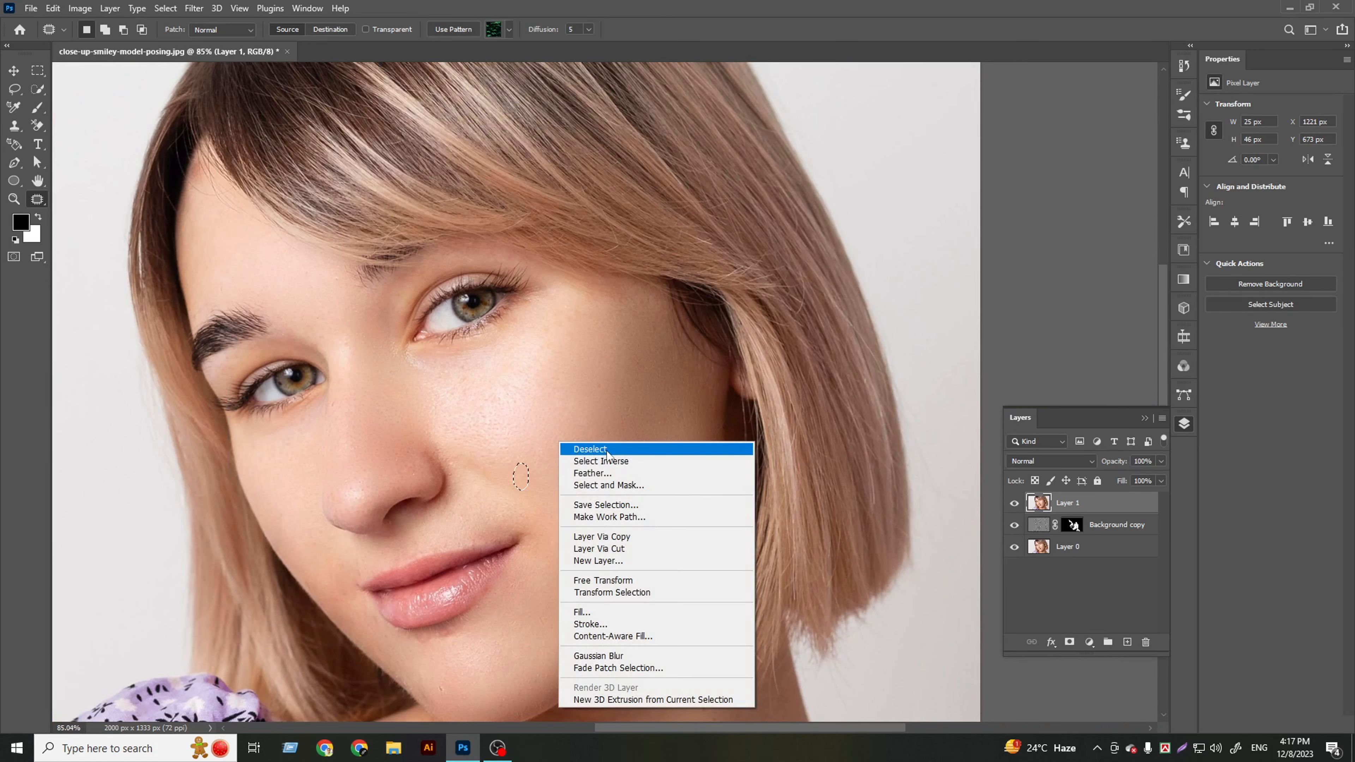
pyautogui.click(582, 449)
pyautogui.scroll(-3, 629, 469)
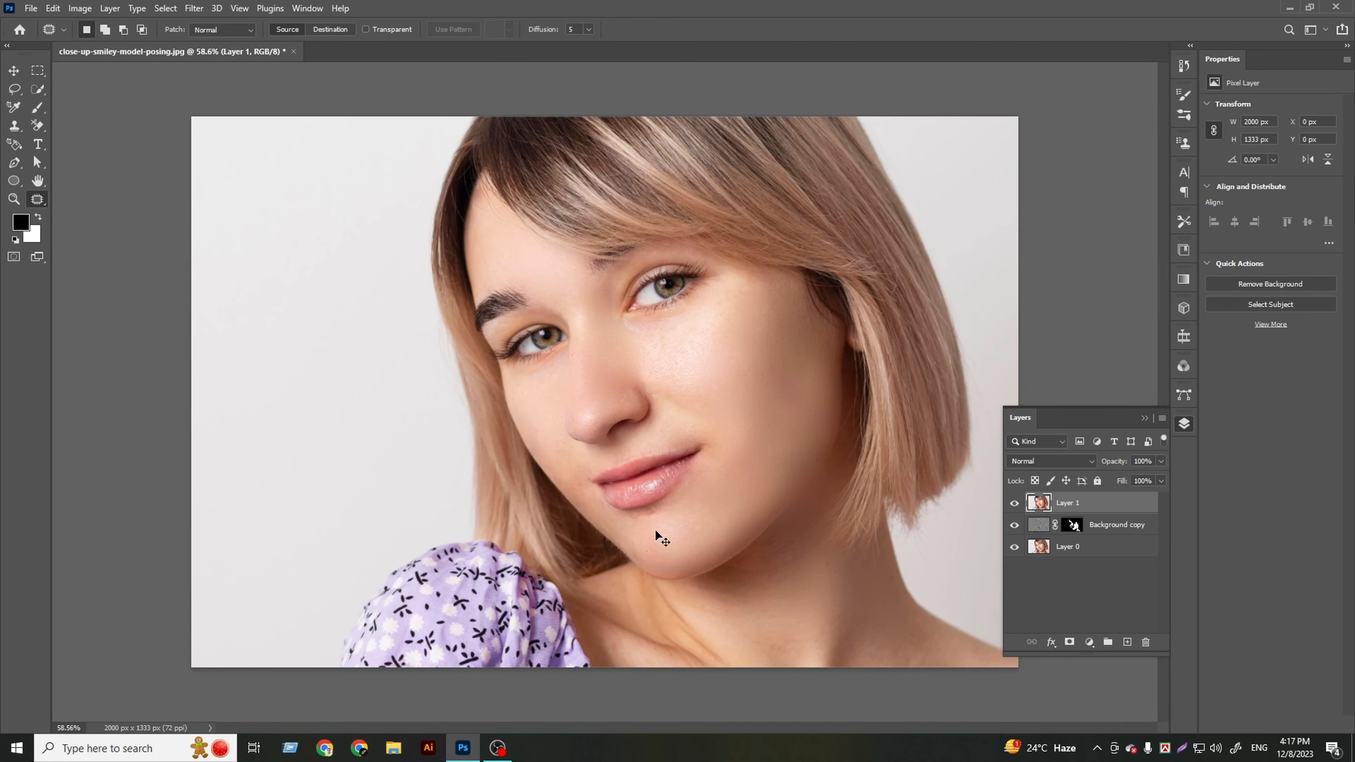
# Patch the small blemish on the chin with the smooth skin beside it, and deselect.
pyautogui.scroll(4, 656, 531)
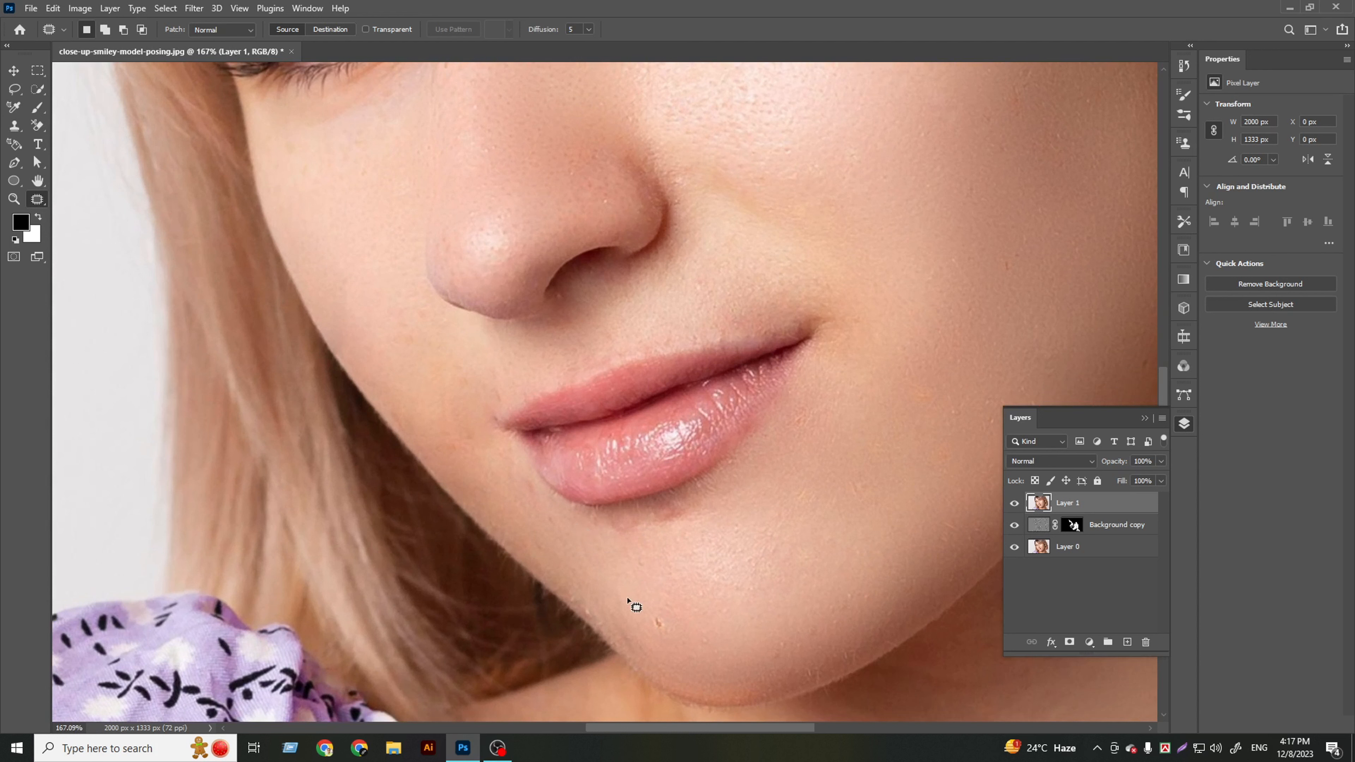
pyautogui.moveTo(638, 612)
pyautogui.mouseDown()
pyautogui.moveTo(665, 635)
pyautogui.moveTo(679, 609)
pyautogui.moveTo(659, 592)
pyautogui.moveTo(746, 572)
pyautogui.mouseUp()
pyautogui.rightClick(664, 622)
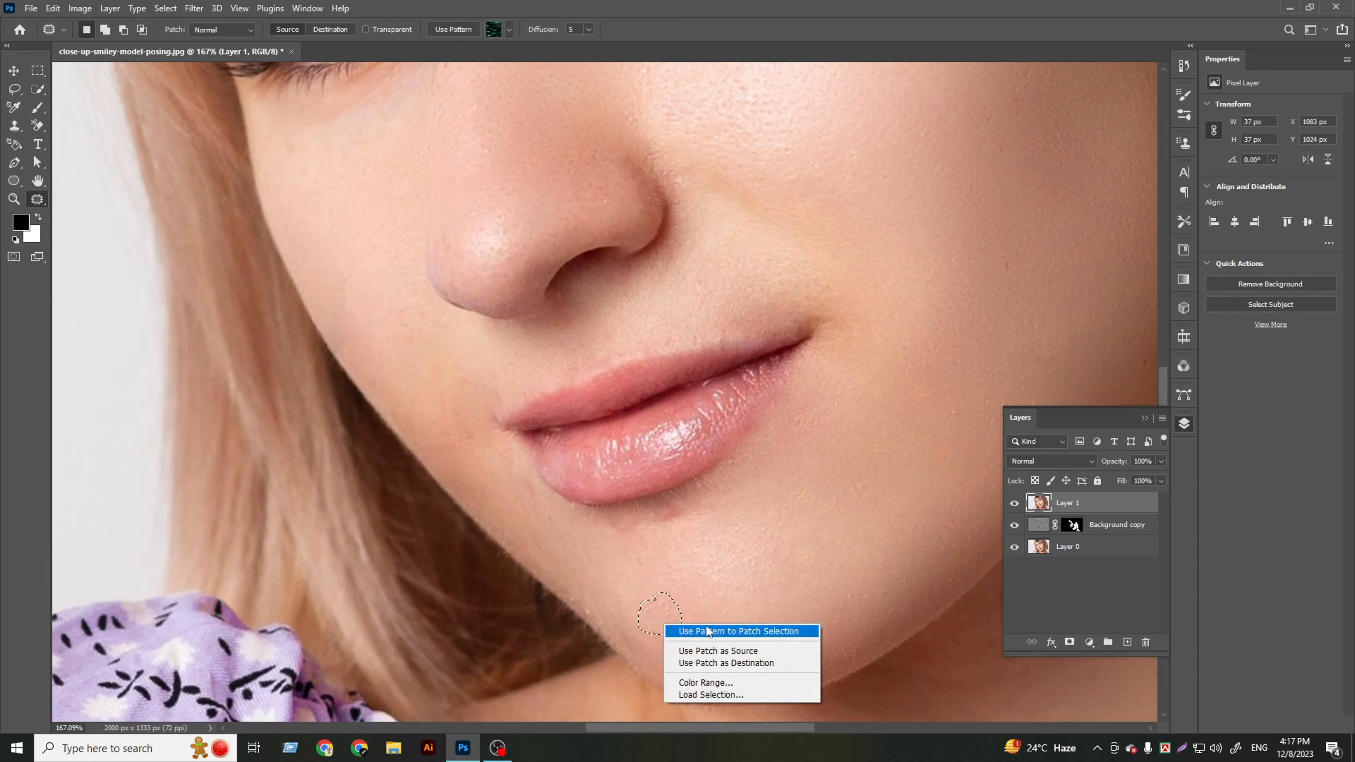
pyautogui.rightClick(708, 582)
pyautogui.click(747, 322)
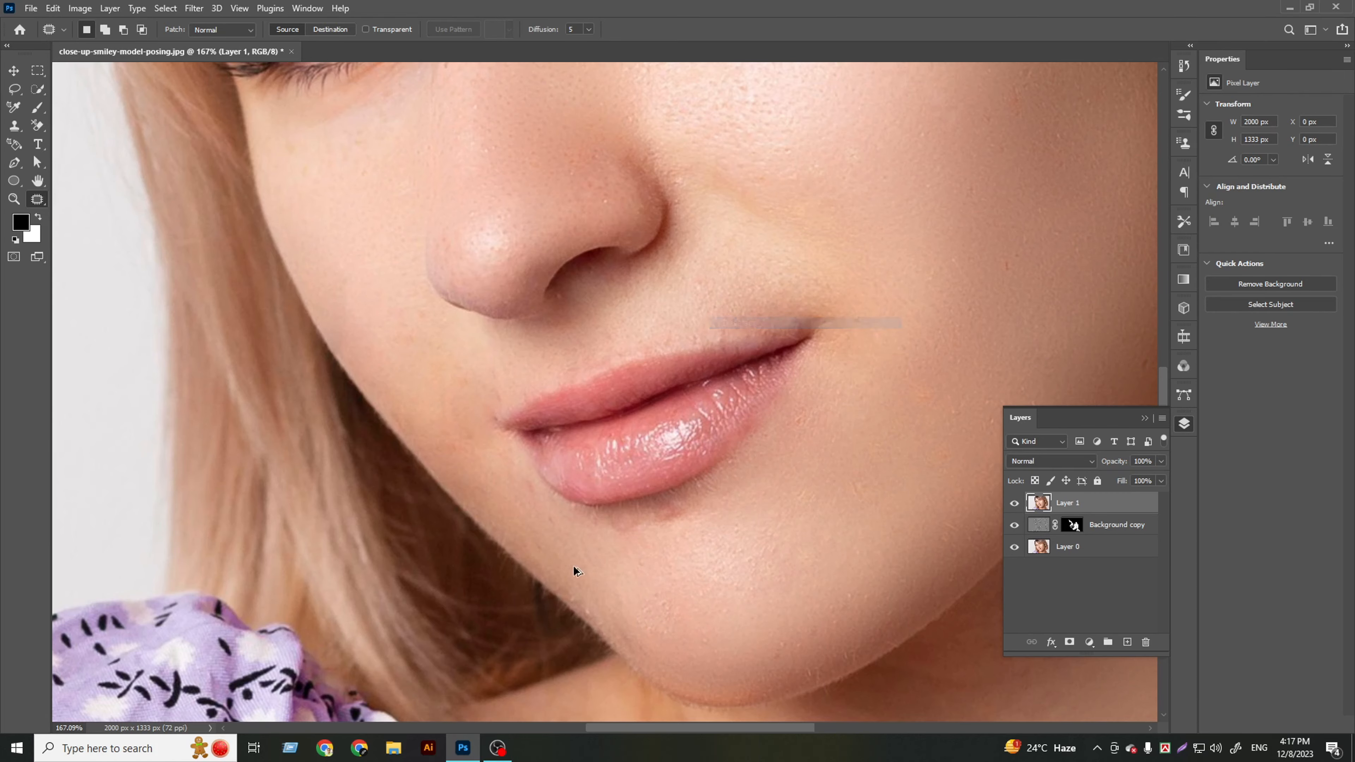
# Patch the uneven strip of skin just below the lower lip with cleaner skin, and deselect.
pyautogui.scroll(-1, 581, 570)
pyautogui.scroll(-4, 587, 578)
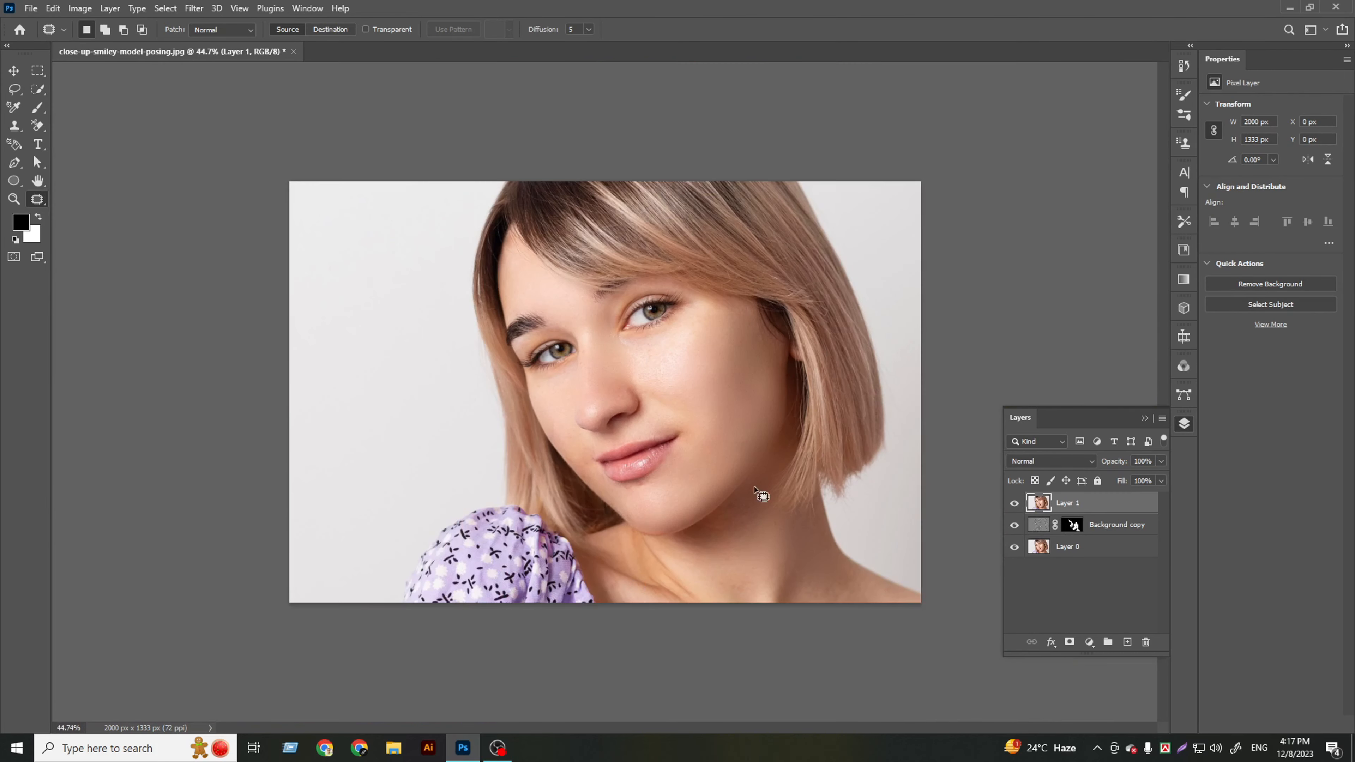
pyautogui.scroll(4, 726, 414)
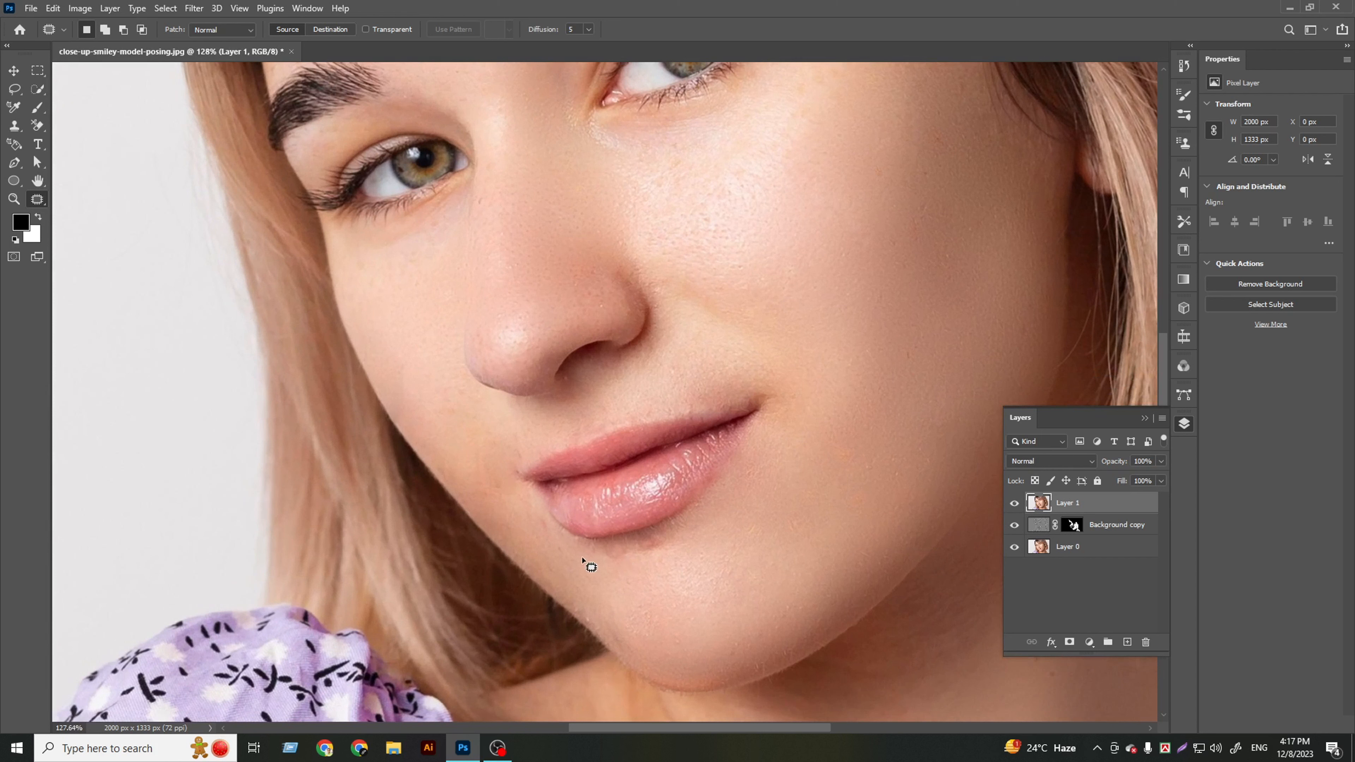
pyautogui.moveTo(616, 549)
pyautogui.mouseDown()
pyautogui.moveTo(680, 532)
pyautogui.moveTo(718, 505)
pyautogui.moveTo(687, 550)
pyautogui.moveTo(621, 575)
pyautogui.moveTo(576, 546)
pyautogui.mouseUp()
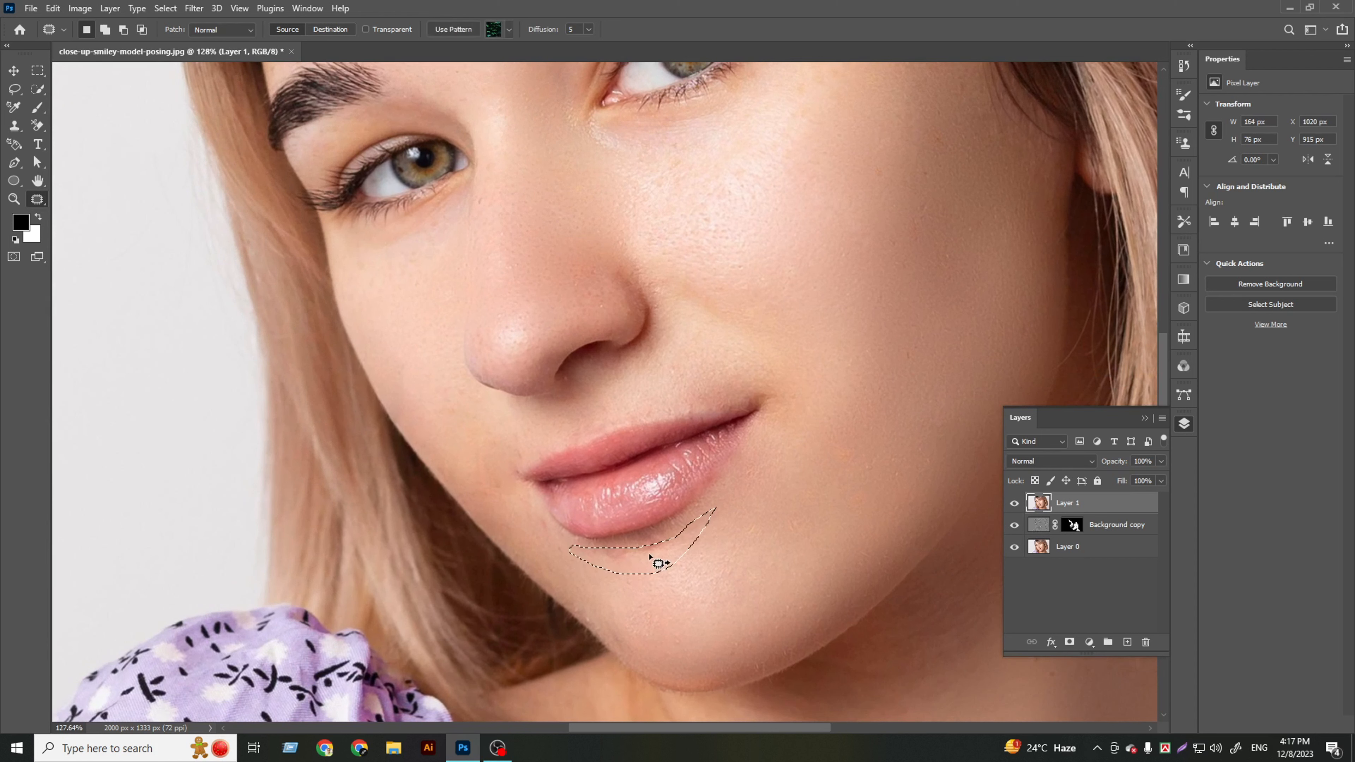
pyautogui.rightClick(661, 563)
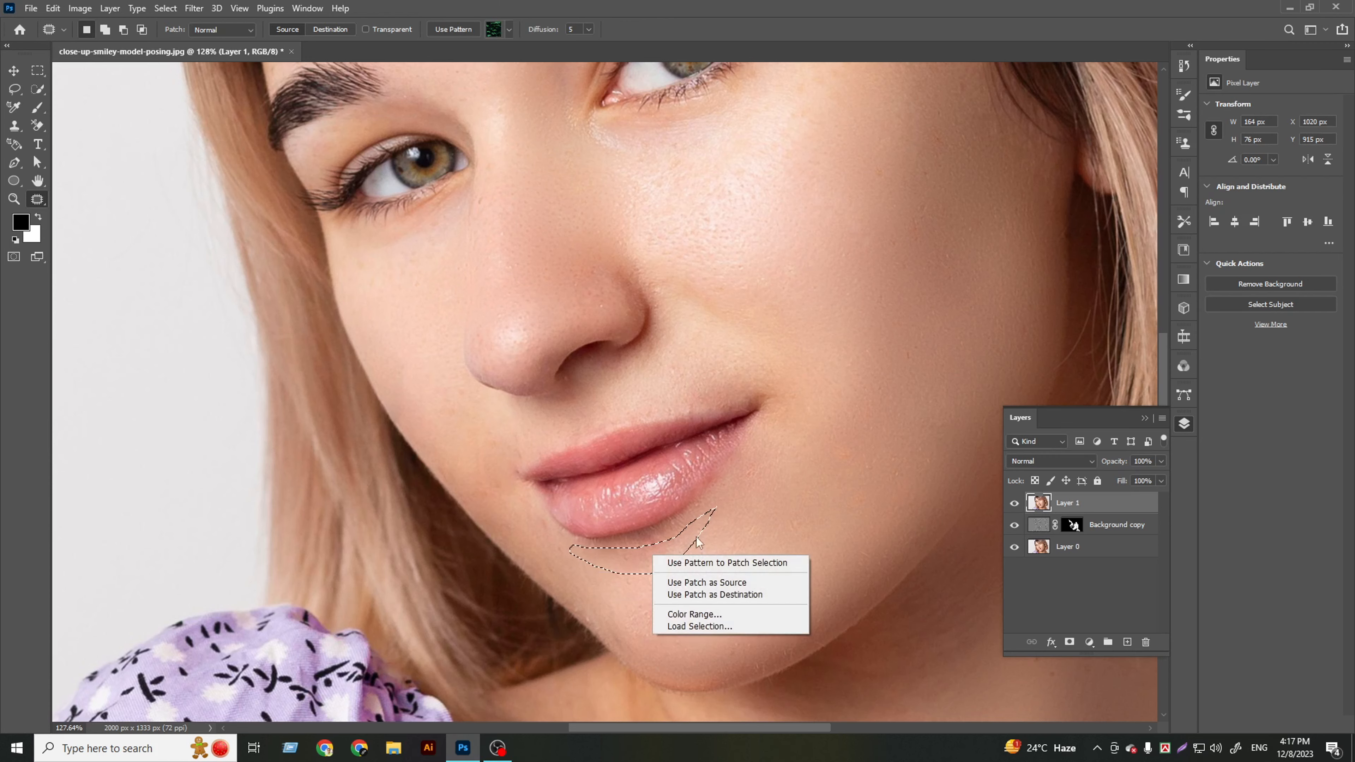
pyautogui.rightClick(775, 508)
pyautogui.click(816, 249)
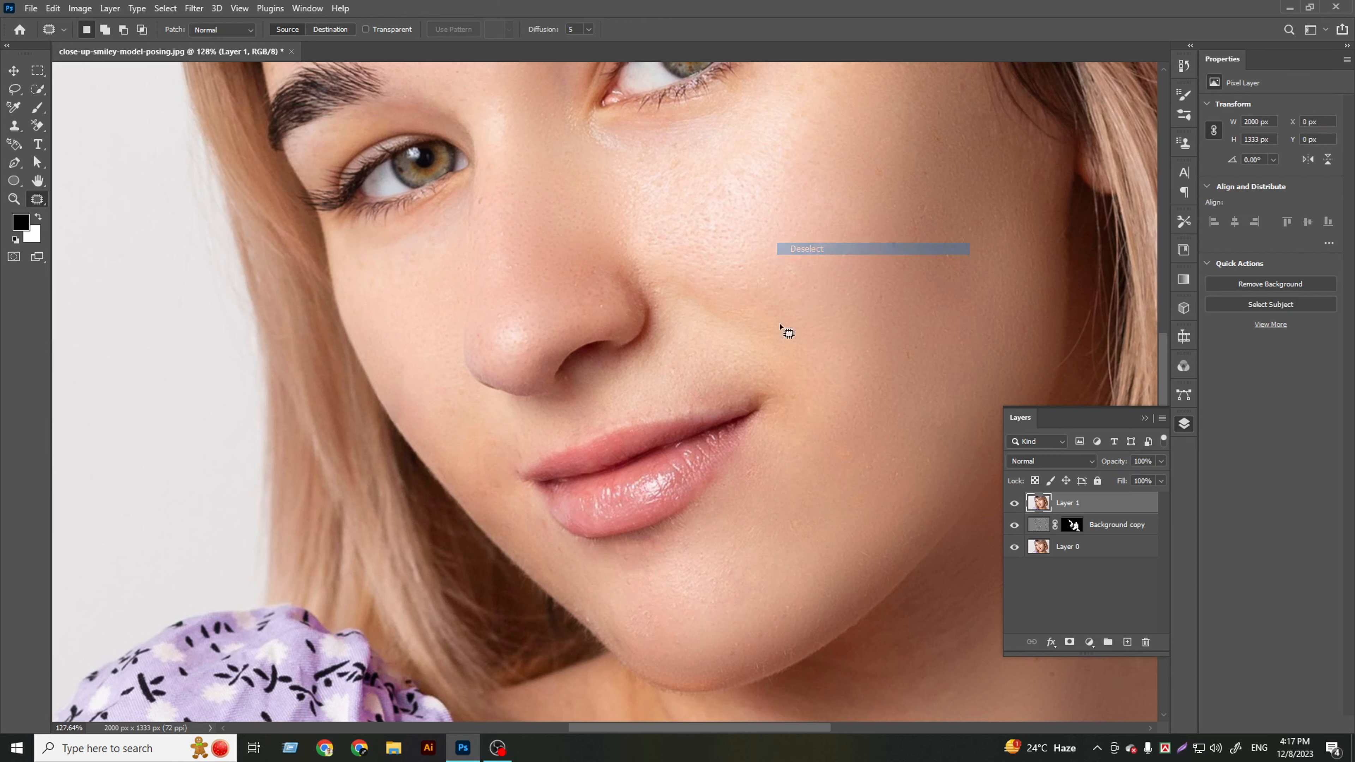
# Hide the merged top layer and the Background copy layer so that only the original photo is shown.
pyautogui.scroll(-8, 460, 448)
pyautogui.scroll(-1, 494, 543)
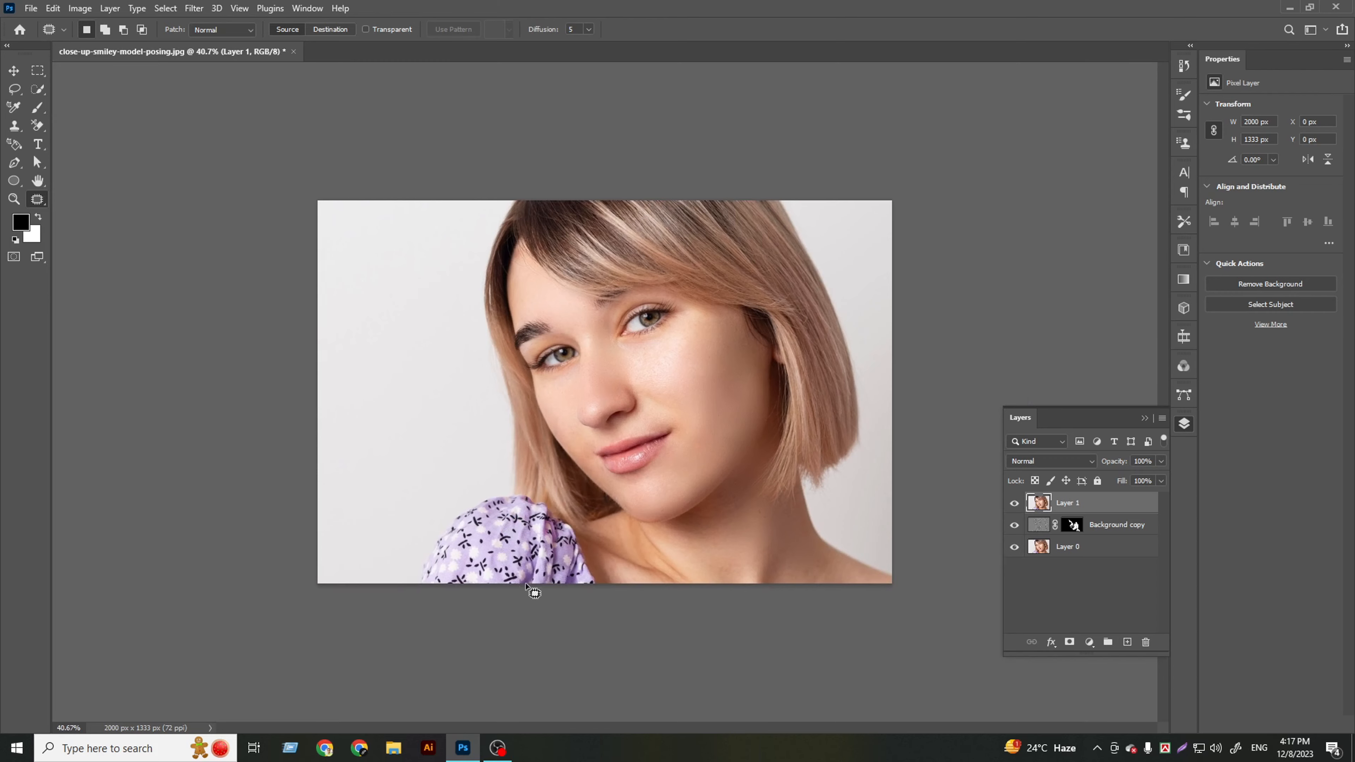
pyautogui.scroll(3, 757, 320)
pyautogui.scroll(1, 870, 299)
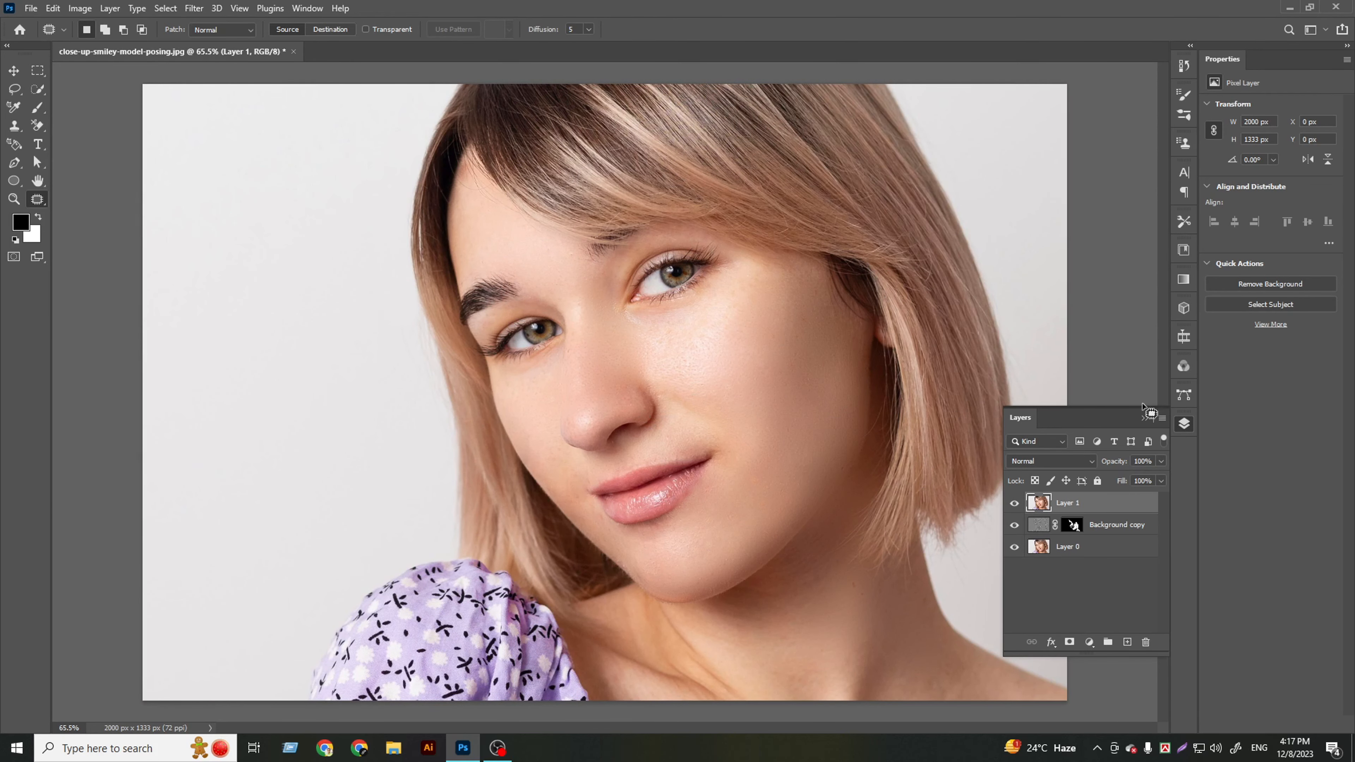
pyautogui.click(1014, 503)
pyautogui.click(1014, 503)
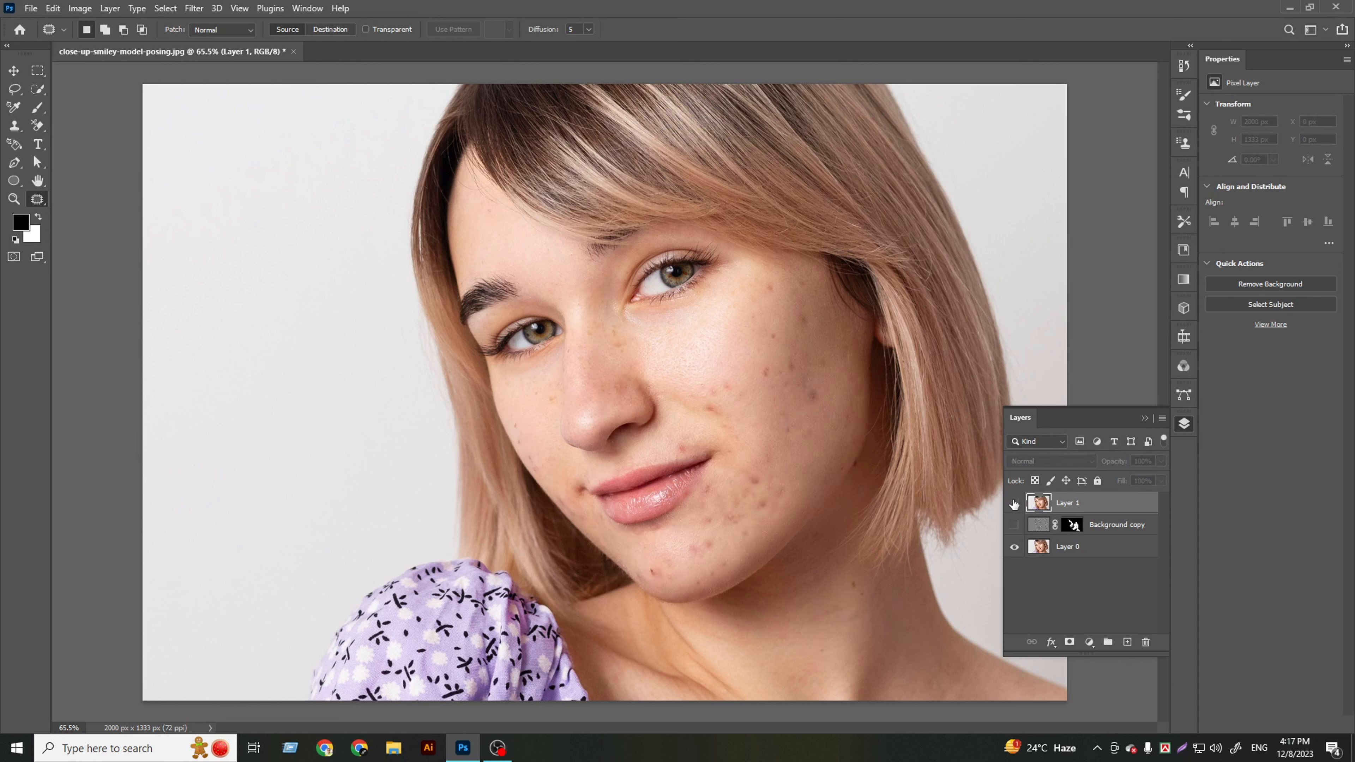
# Compare the portrait before and after retouching by repeatedly toggling the merged layer's visibility, leaving it shown.
pyautogui.click(1015, 503)
pyautogui.click(1015, 503)
pyautogui.click(1014, 503)
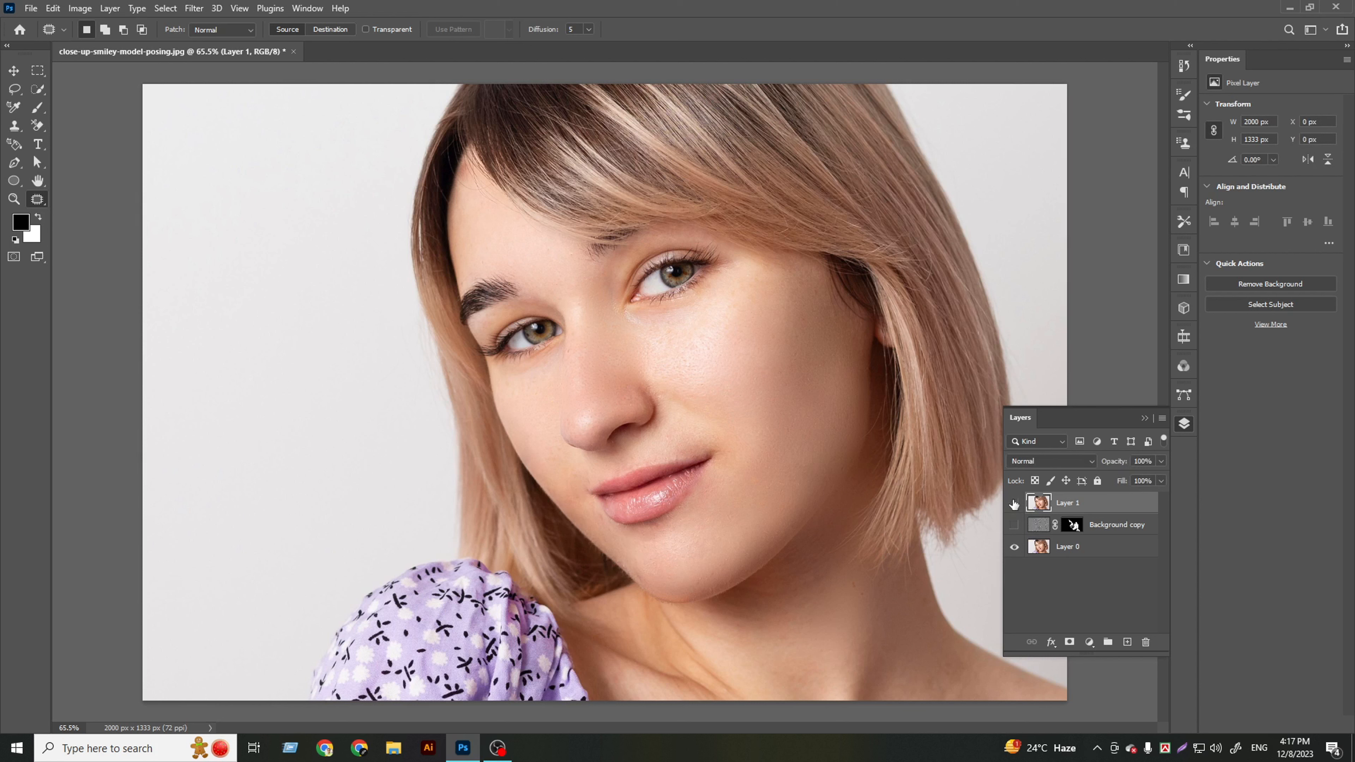
pyautogui.click(1015, 503)
pyautogui.click(1014, 503)
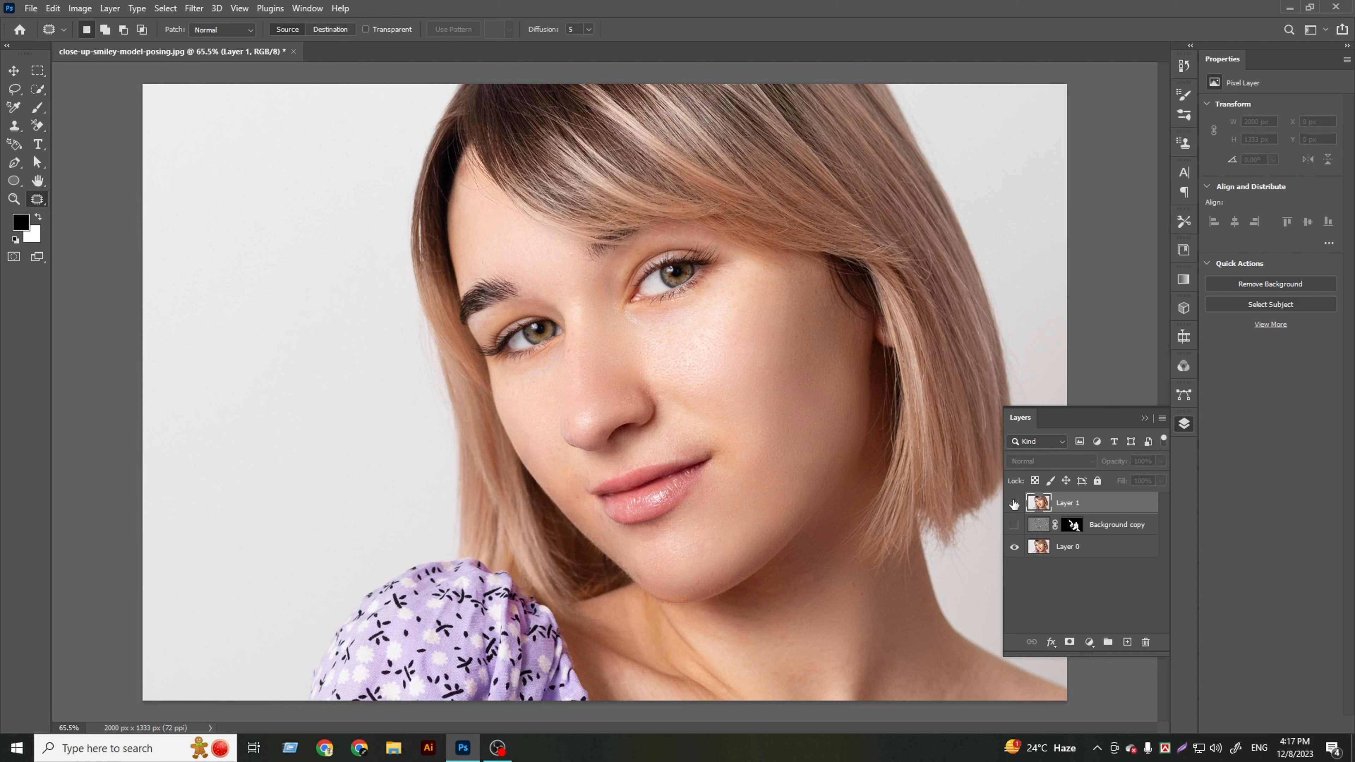
pyautogui.click(1015, 503)
pyautogui.click(1015, 503)
pyautogui.click(1015, 503)
pyautogui.click(1014, 504)
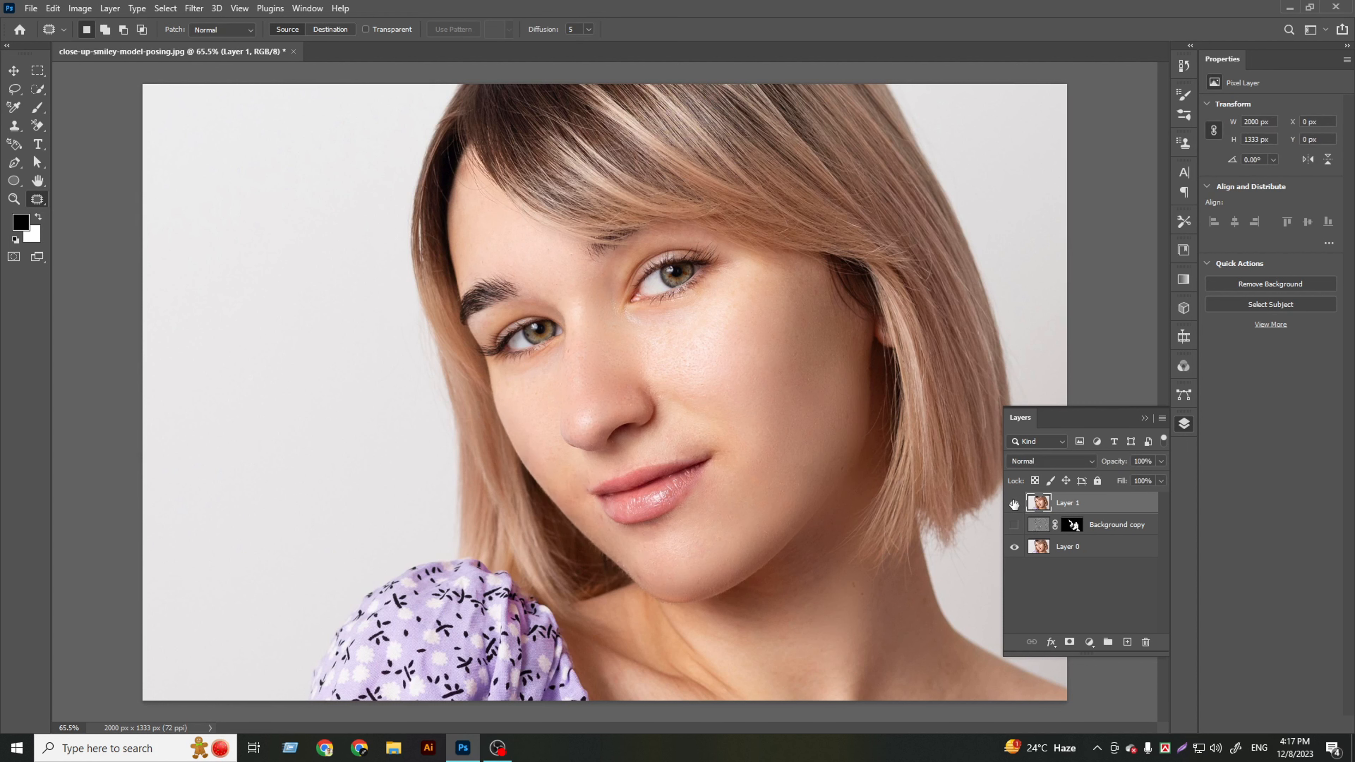
pyautogui.scroll(-4, 830, 522)
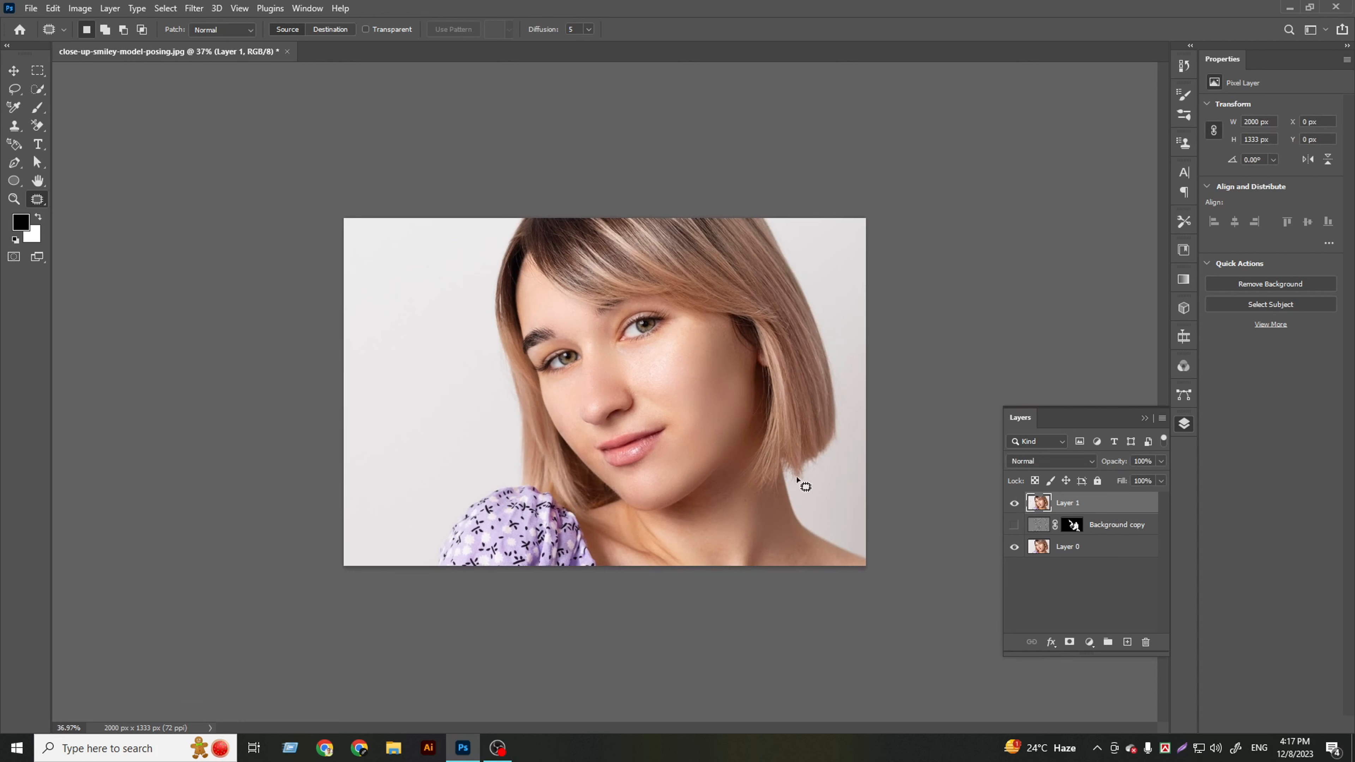
pyautogui.click(1014, 503)
pyautogui.click(1014, 503)
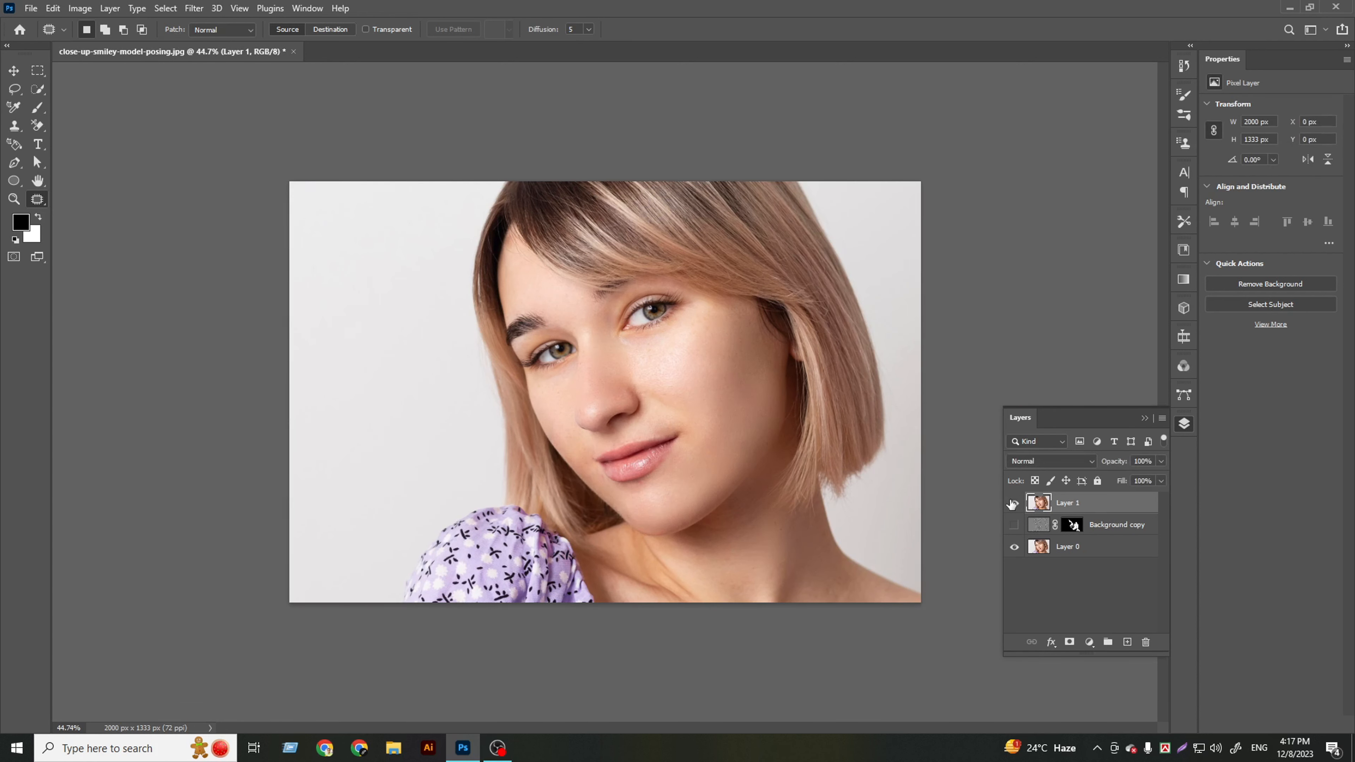
pyautogui.click(1013, 503)
pyautogui.click(1014, 504)
pyautogui.scroll(-3, 870, 408)
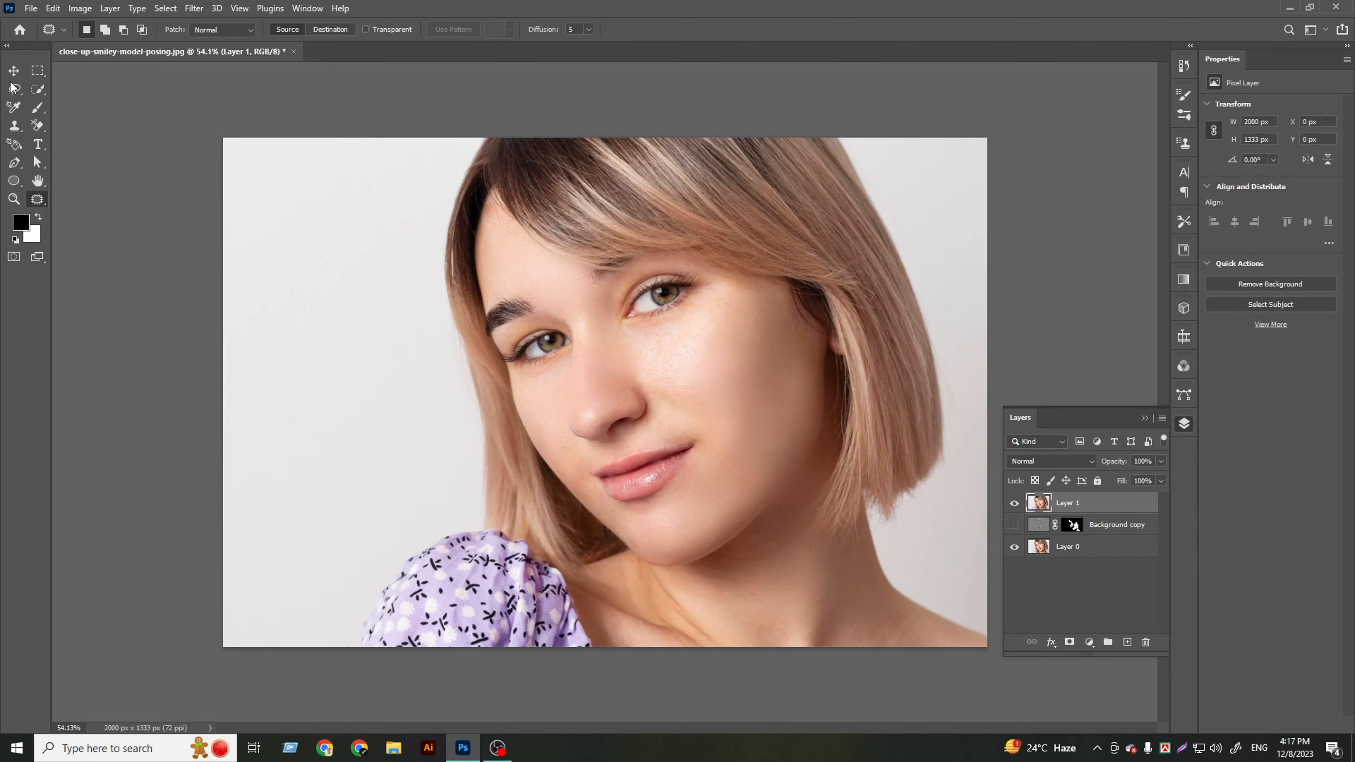
# Switch to the Move tool and deselect all layers to view the finished portrait.
pyautogui.click(14, 70)
pyautogui.keyDown('ctrl'); pyautogui.click(960, 327); pyautogui.keyUp('ctrl')
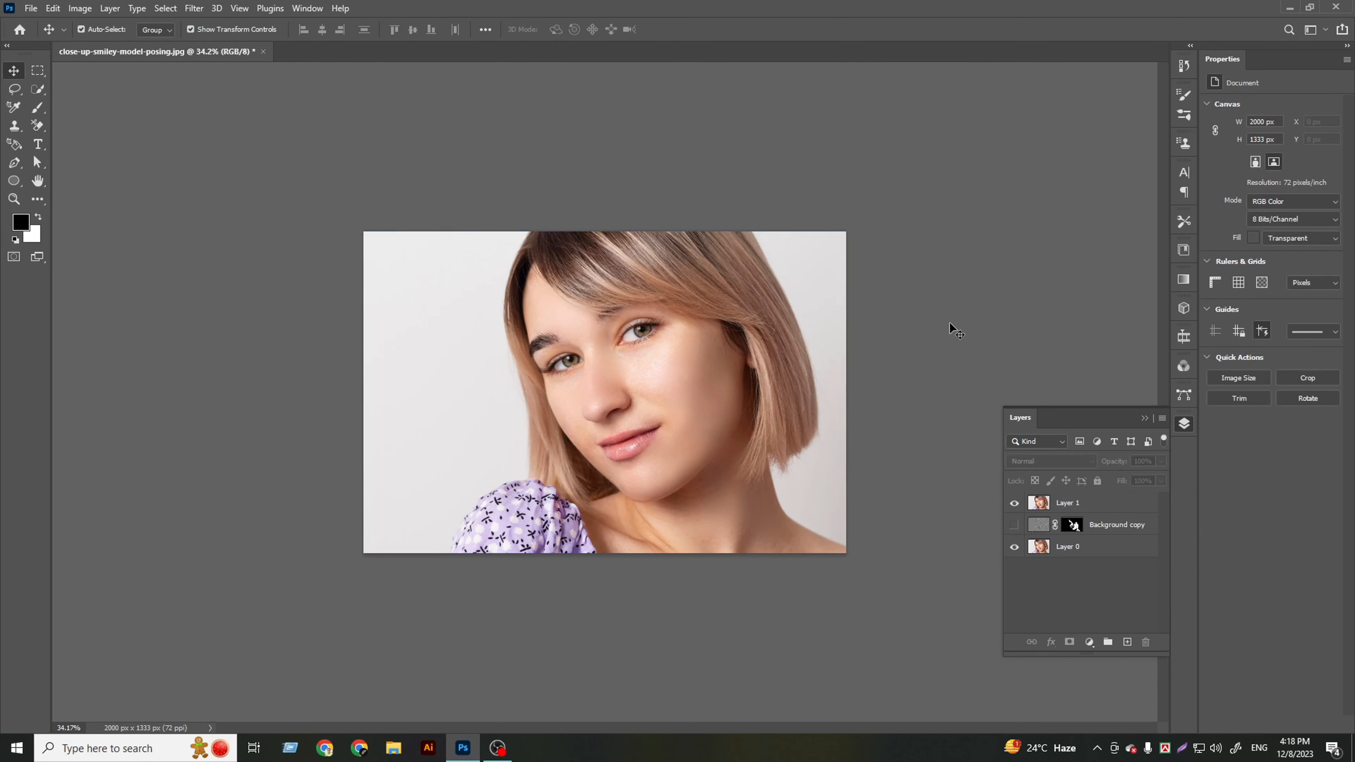
pyautogui.hotkey('ctrl', '+')
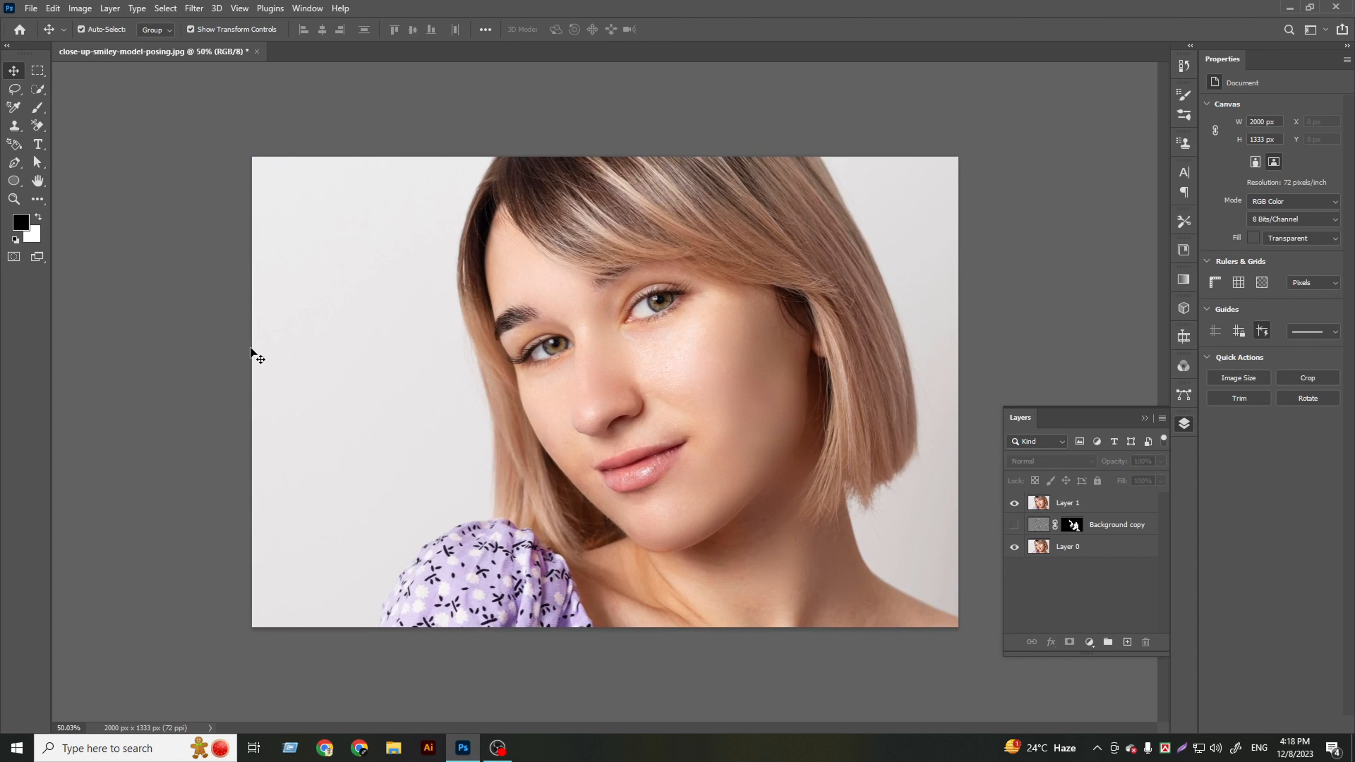